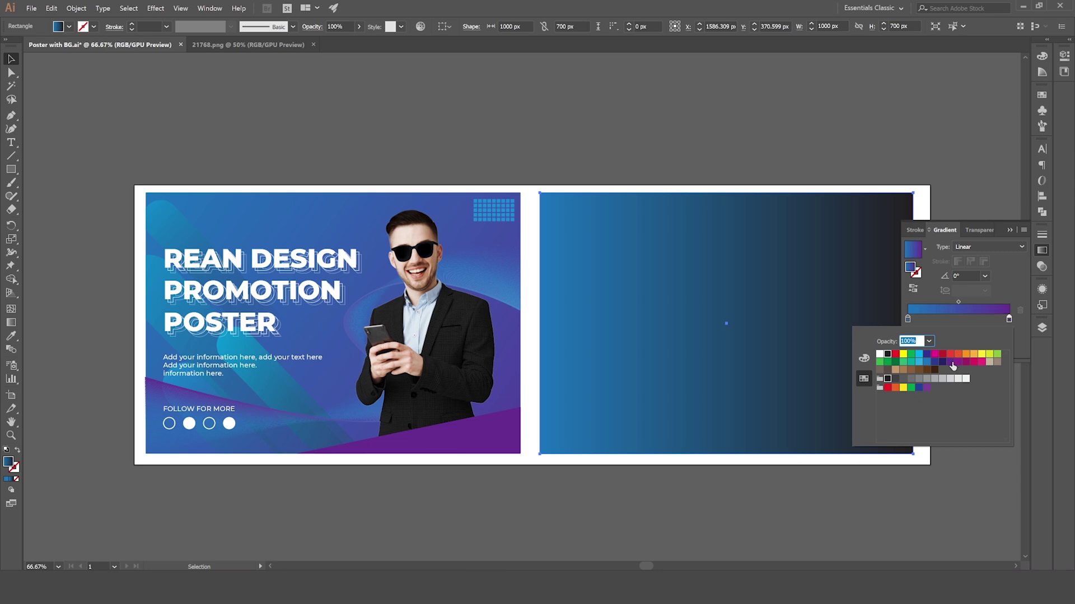
Step: Give the blank rectangle a blue-to-purple linear gradient running diagonally from its upper-left corner to beyond its lower-right corner
click(957, 327)
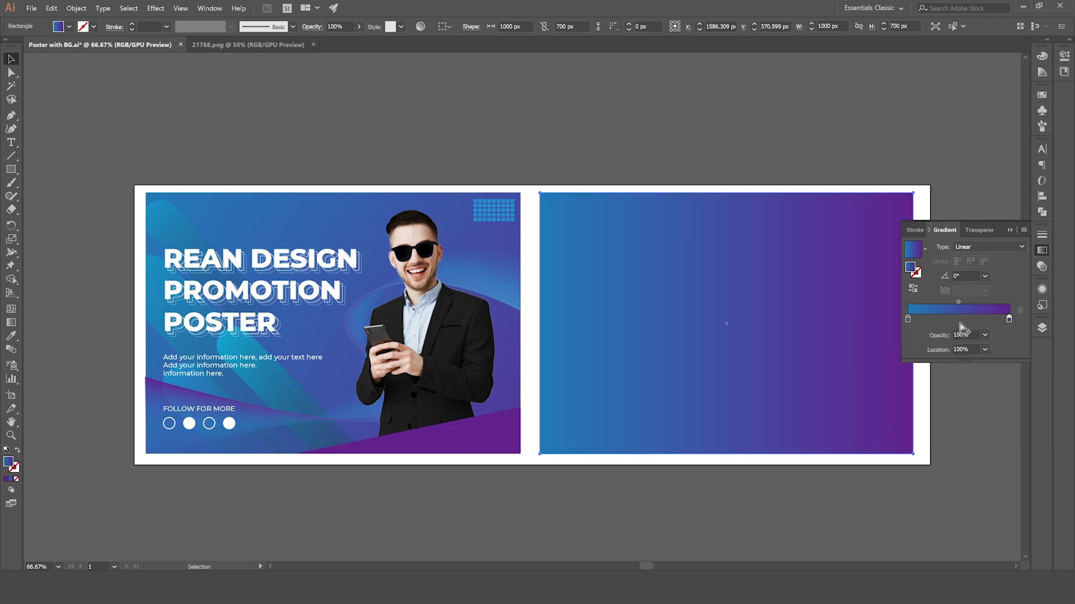
click(1010, 230)
key(g)
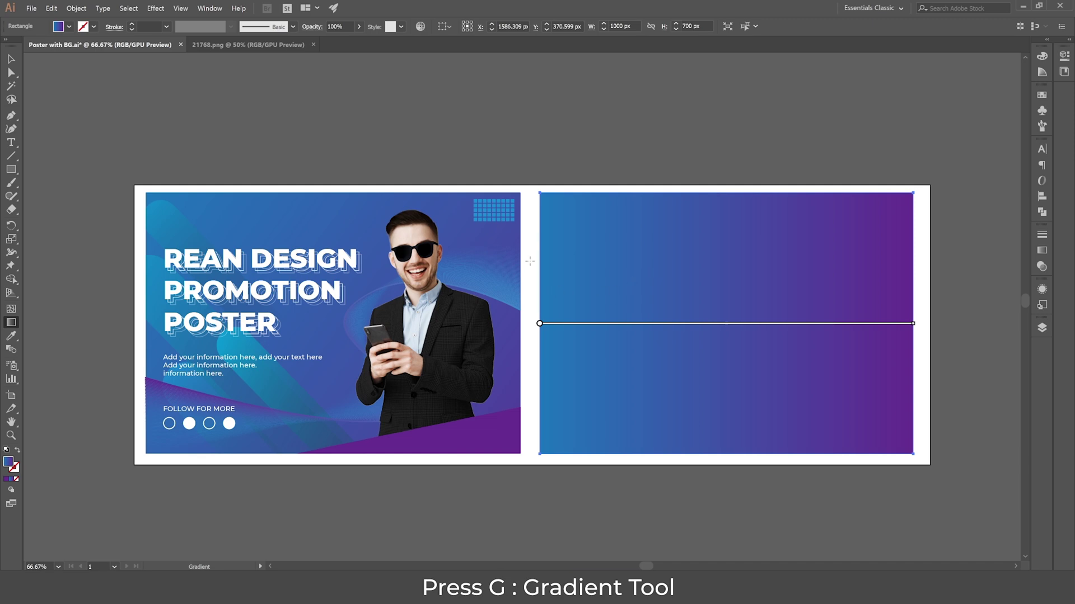
mouse_move(532, 192)
mouse_down()
mouse_move(980, 435)
mouse_move(1000, 504)
mouse_move(1008, 495)
mouse_move(975, 529)
mouse_up()
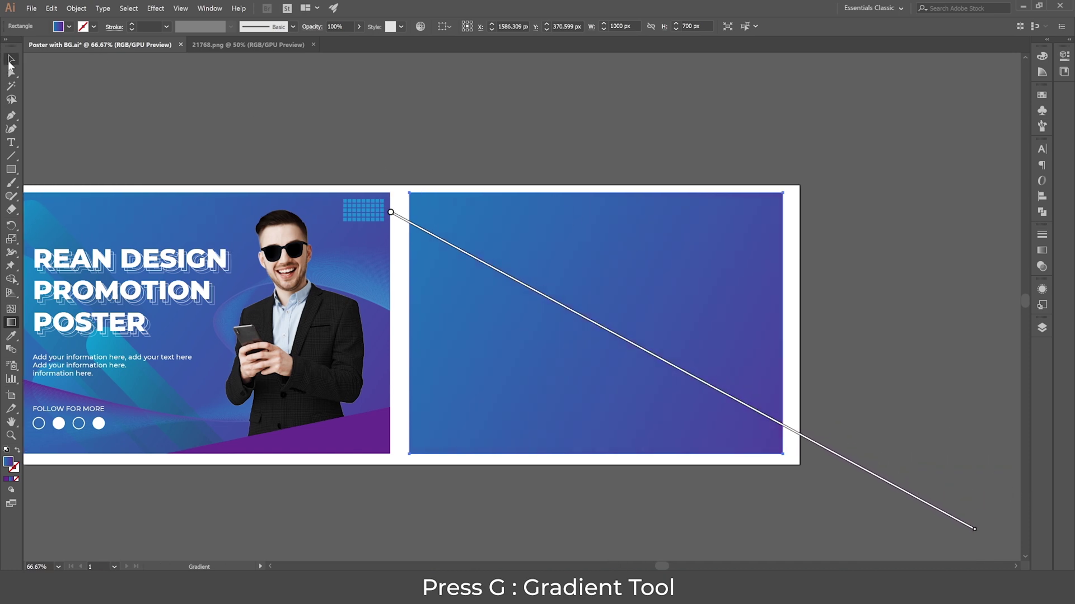
click(11, 59)
scroll(587, 292, up, 1)
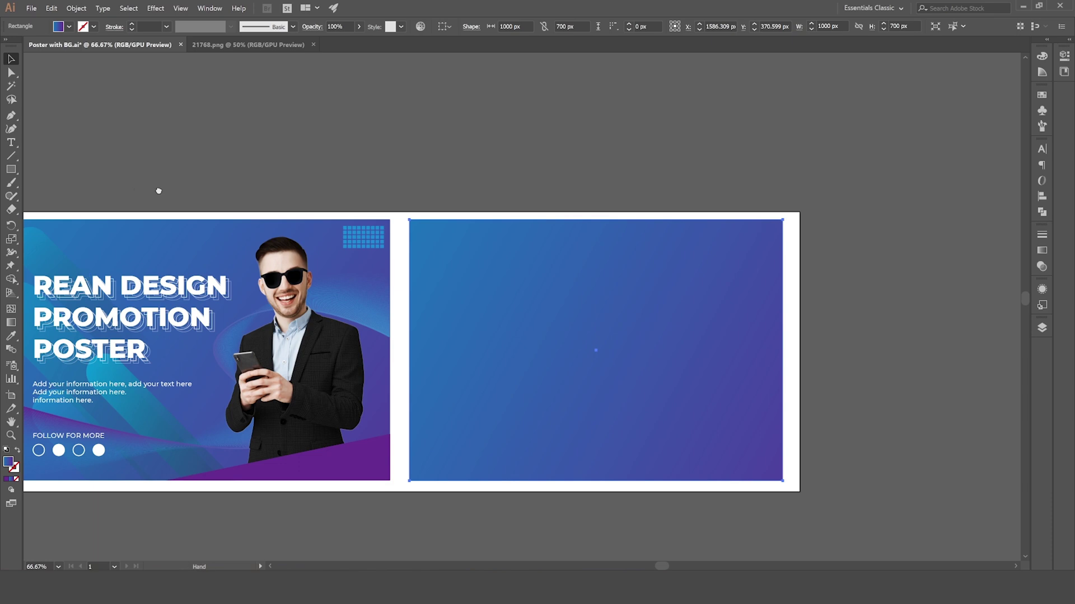
drag(158, 187, 252, 151)
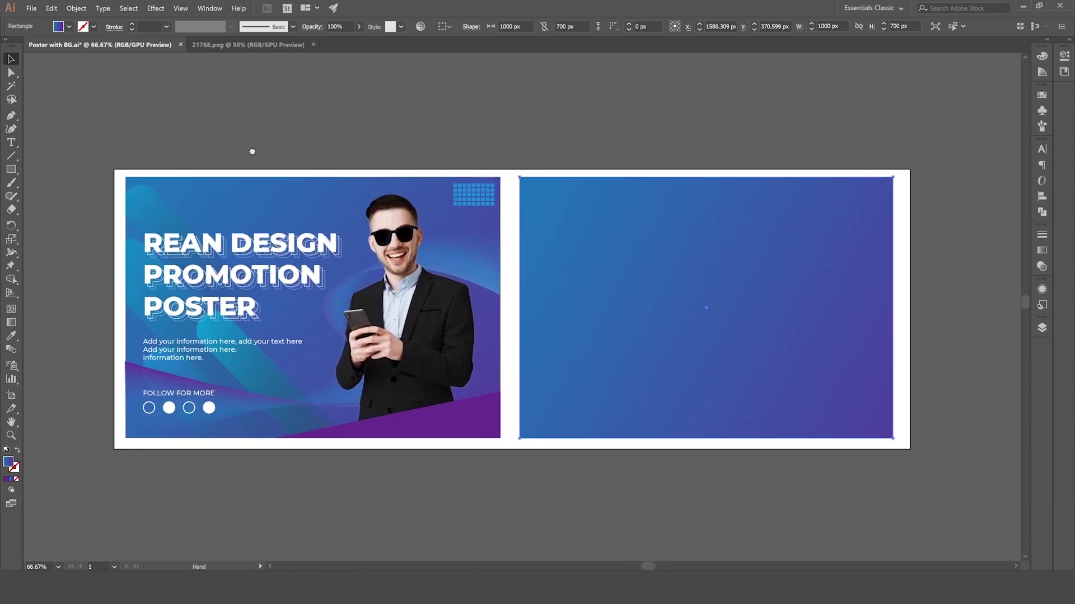
click(511, 501)
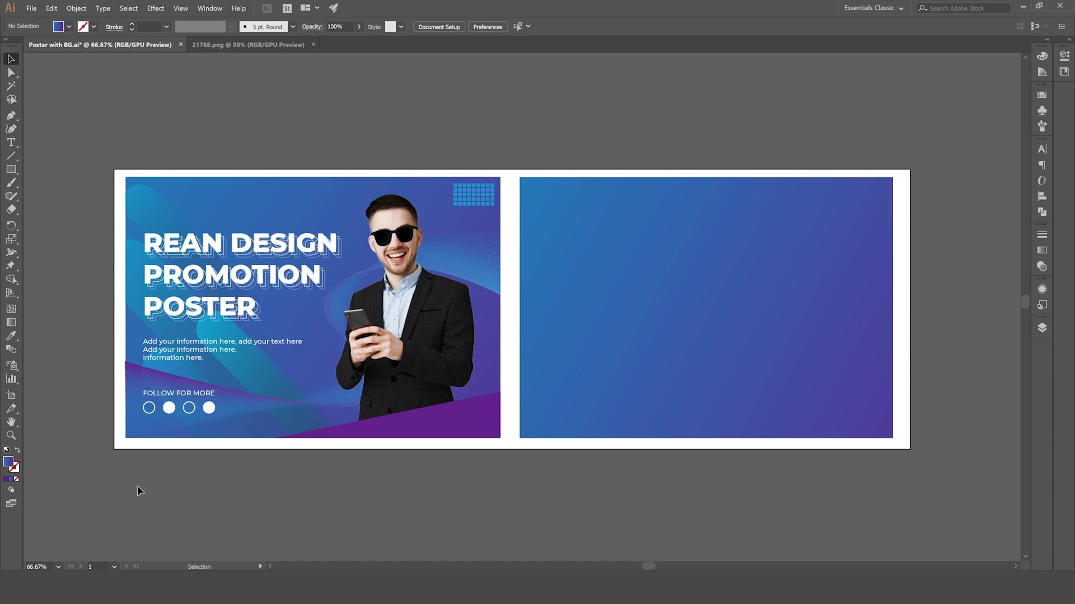
Step: Draw an open S-shaped curve about 1024 px wide with the Pen tool across the gradient rectangle, from its lower-left edge to its right edge
click(11, 115)
click(515, 365)
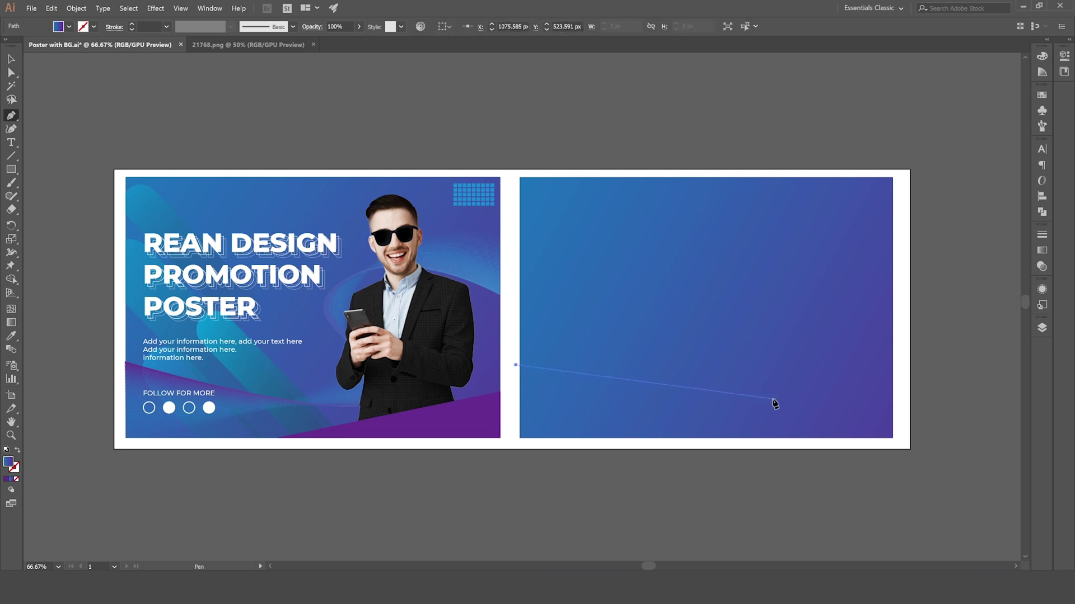
drag(773, 398, 810, 363)
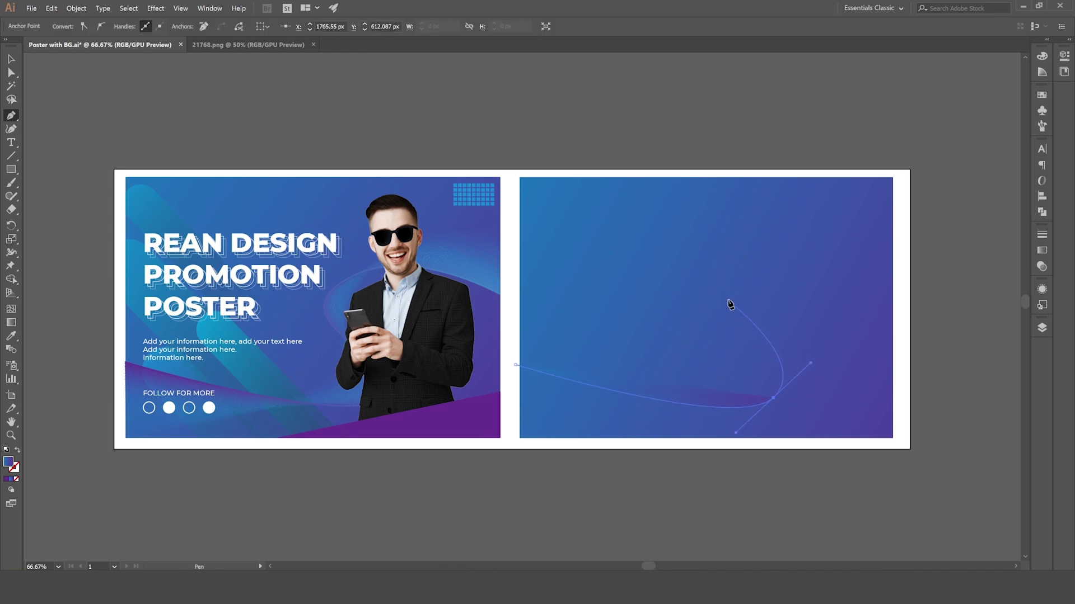
drag(714, 308, 720, 286)
drag(897, 331, 928, 392)
Step: Reshape the S-curve by lengthening the upper bend's handle and moving the lower bend's anchor slightly down and right
click(12, 72)
click(716, 309)
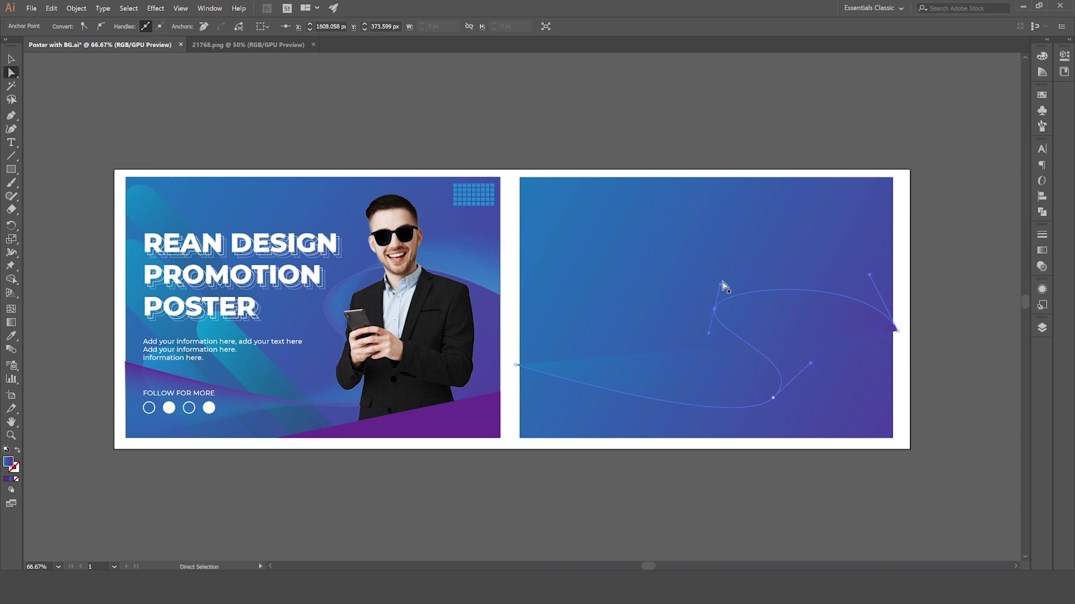
drag(721, 286, 720, 260)
drag(773, 399, 780, 408)
click(11, 58)
click(291, 82)
Step: Remove the S-curve's fill and apply the white-to-black linear gradient swatch to its stroke
click(729, 315)
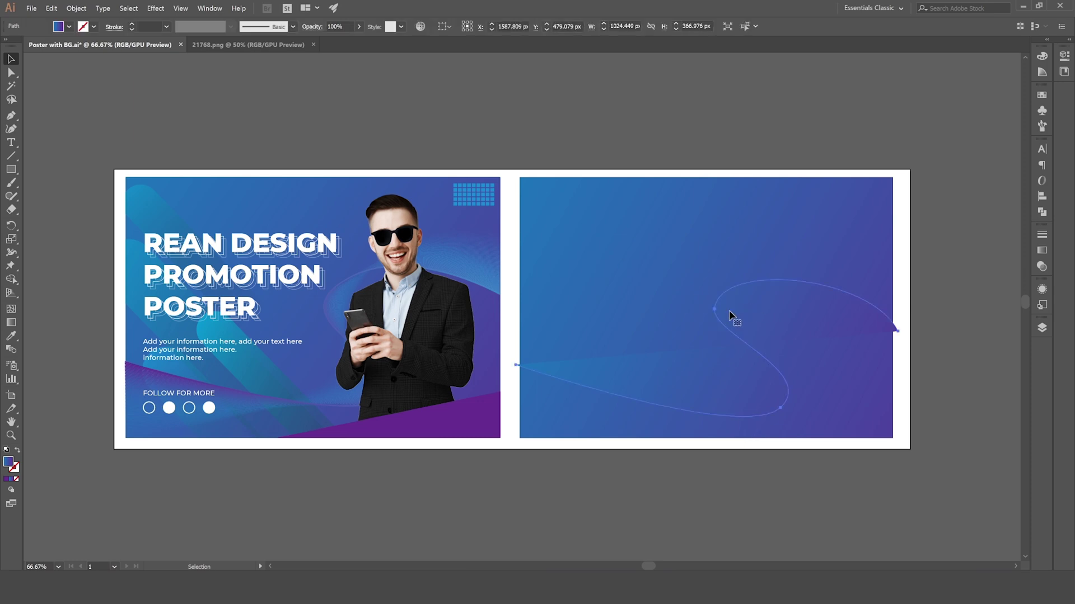
click(69, 26)
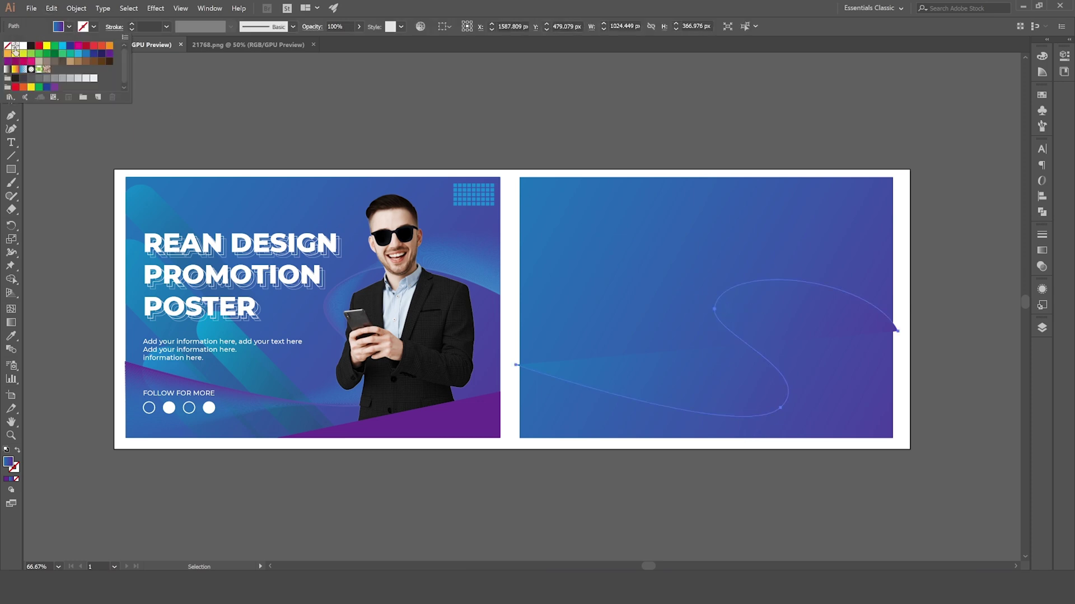
click(7, 47)
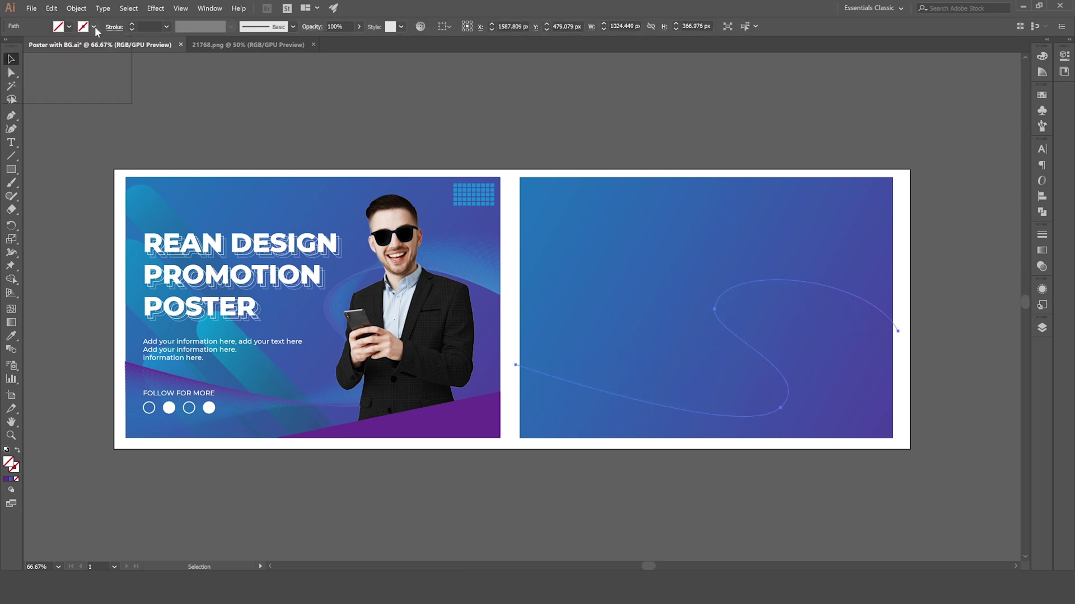
click(94, 27)
click(7, 69)
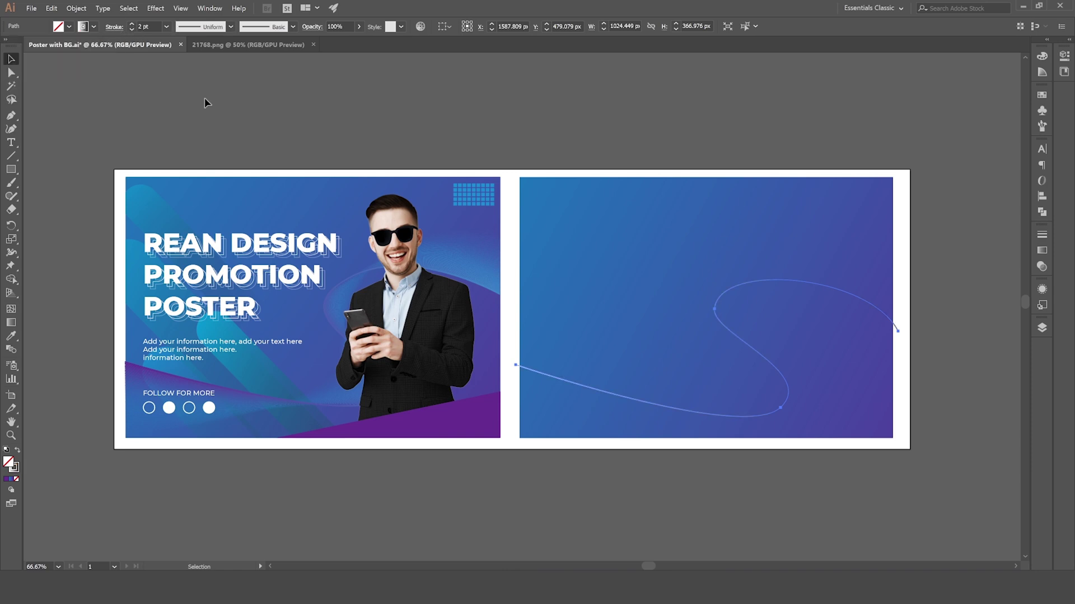
Step: Recolor the S-curve's stroke gradient with a purple start stop and a cyan end stop
click(672, 498)
click(621, 402)
click(1041, 252)
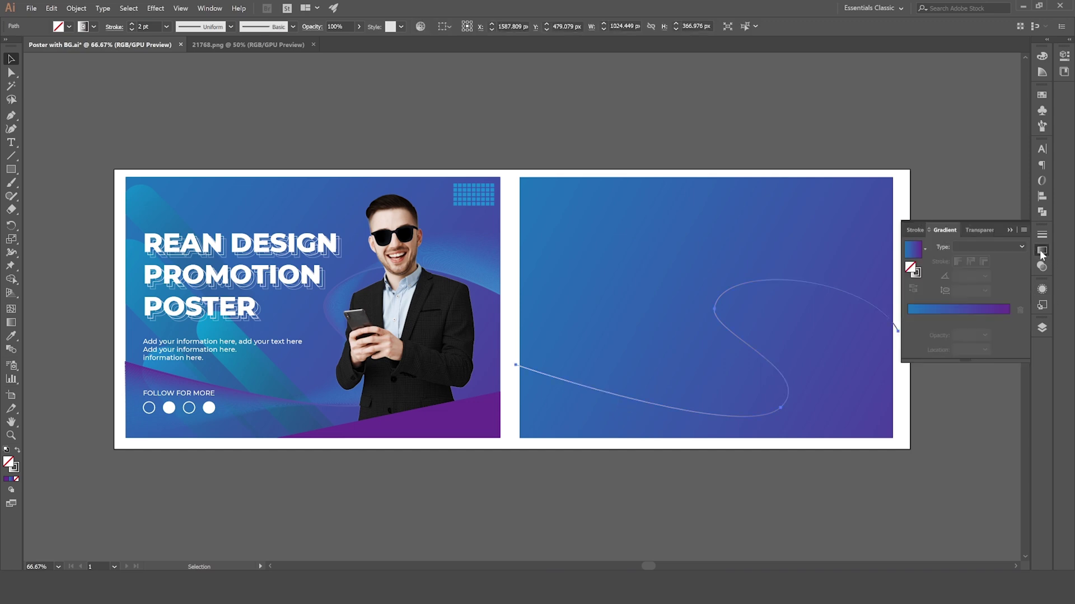
click(919, 272)
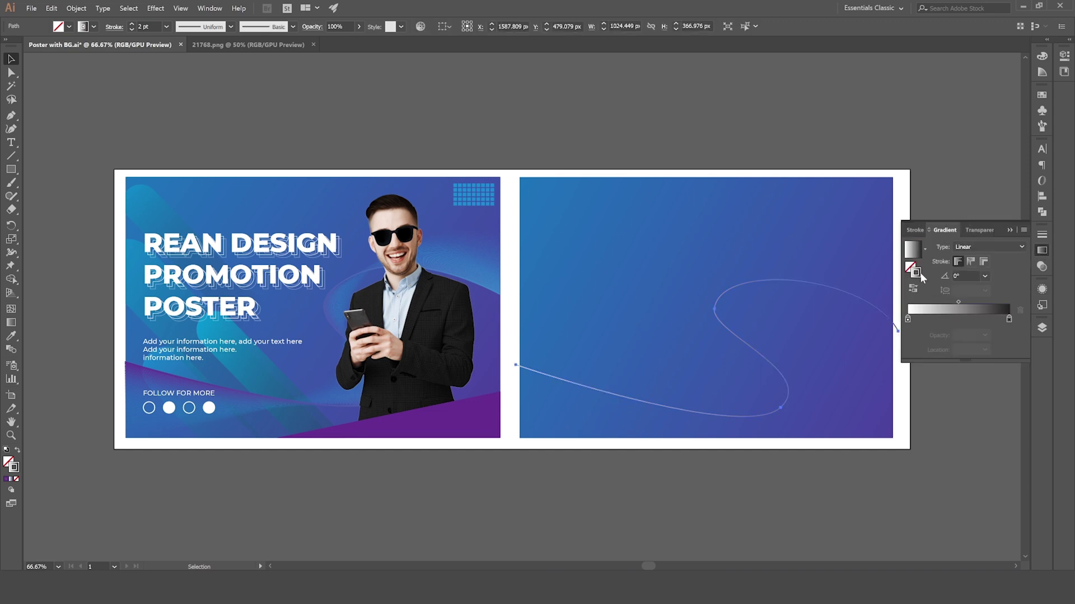
double_click(908, 320)
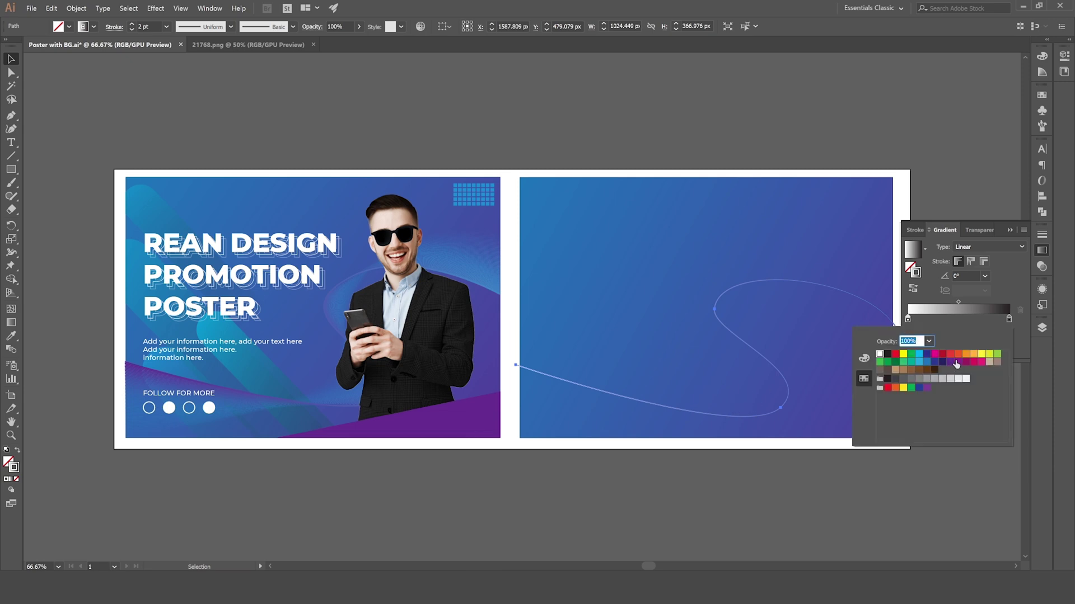
click(957, 362)
double_click(1009, 319)
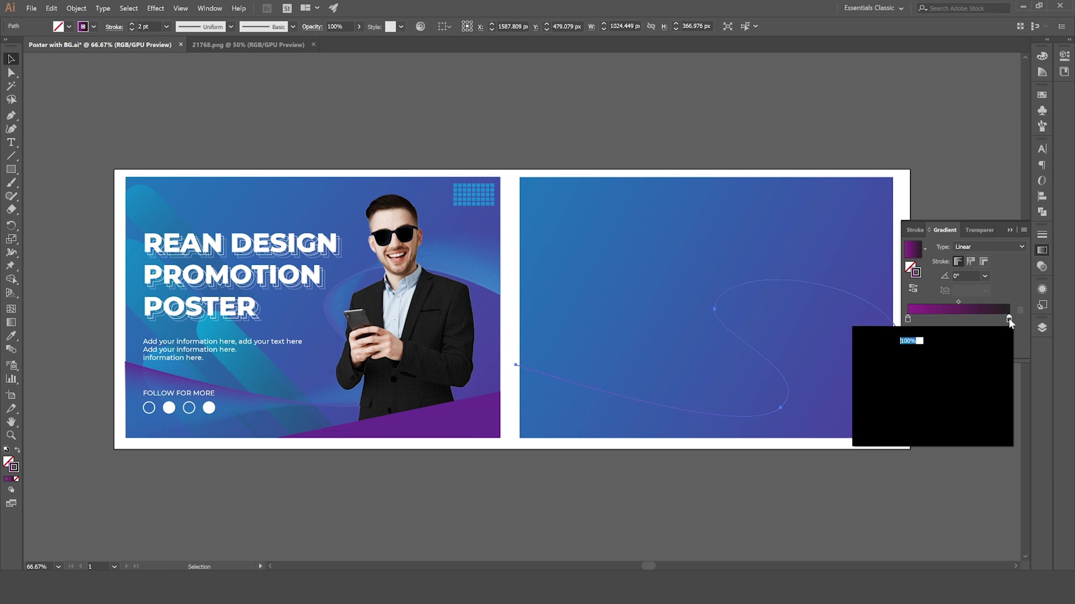
click(918, 355)
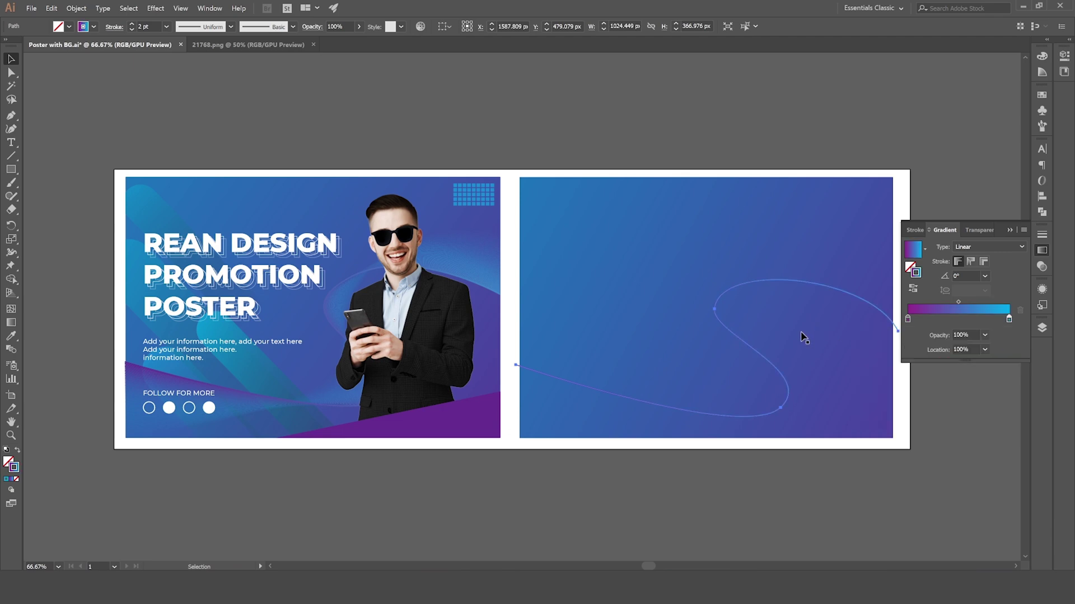
click(673, 476)
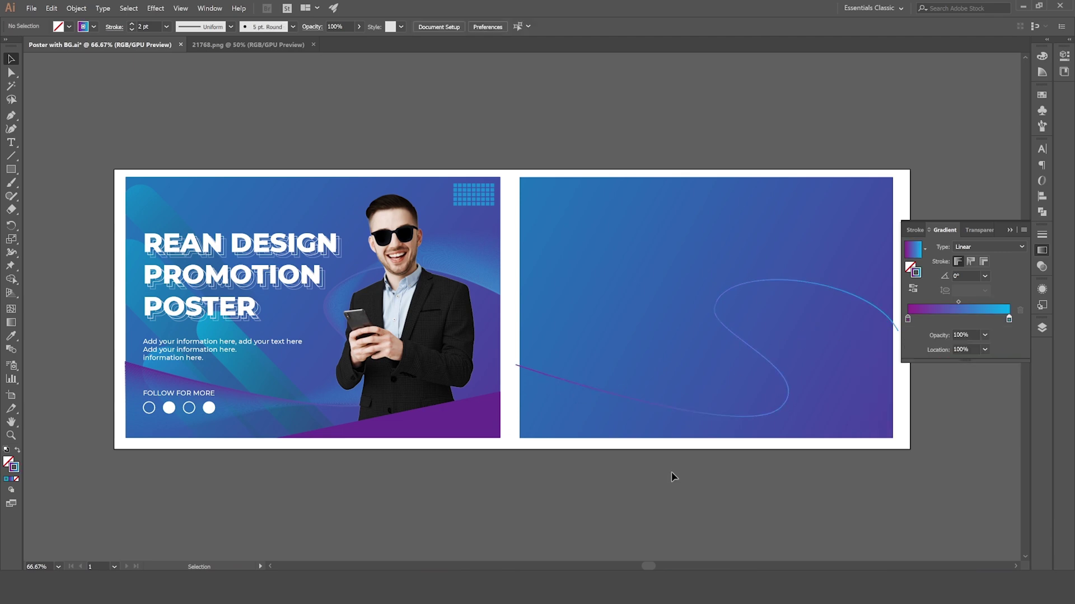
click(1010, 229)
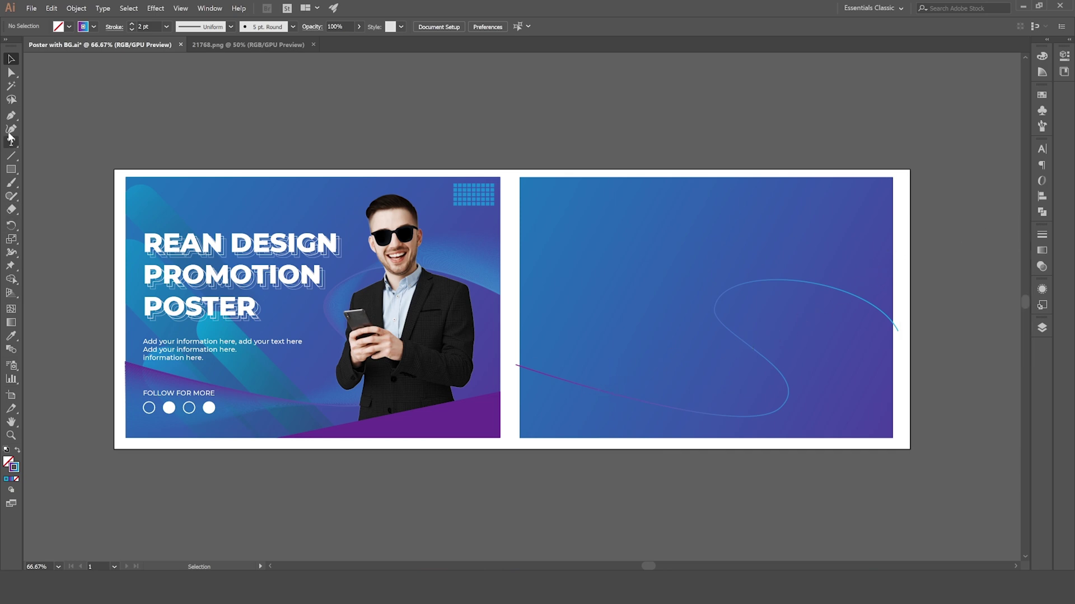
Step: Draw a second open curve with the Pen tool from below the rectangle's lower-left corner up to its upper-right edge, crossing the S-curve
click(11, 115)
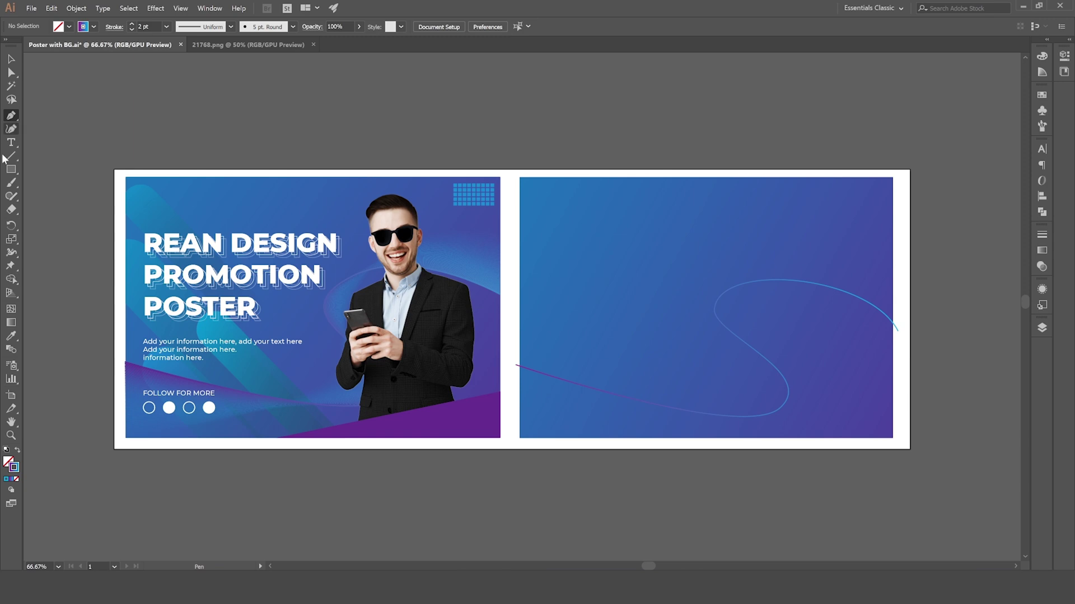
click(517, 446)
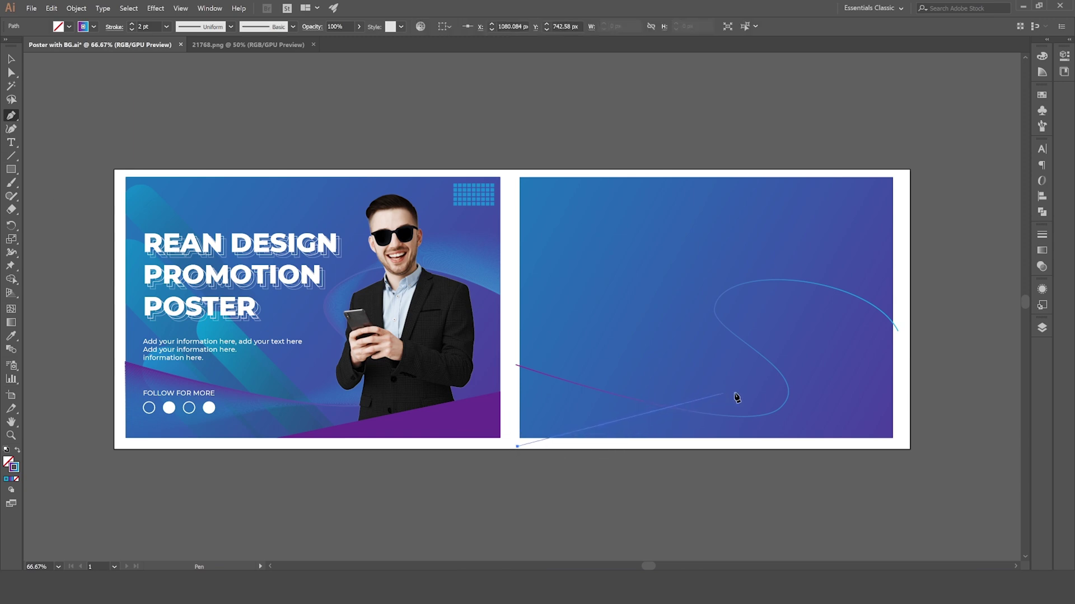
drag(748, 387, 760, 341)
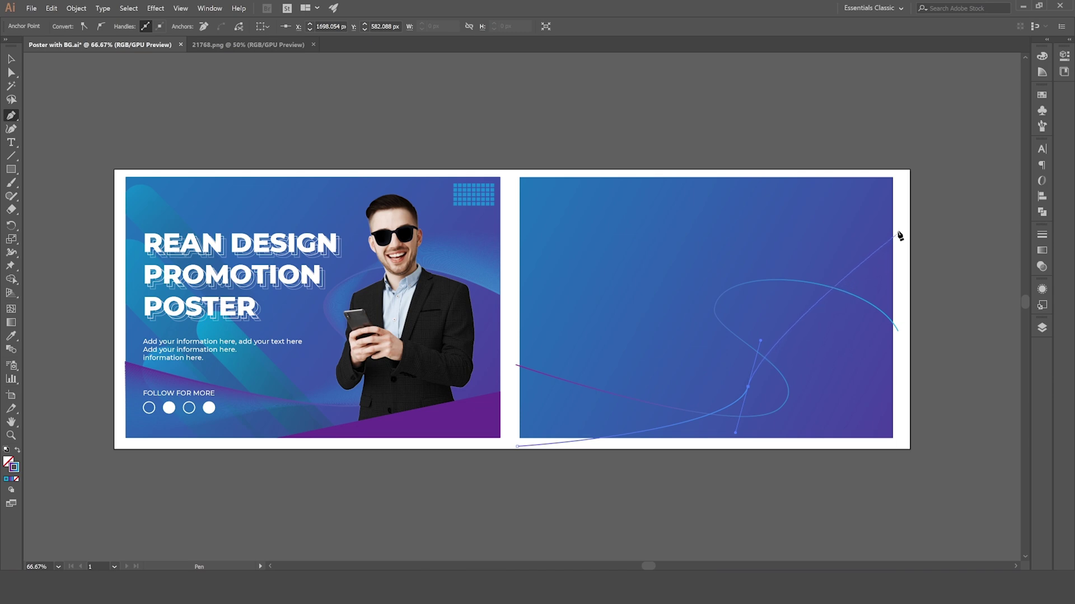
drag(897, 231, 958, 249)
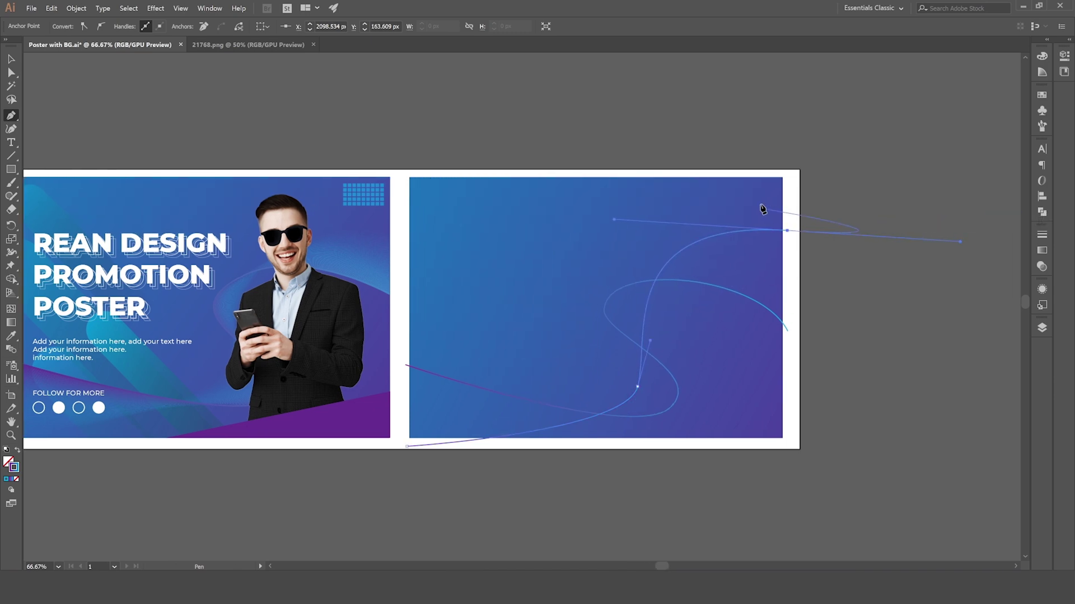
Step: Reshape the second curve to about 1033 × 508 px by raising its left endpoint, moving its middle anchor up and right, and adjusting that anchor's handles
click(12, 76)
click(637, 389)
drag(638, 388, 642, 379)
drag(407, 447, 405, 435)
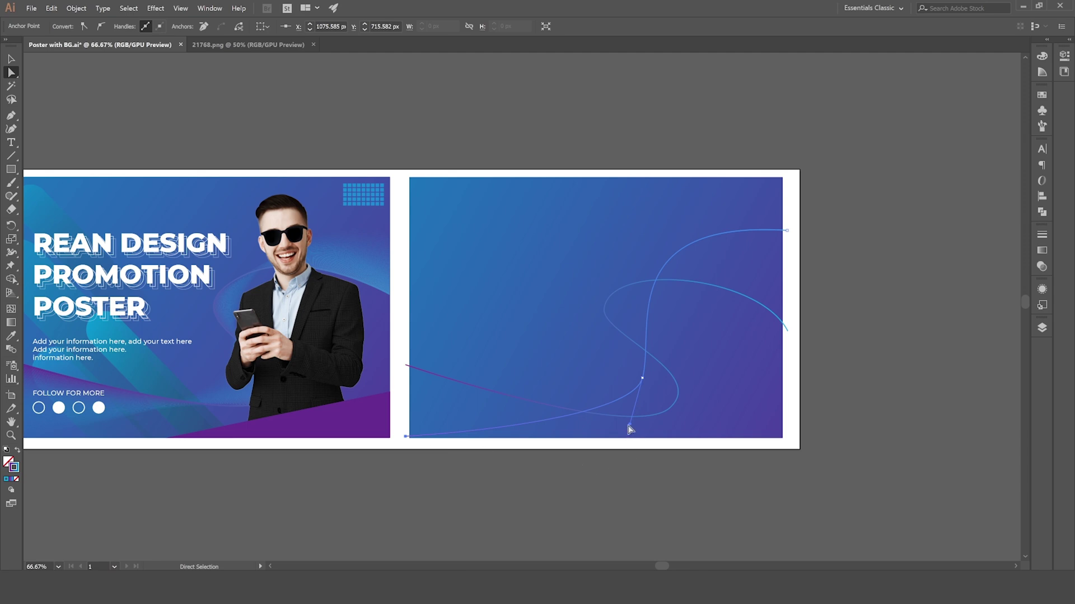
drag(629, 427, 616, 463)
drag(404, 438, 400, 418)
mouse_move(657, 333)
mouse_down()
mouse_move(639, 323)
mouse_move(639, 338)
mouse_up()
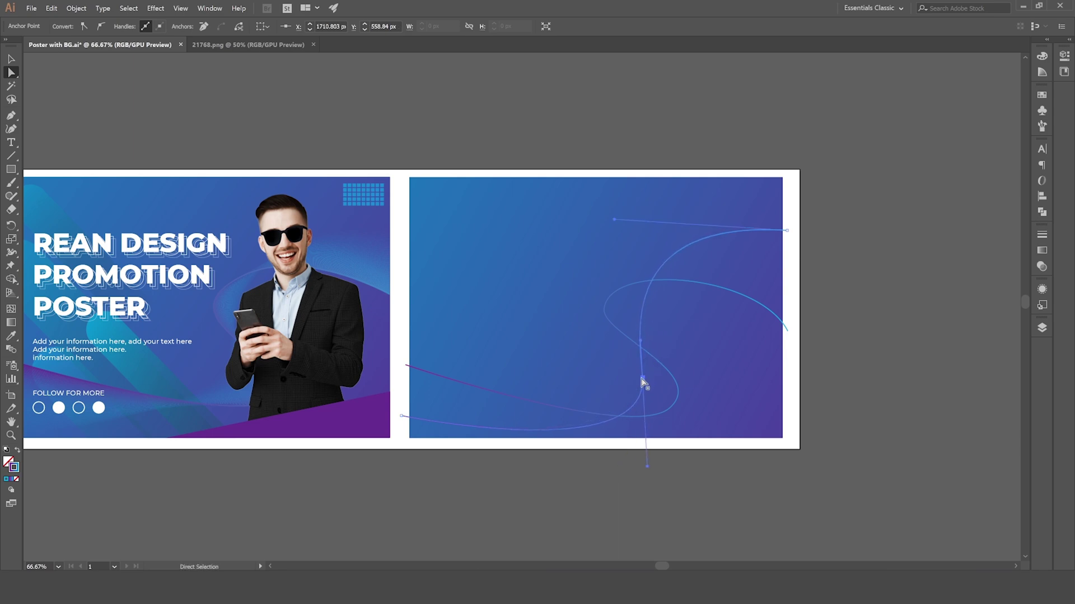
drag(642, 378, 660, 355)
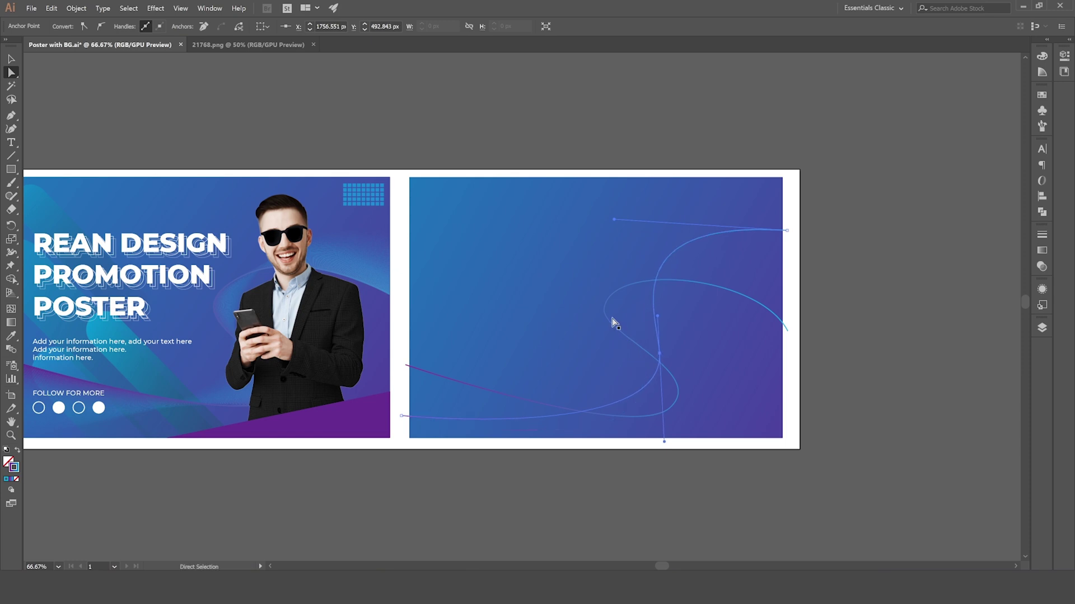
Step: Move the anchor at the first curve's upper bend slightly down and left
click(787, 332)
drag(604, 309, 597, 320)
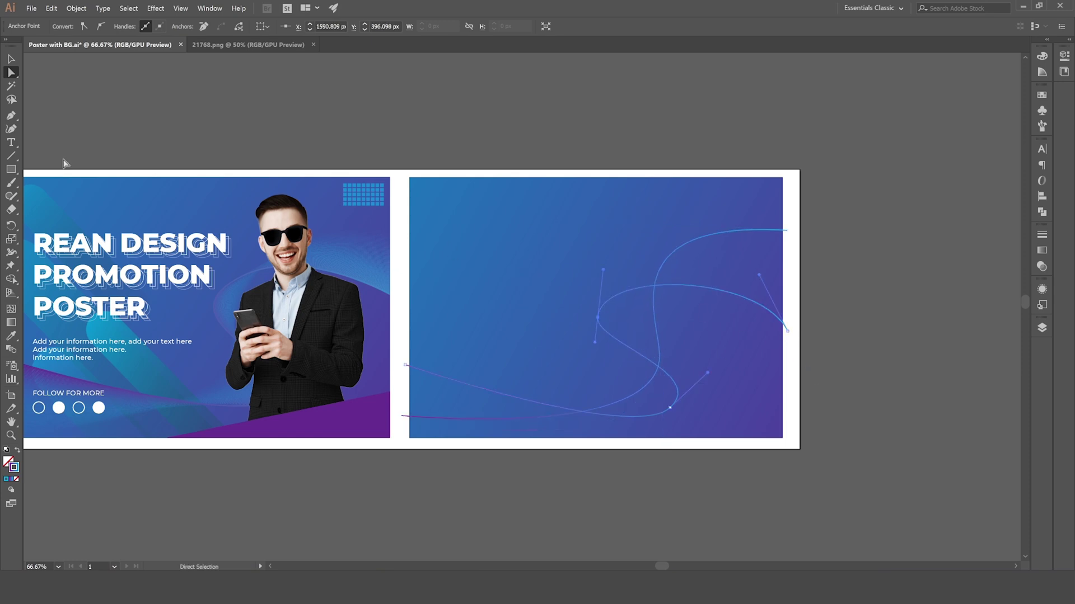
key(space)
drag(663, 568, 667, 568)
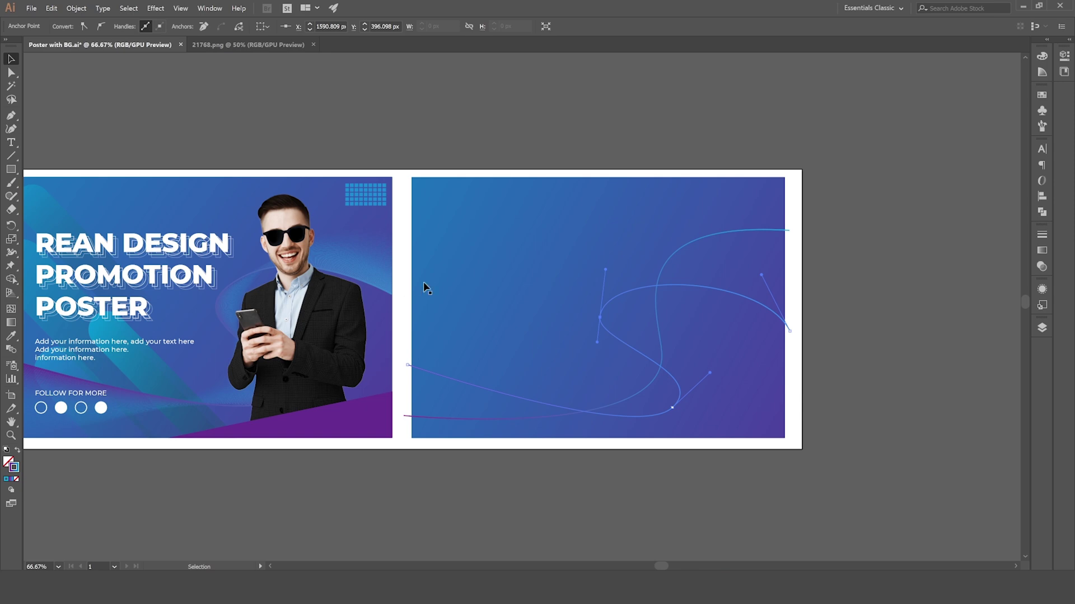
drag(660, 567, 652, 567)
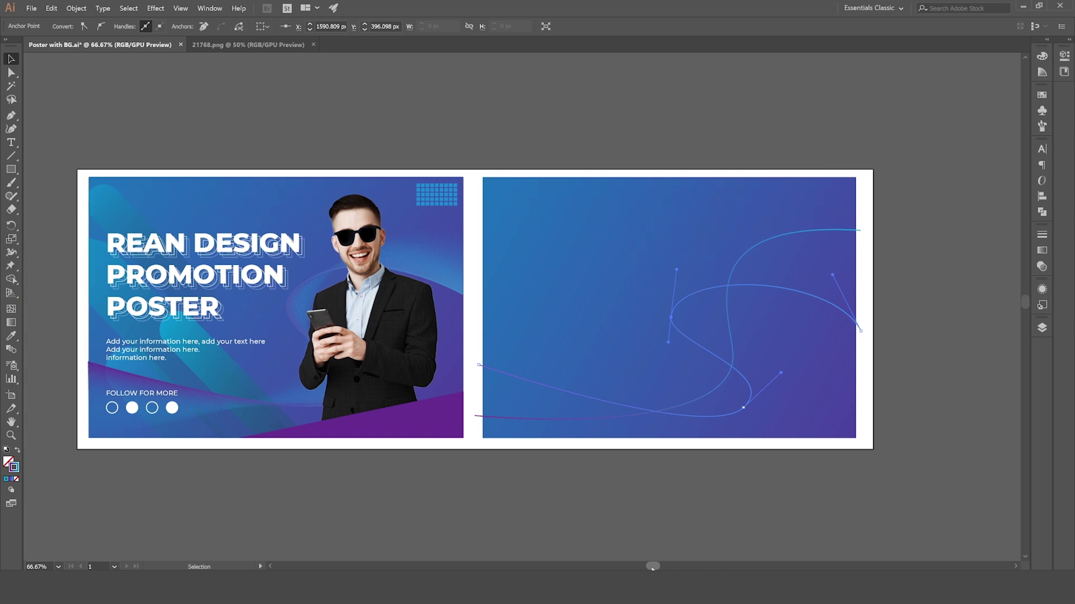
Step: Change the second curve's stroke to solid cyan
click(623, 521)
click(758, 248)
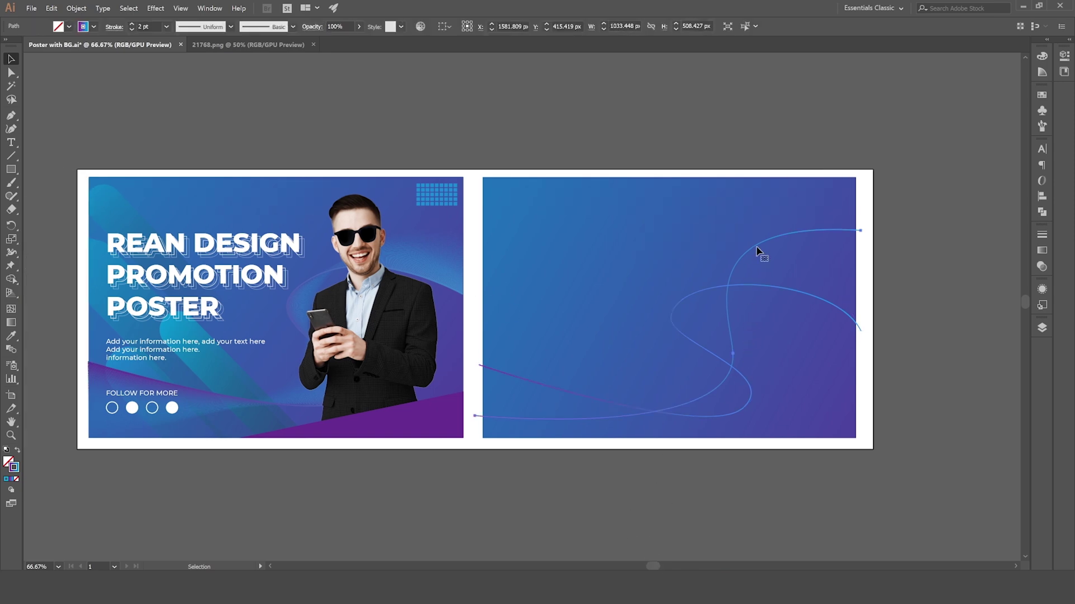
click(94, 26)
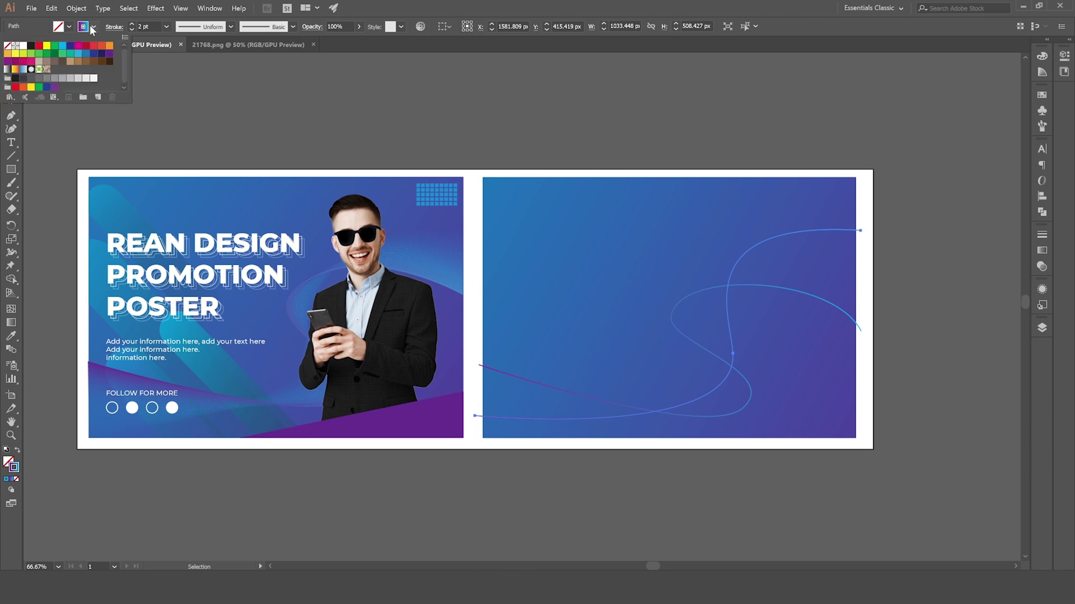
click(62, 45)
click(738, 510)
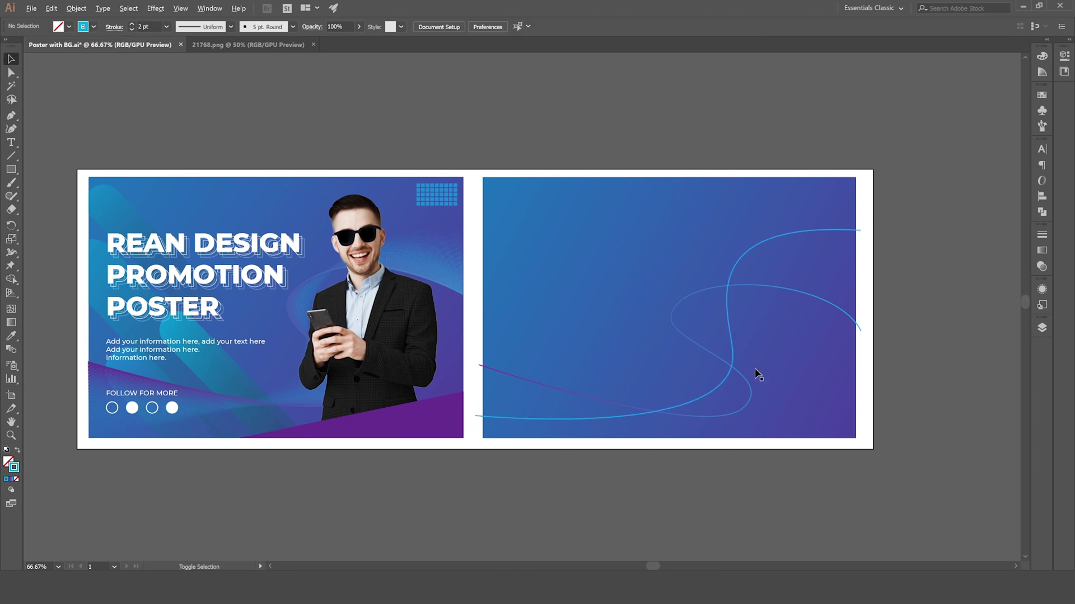
Step: Bring the gradient-stroked curve to the front of the cyan curve
scroll(739, 332, up, 1)
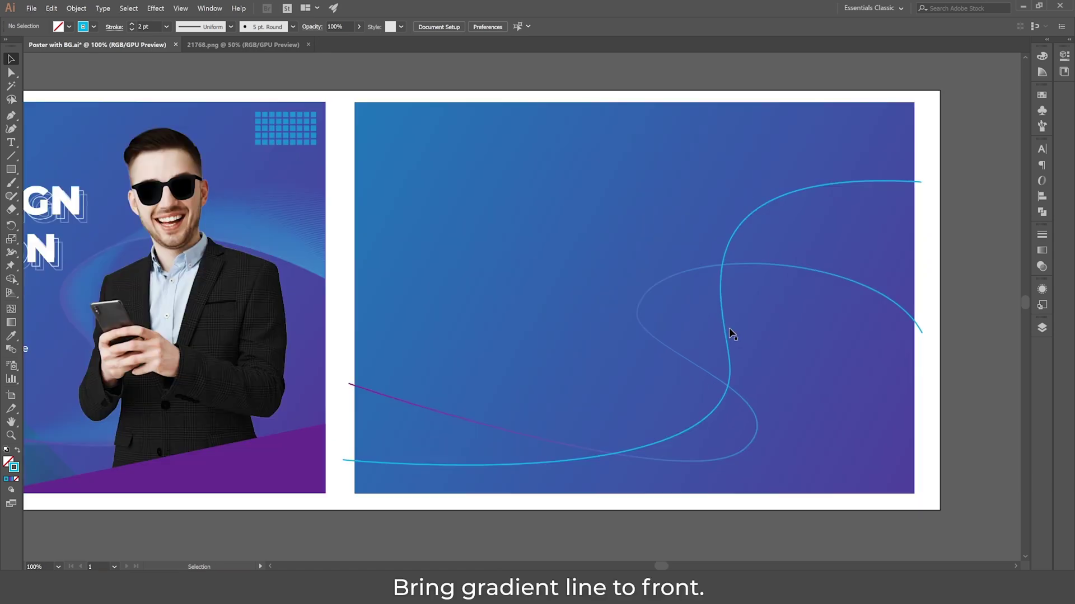
click(726, 330)
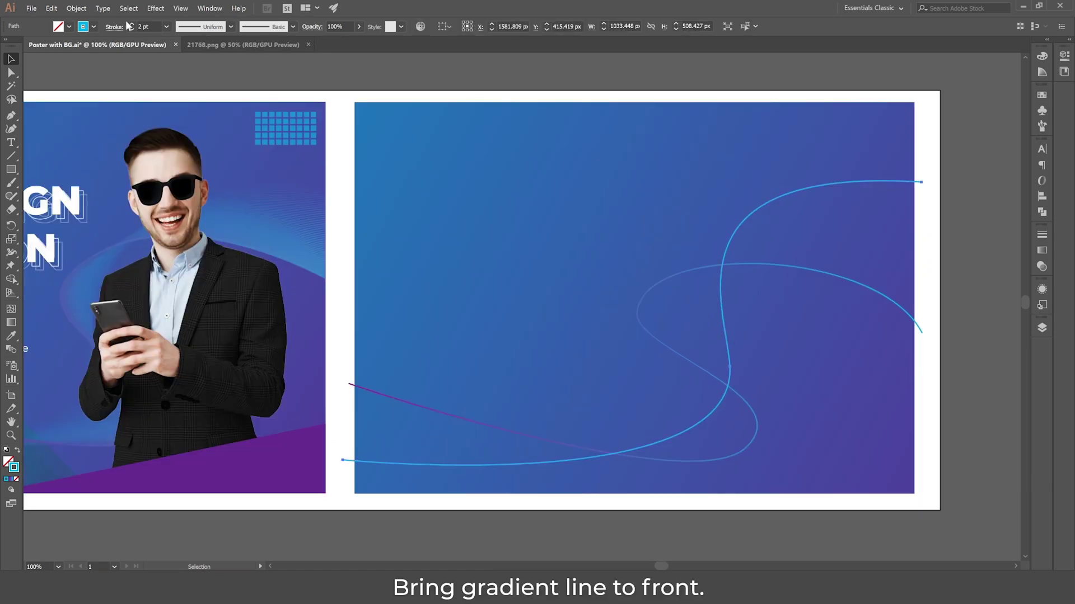
click(778, 267)
right_click(401, 159)
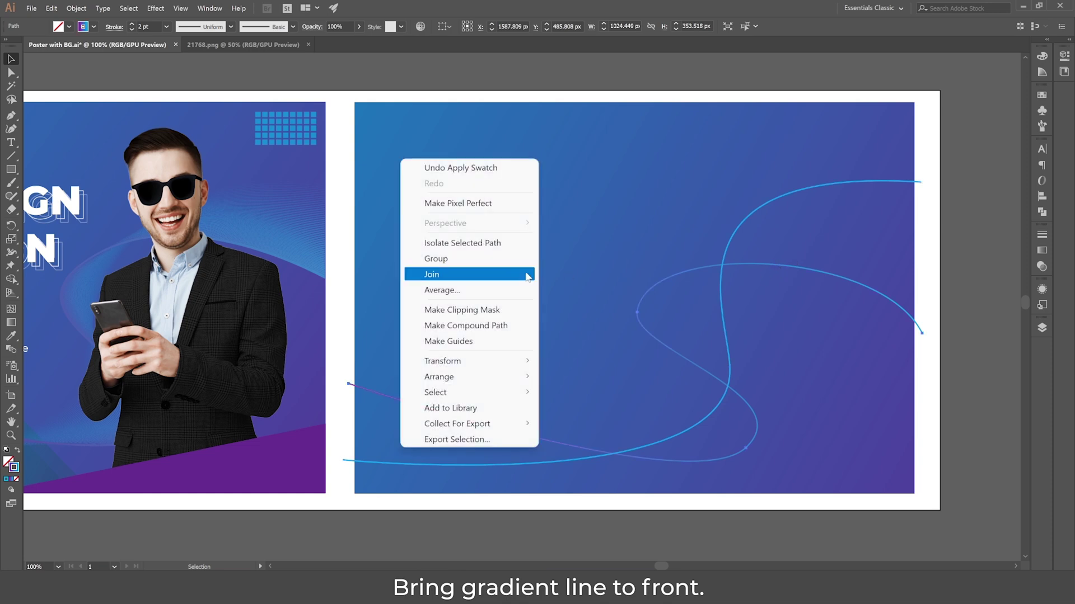
mouse_move(511, 376)
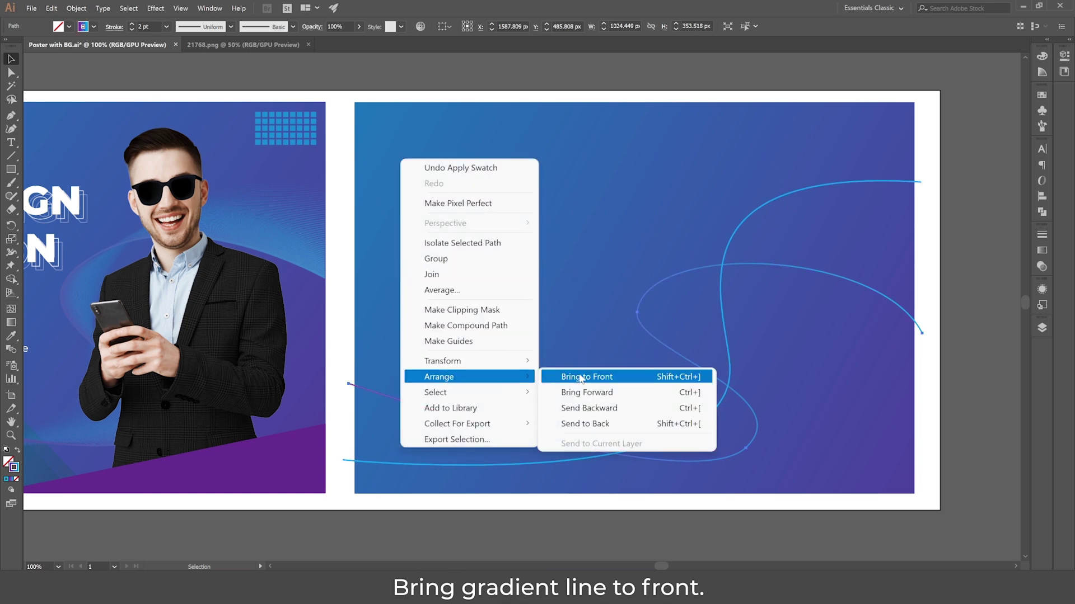
click(581, 378)
click(949, 240)
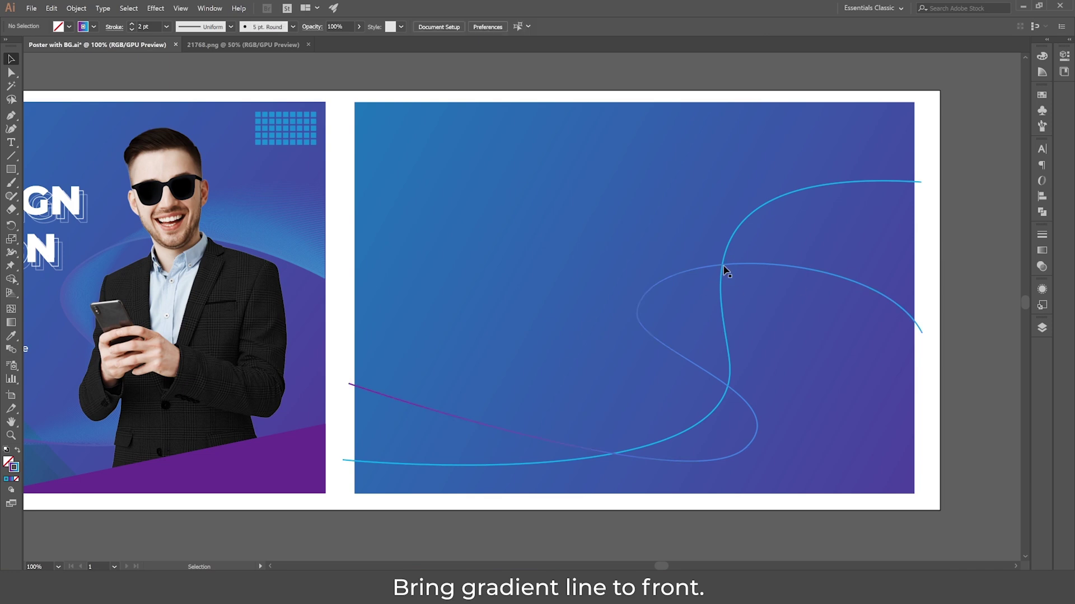
Step: Set the cyan curve's stroke weight to 1 pt and the gradient curve's to 3 pt
click(724, 267)
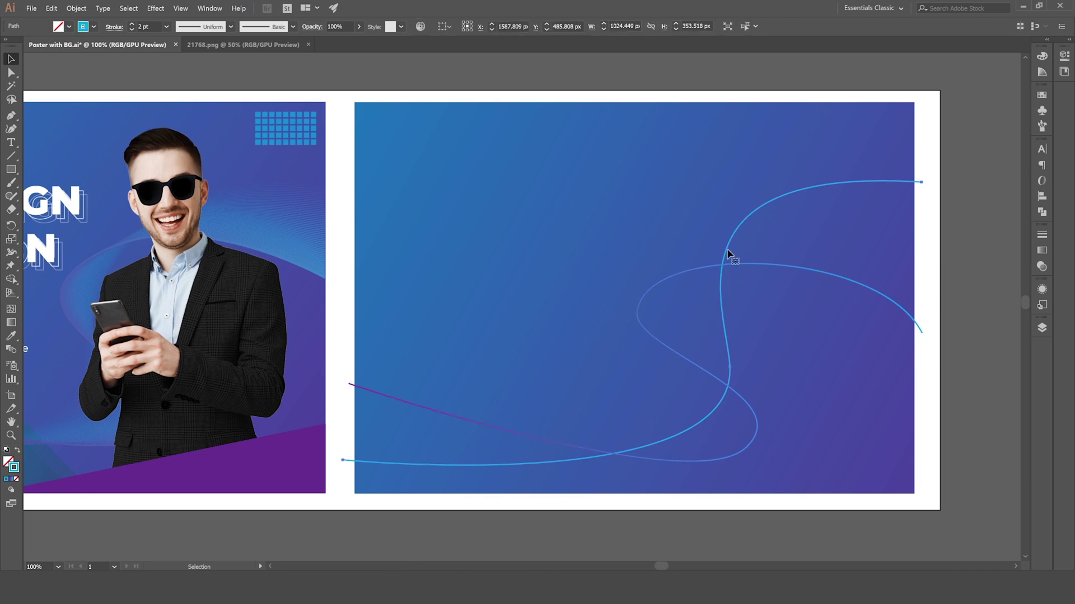
click(131, 29)
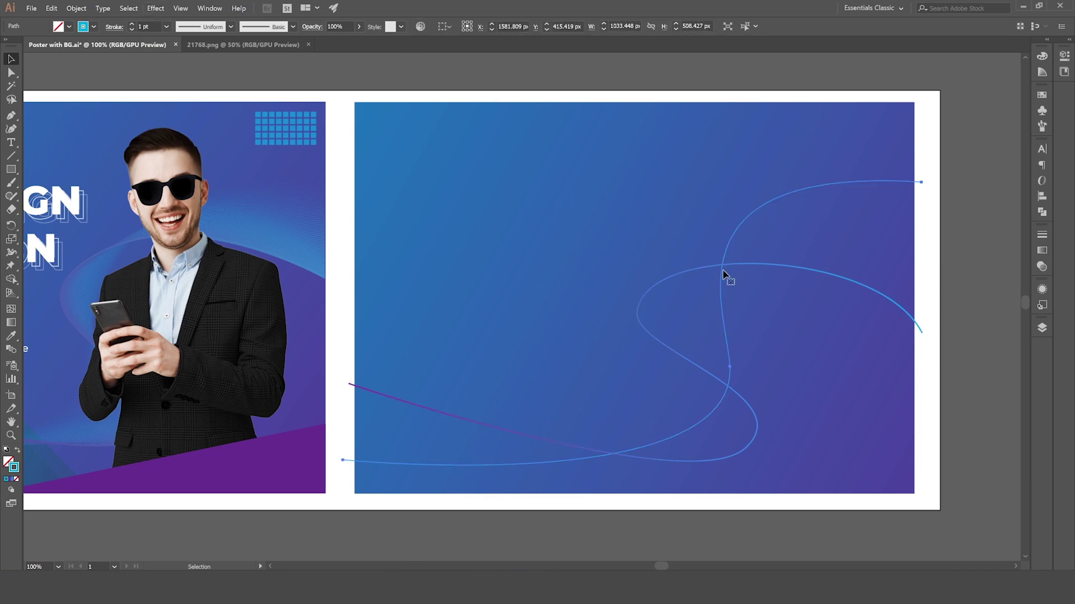
click(749, 263)
click(131, 24)
click(287, 80)
Step: Select both the gradient curve and the cyan curve and make a blend between them
click(920, 331)
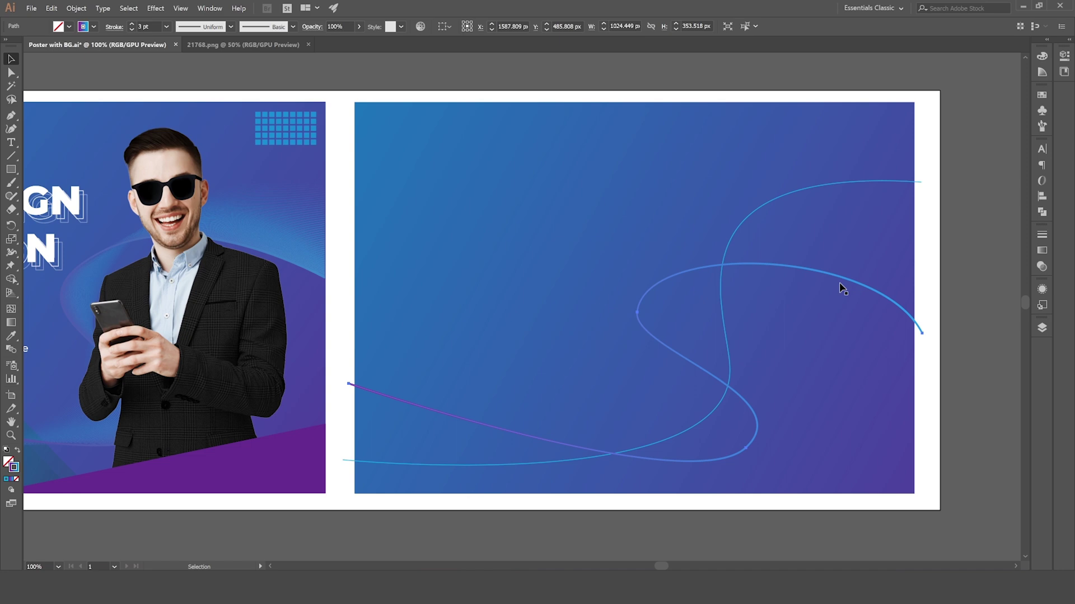
shift+click(731, 237)
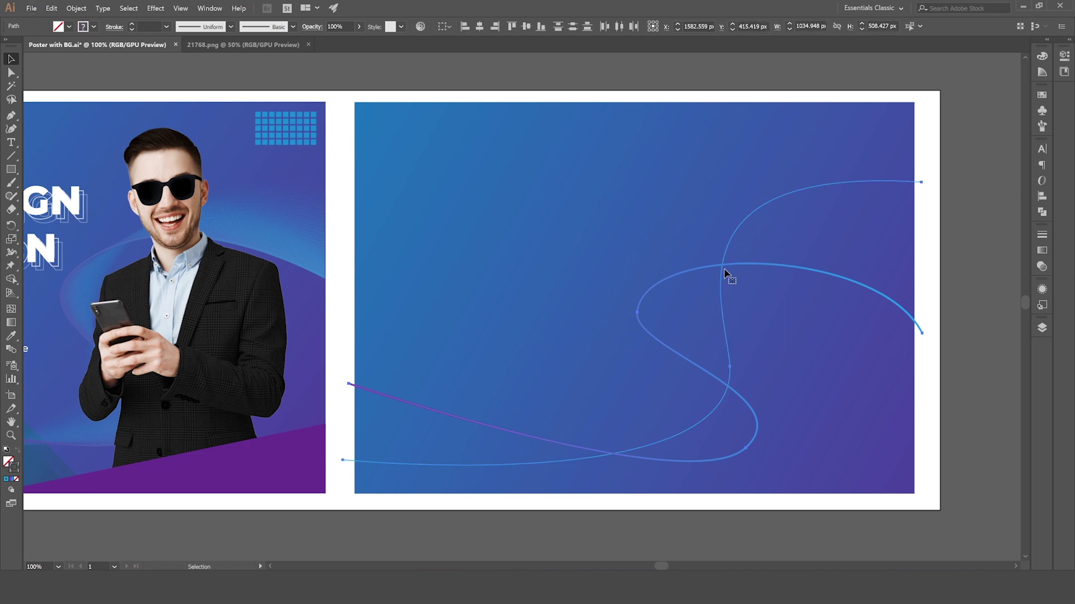
click(76, 8)
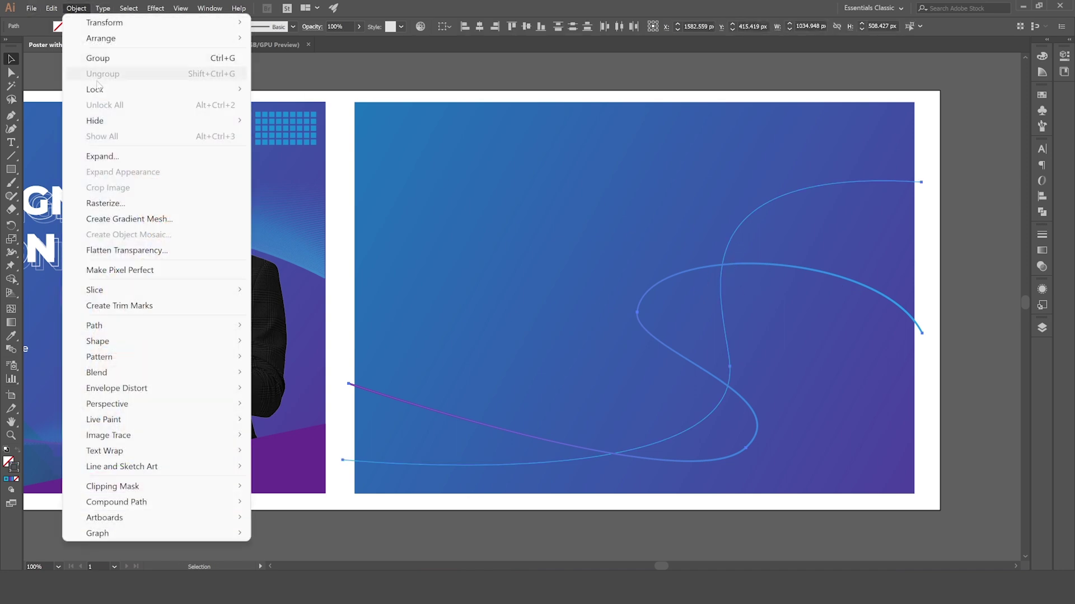
mouse_move(212, 372)
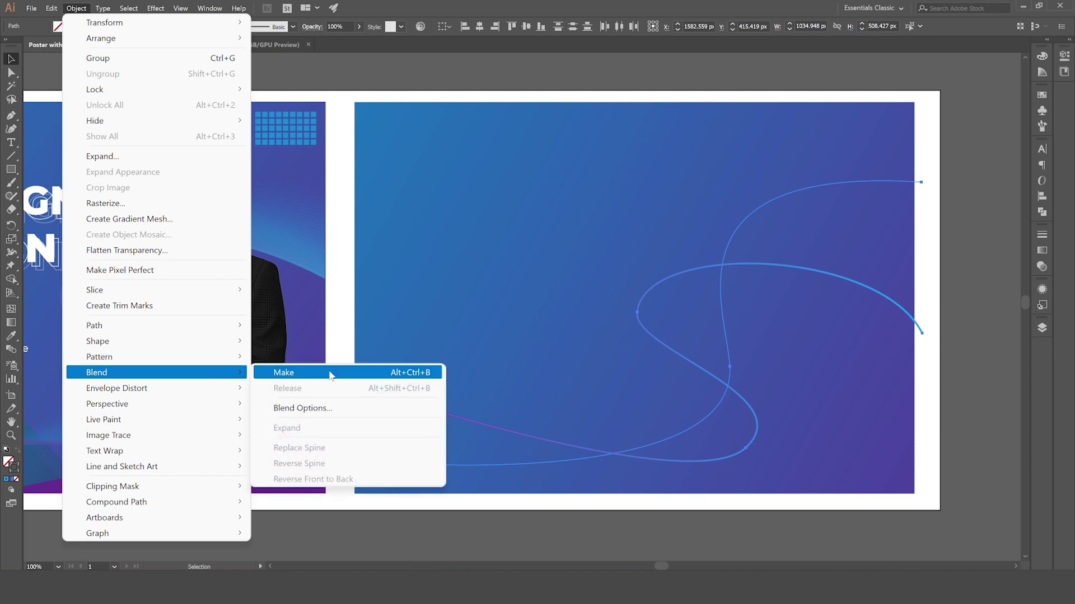
click(329, 373)
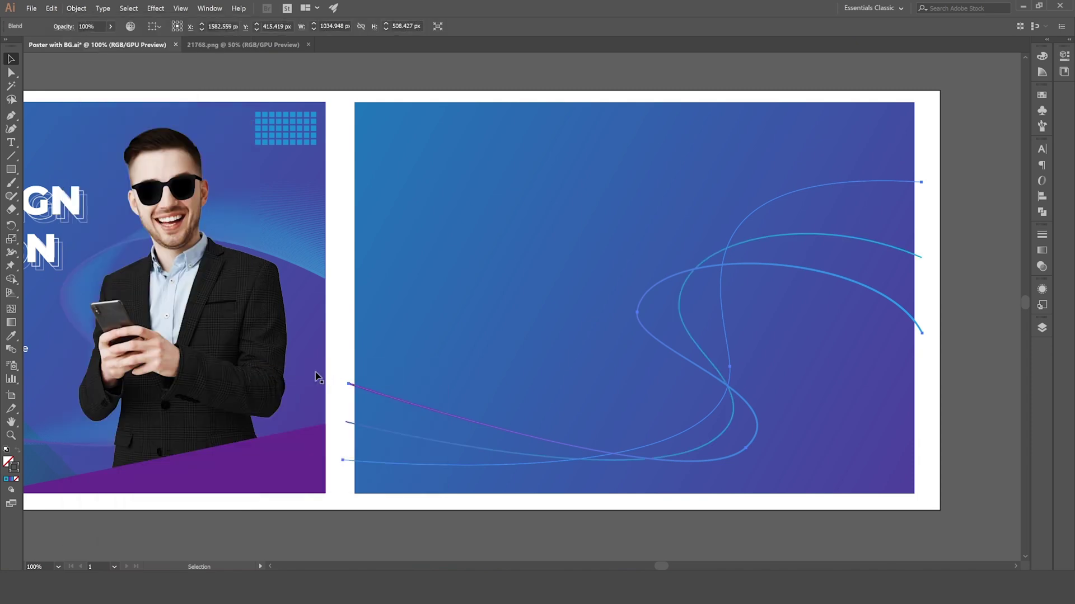
Step: Change the blend's spacing option from Smooth Color to Specified Distance with the preview turned on
click(76, 8)
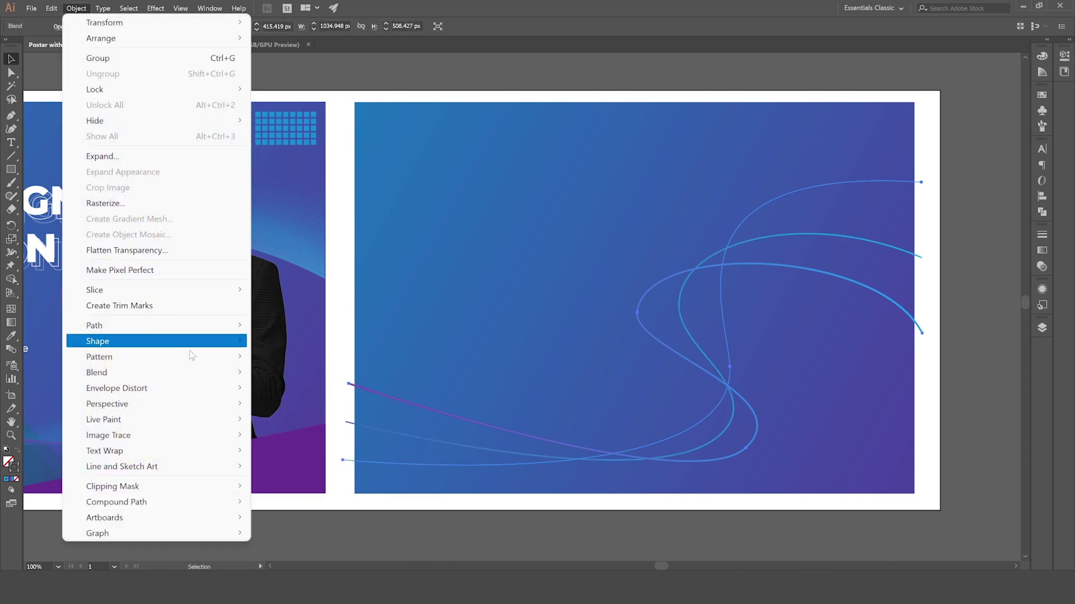
mouse_move(202, 372)
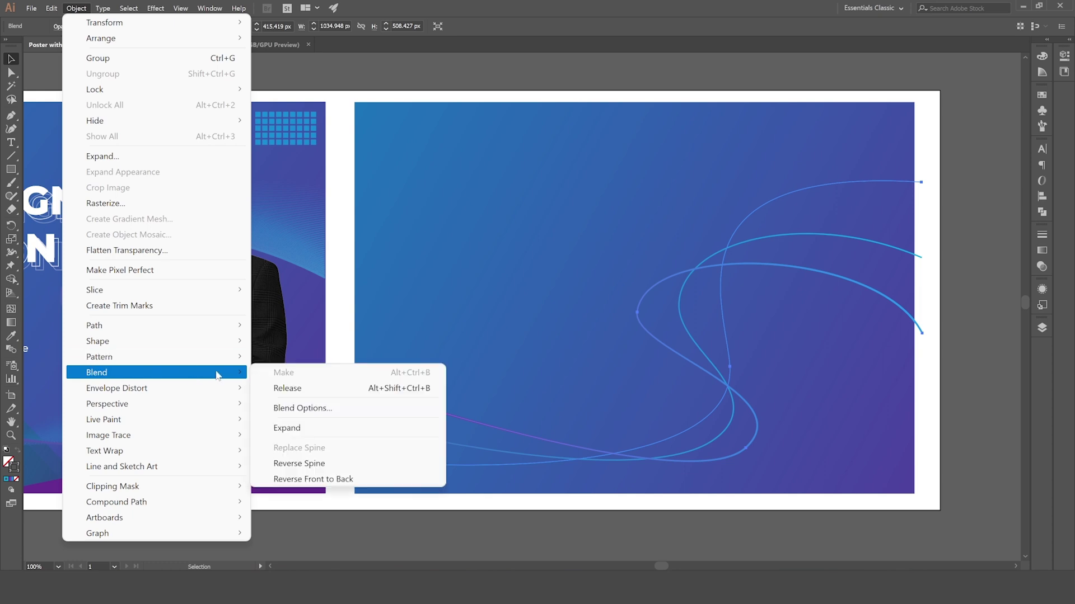
click(298, 408)
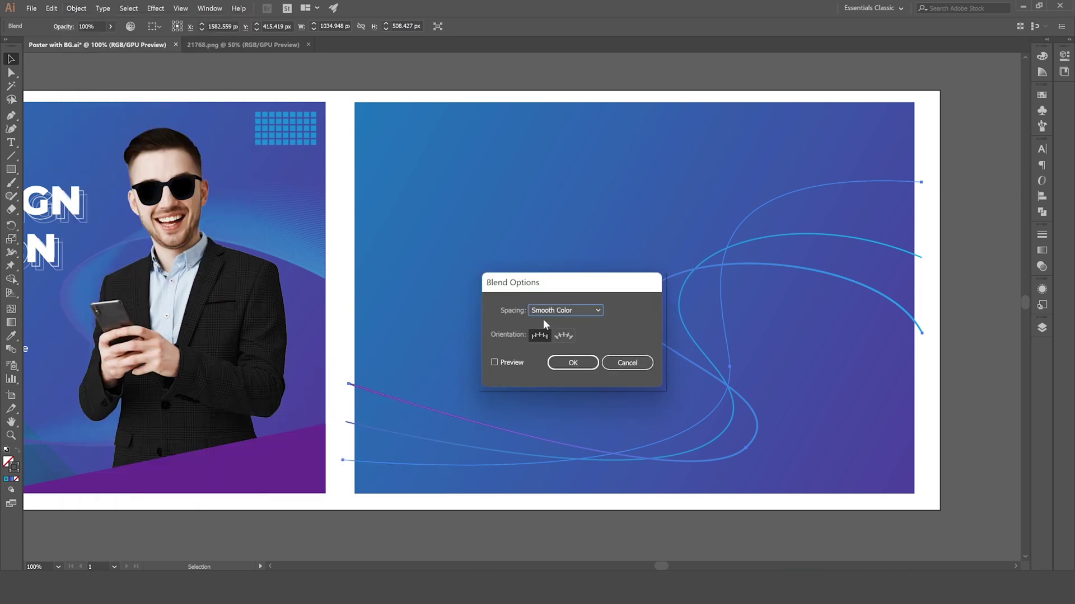
click(563, 310)
click(562, 350)
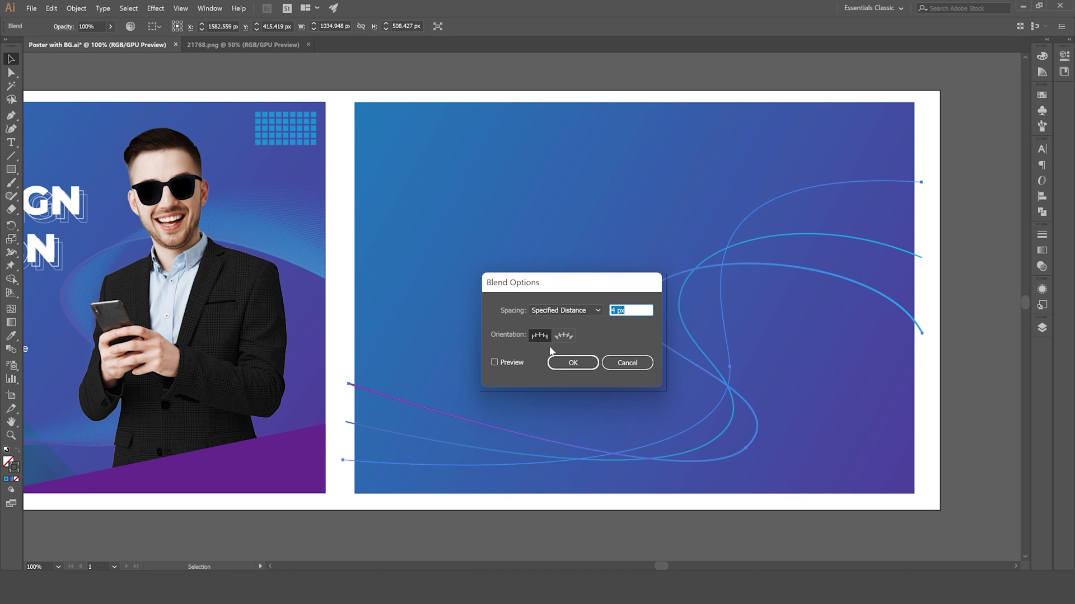
click(493, 361)
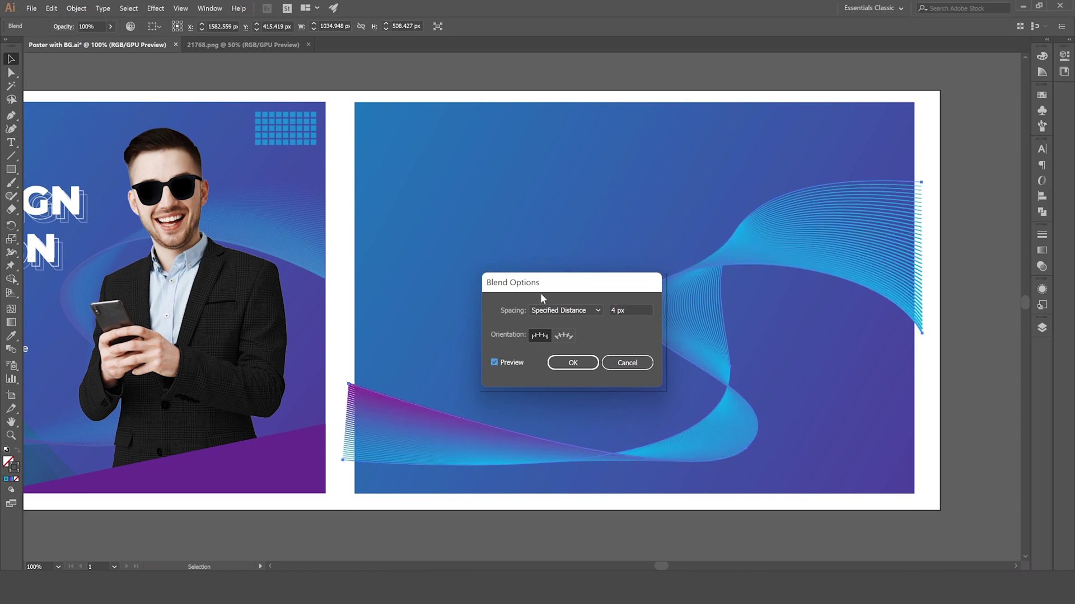
drag(541, 296, 488, 290)
Step: Try blend spacing distances of 1 px and 8 px, refreshing the preview for each value
double_click(573, 311)
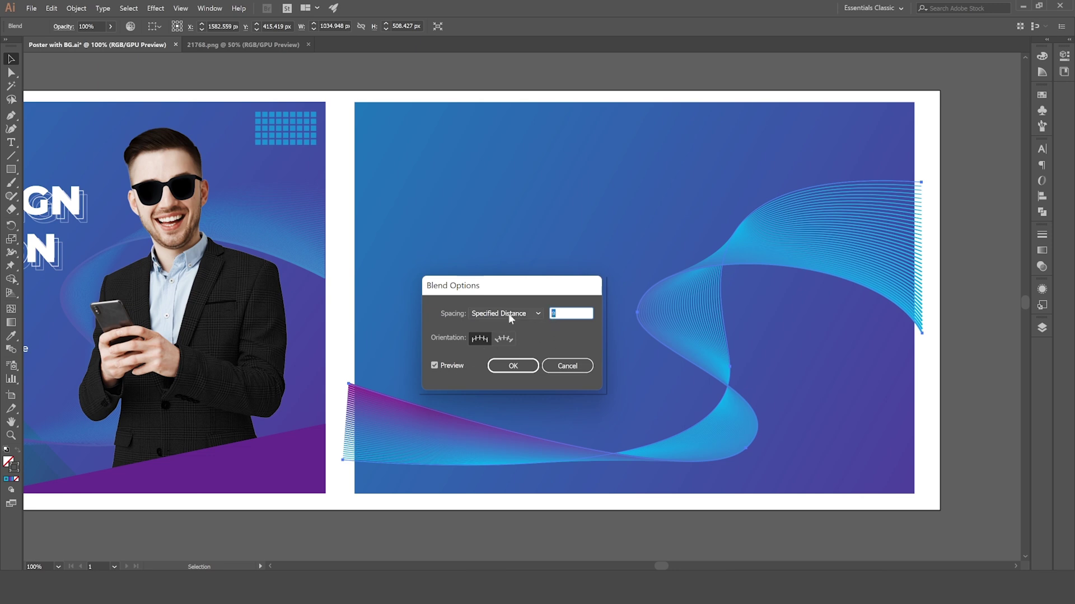
key(super+space)
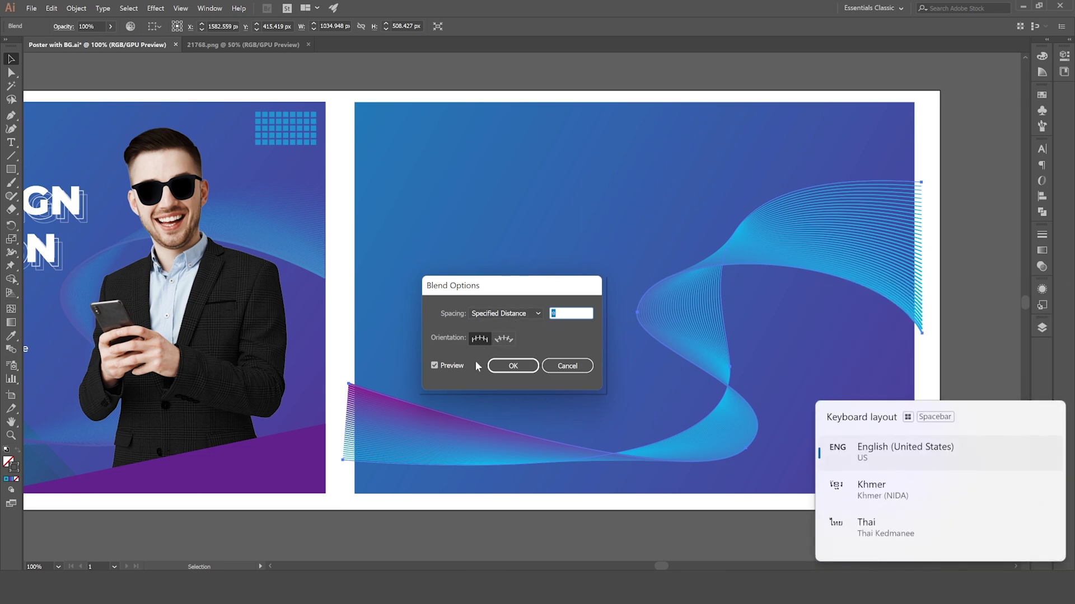
click(437, 364)
click(437, 364)
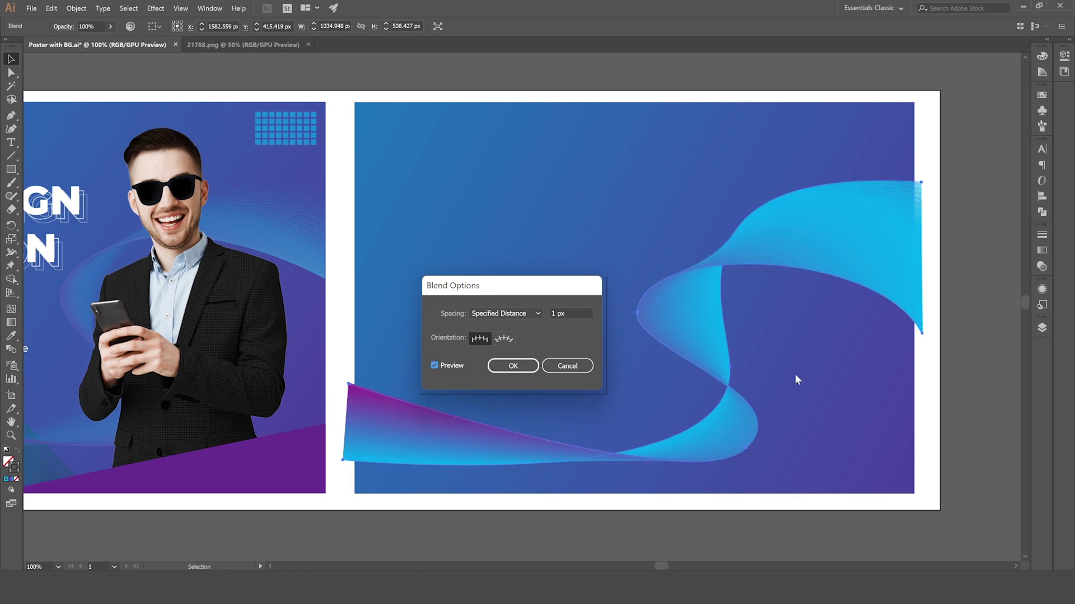
double_click(557, 314)
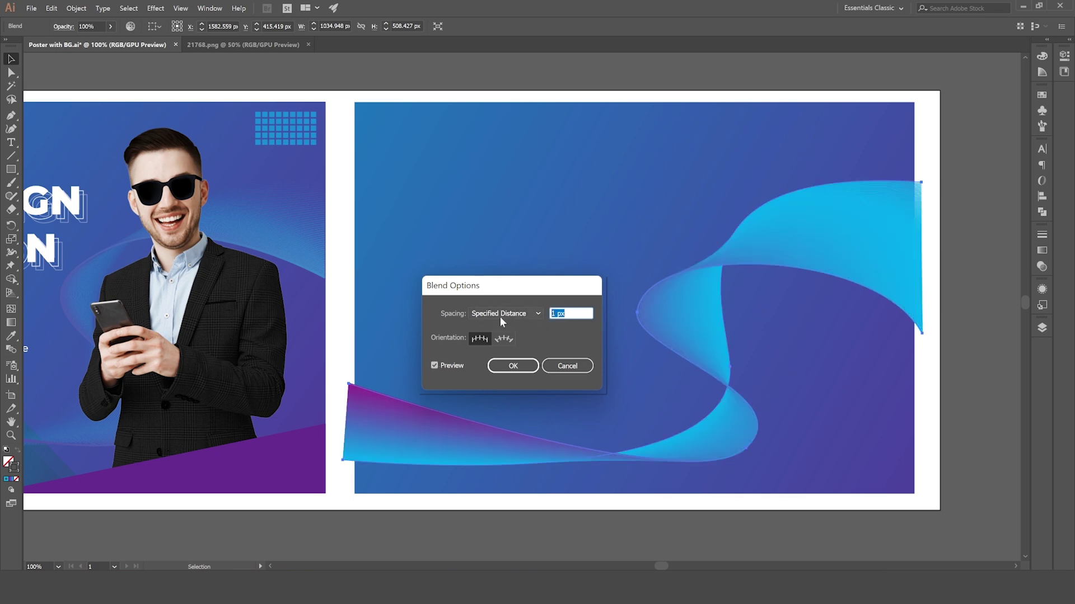
click(434, 365)
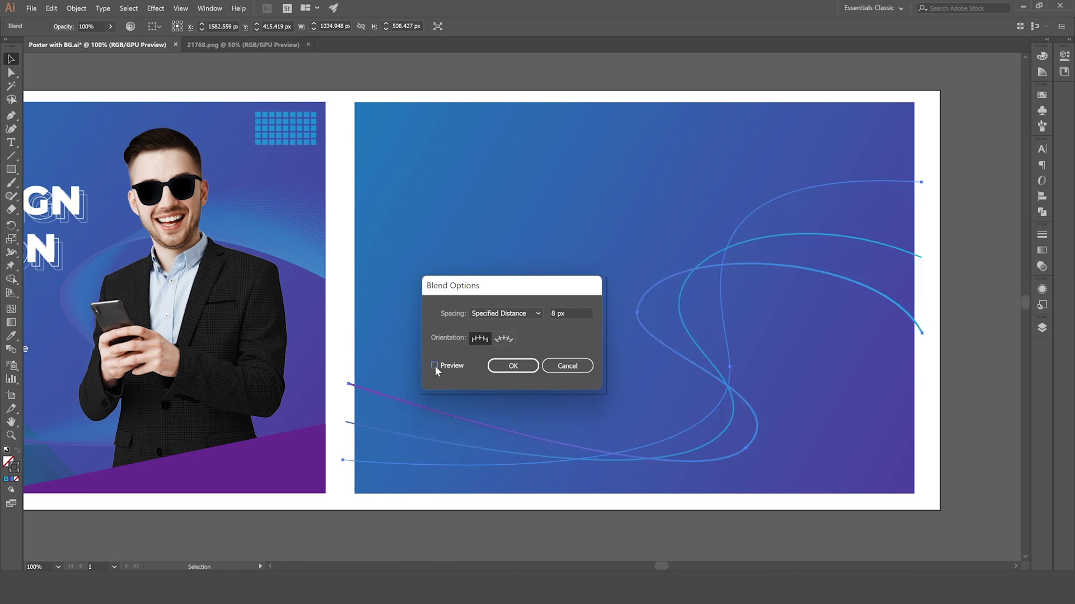
click(435, 365)
Step: Set the blend's specified distance to 4 px, refresh the preview and apply the options
double_click(574, 312)
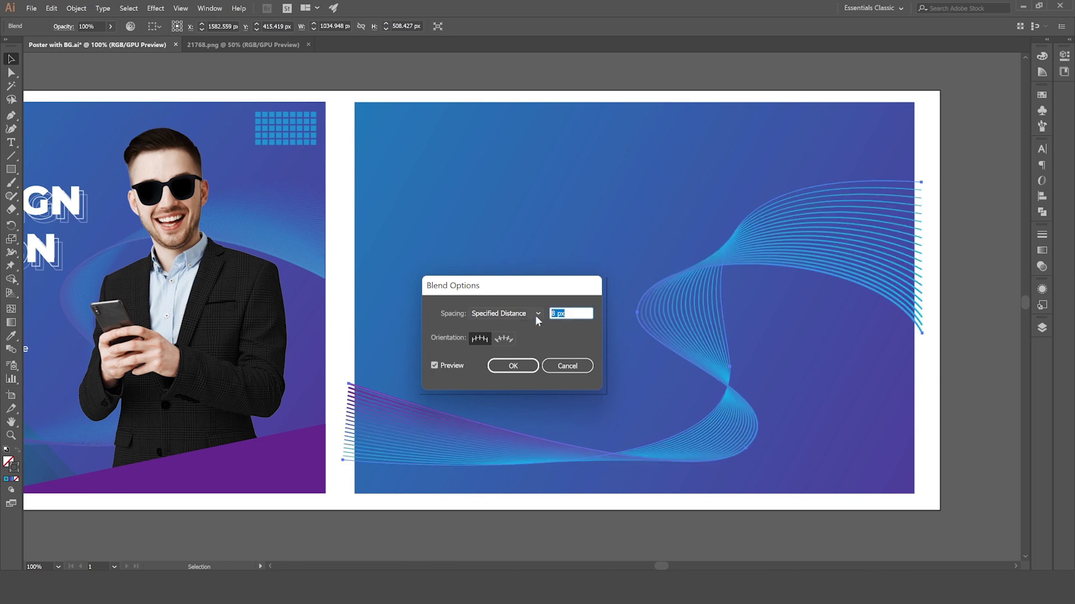
text(4)
click(435, 367)
click(435, 366)
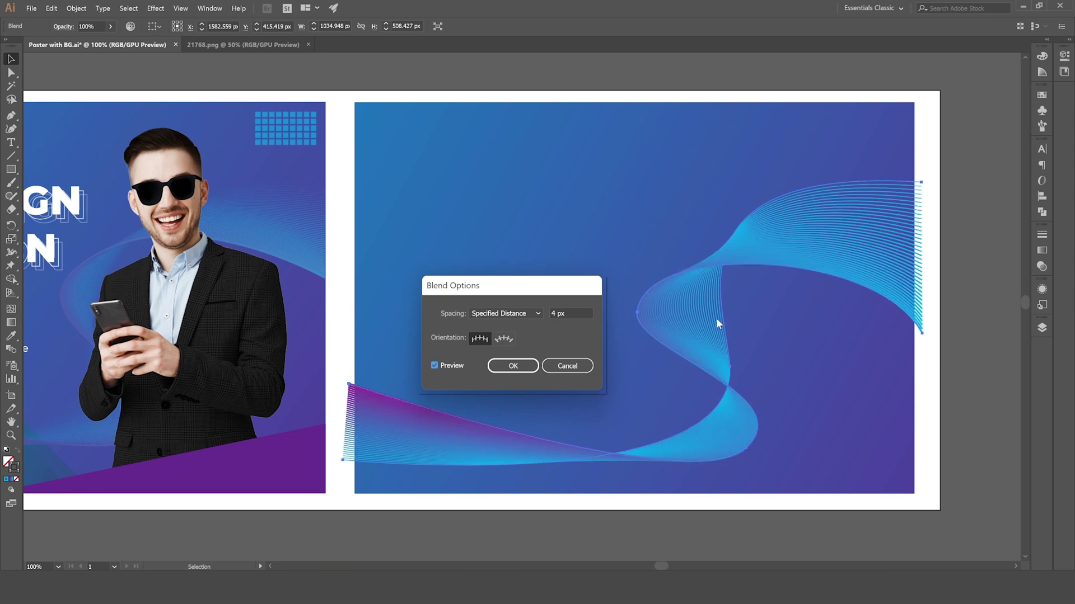
click(514, 366)
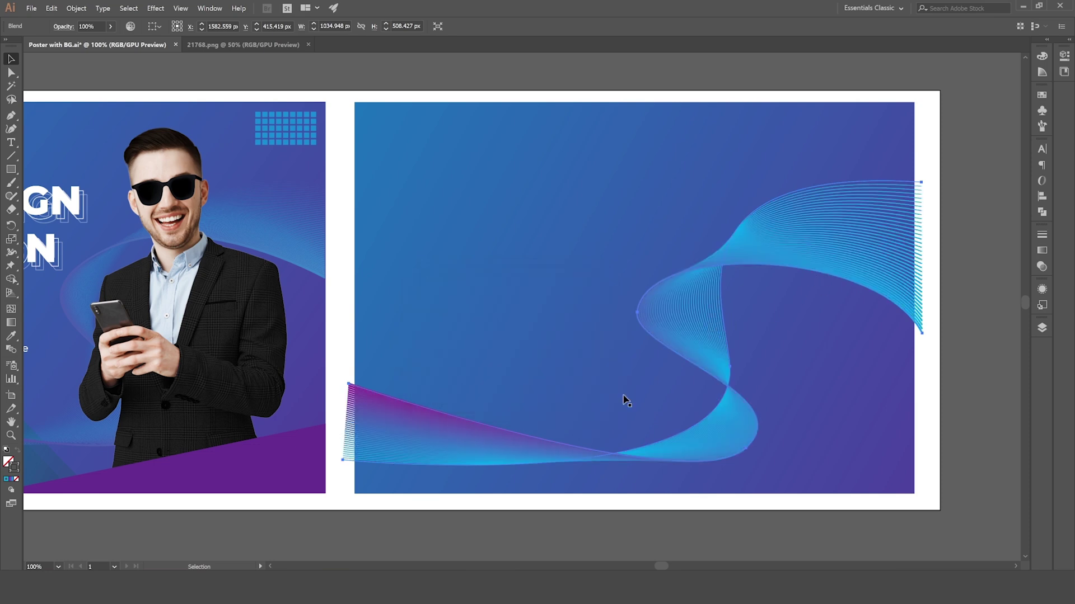
scroll(623, 400, down, 2)
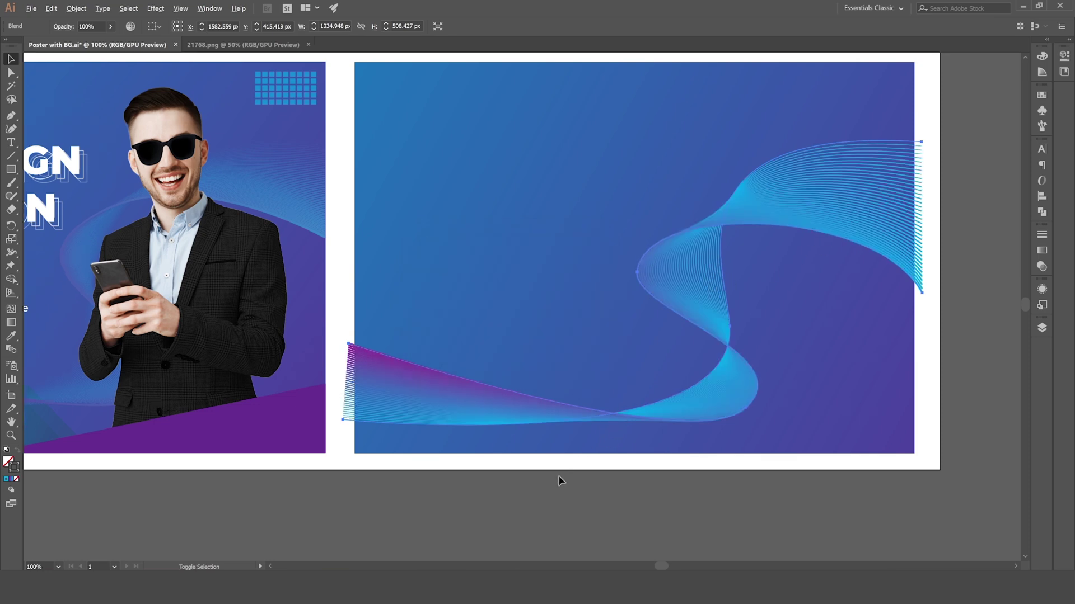
scroll(556, 471, down, 1)
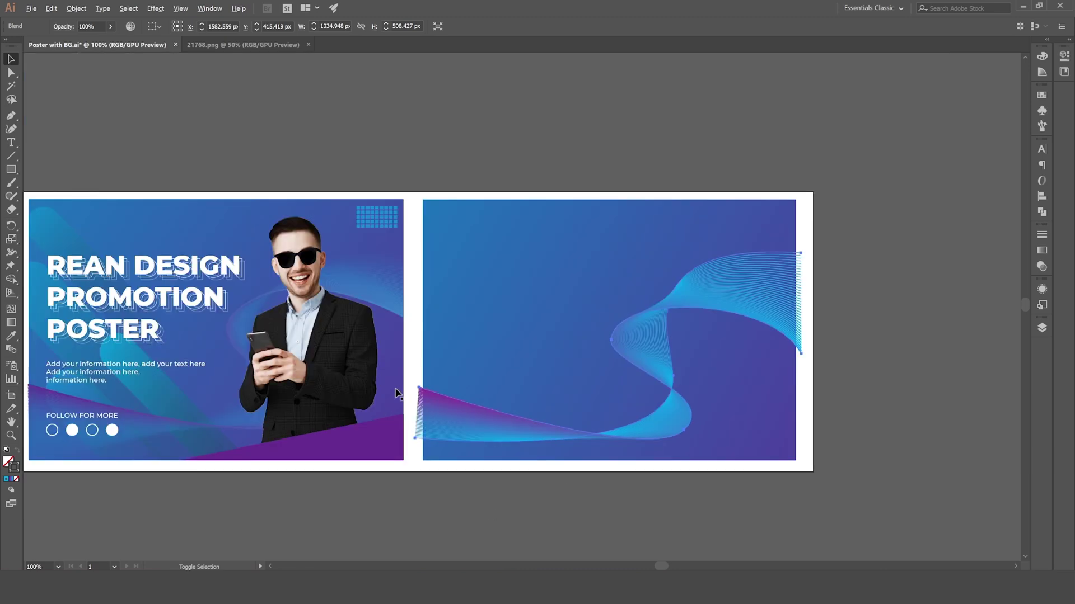
scroll(400, 386, down, 1)
drag(445, 305, 472, 278)
scroll(503, 288, up, 1)
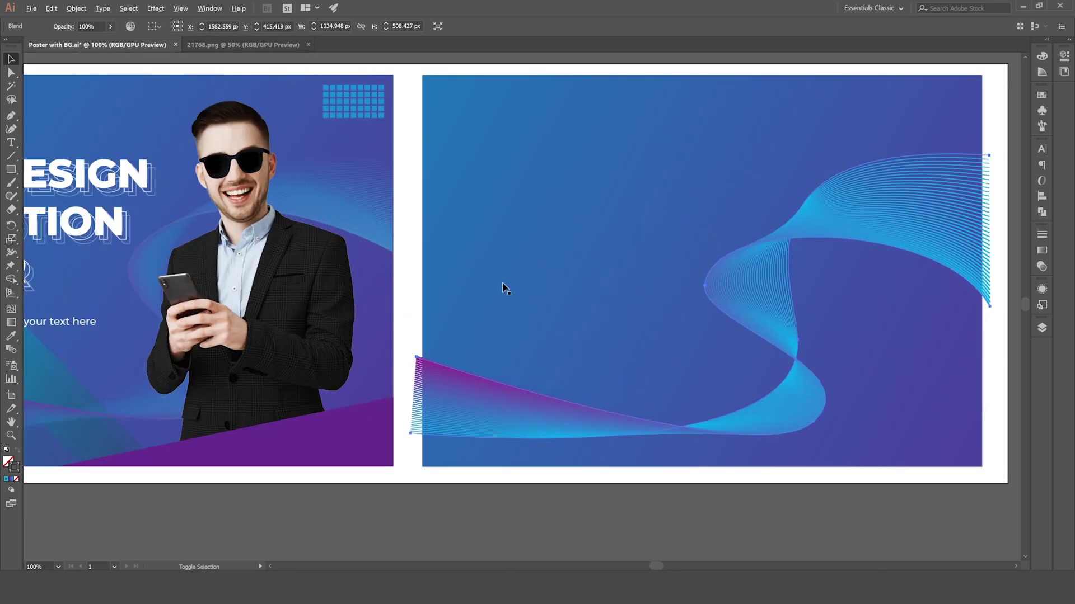
mouse_move(415, 406)
mouse_down()
mouse_move(495, 431)
mouse_move(422, 410)
mouse_up()
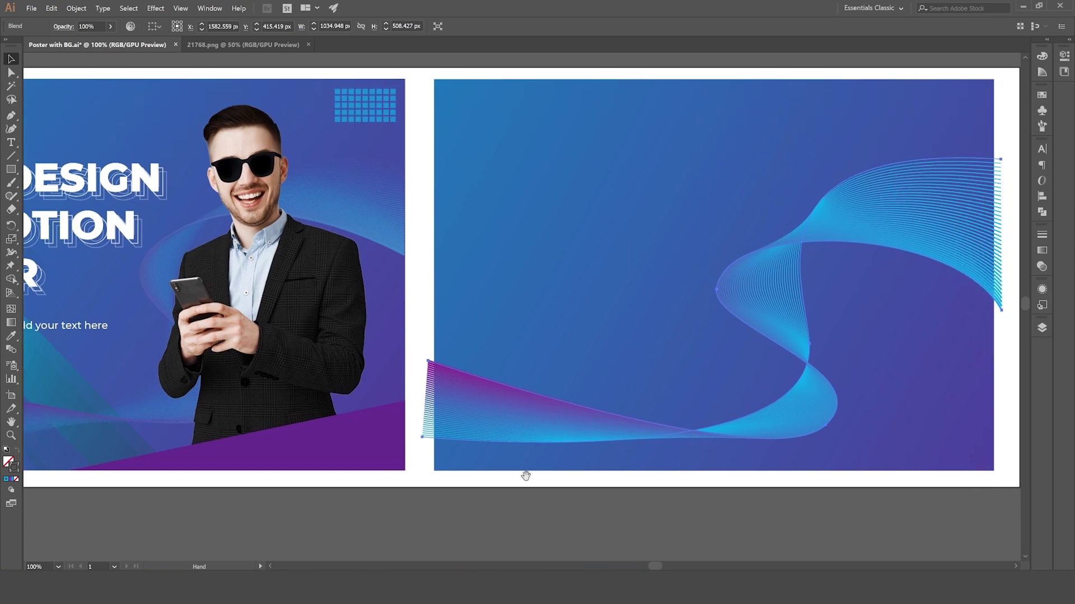
Step: Isolate the blend and give its cyan line a dashed stroke with a 2 pt dash and 2 pt gap
click(556, 544)
double_click(446, 441)
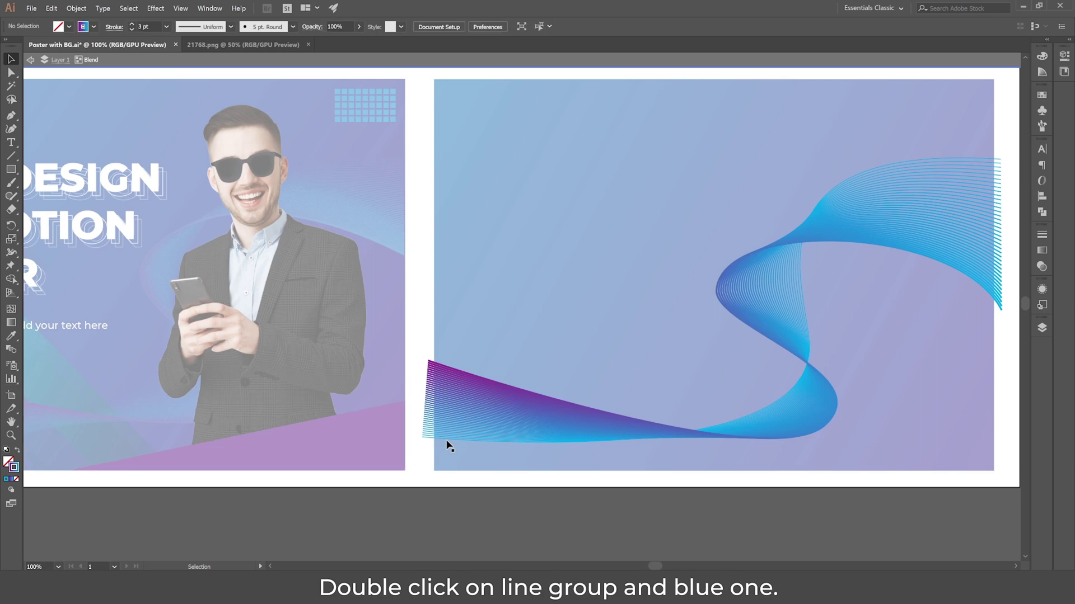
click(446, 439)
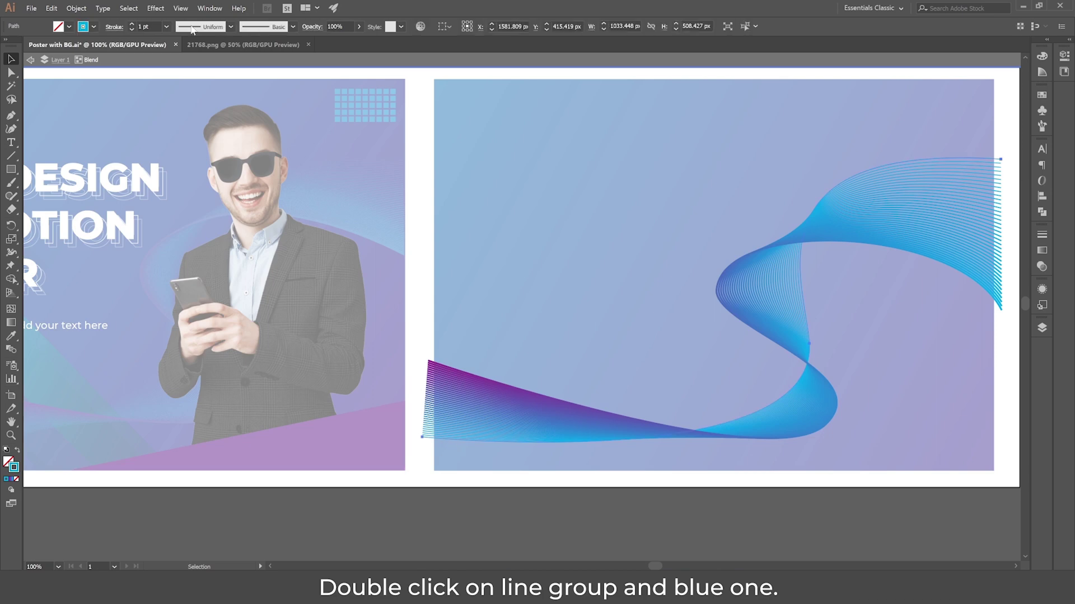
click(110, 27)
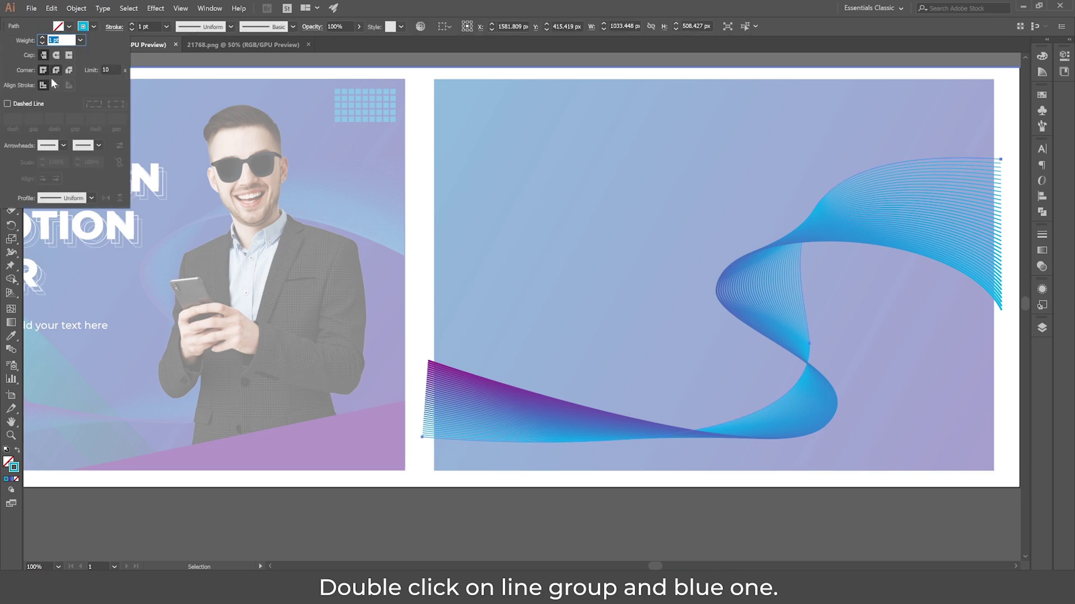
click(15, 105)
text(2)
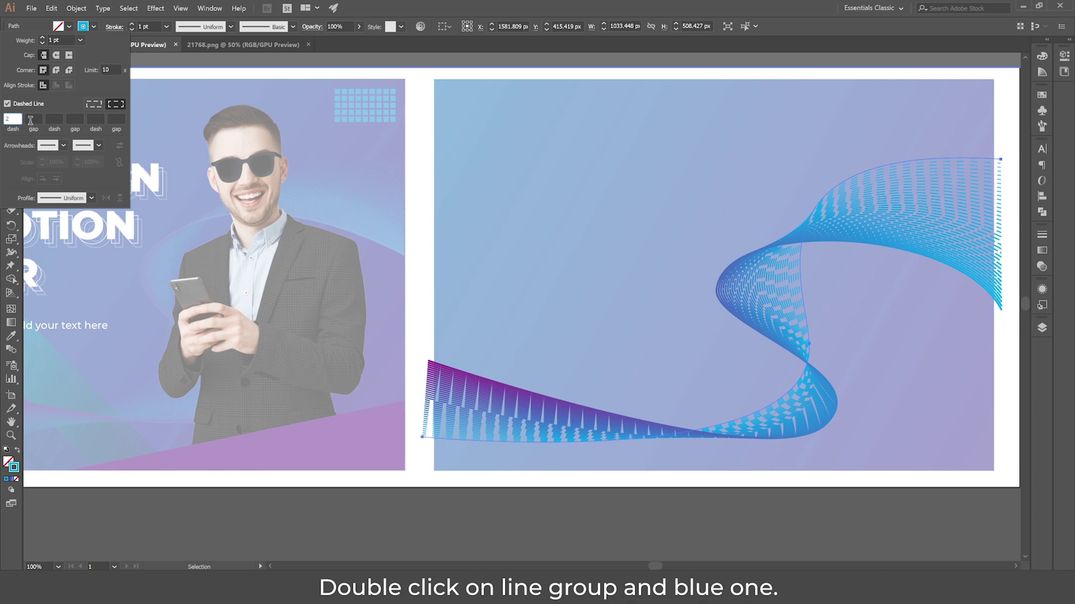
click(33, 117)
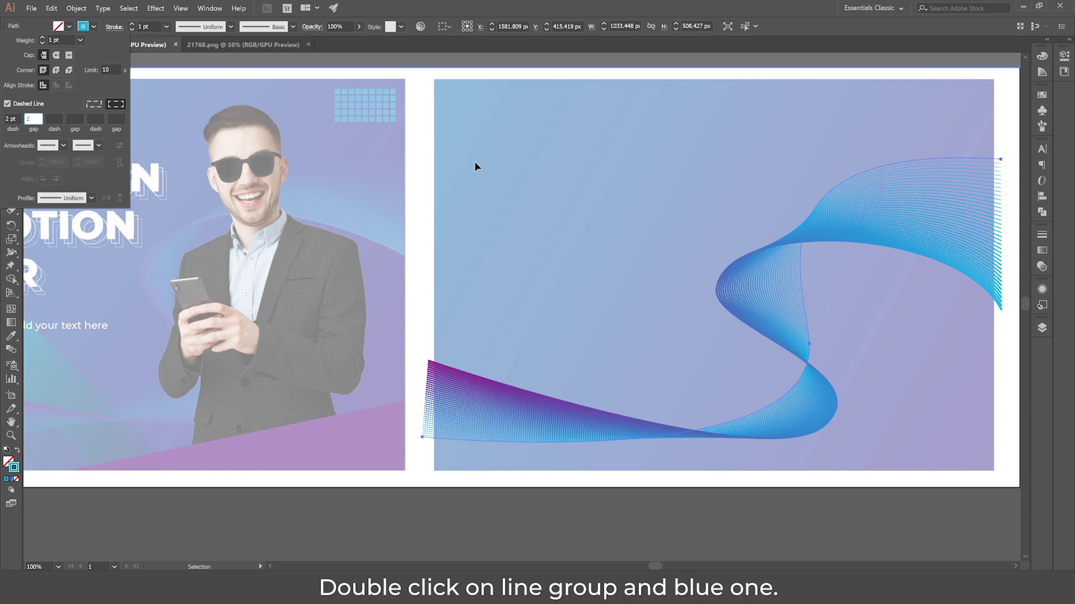
click(508, 158)
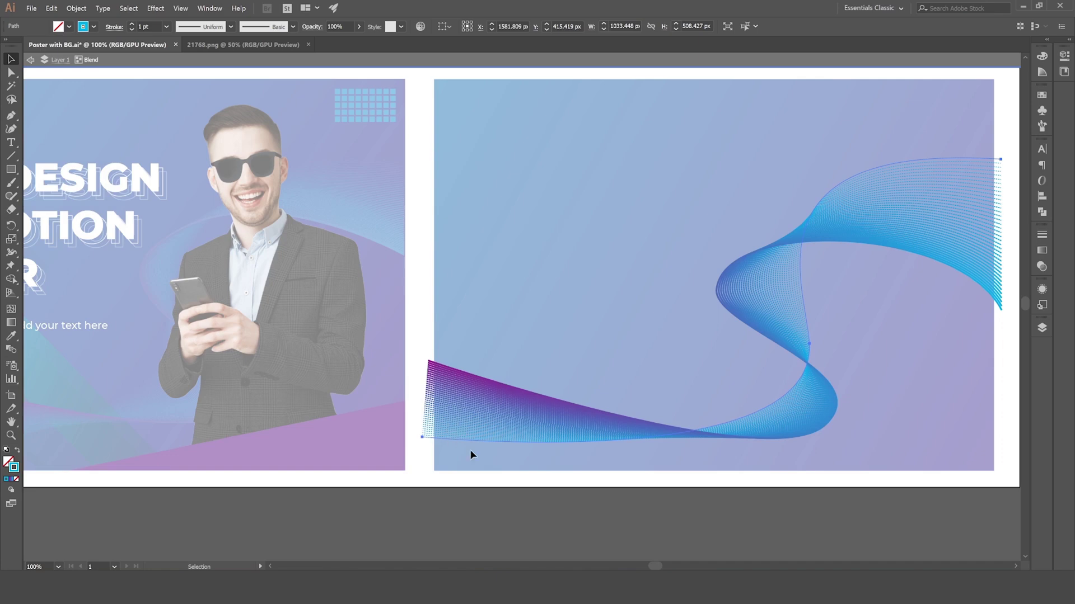
Step: Set the opacity of the blend's cyan line to 0% and exit isolation mode
click(480, 512)
scroll(447, 445, up, 5)
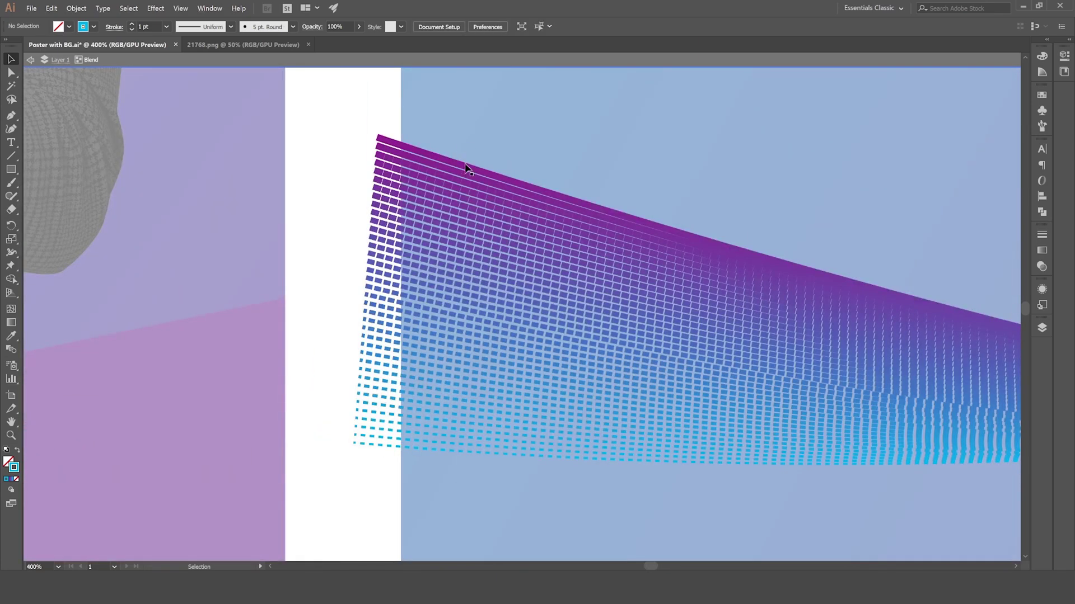
click(432, 450)
scroll(433, 452, down, 3)
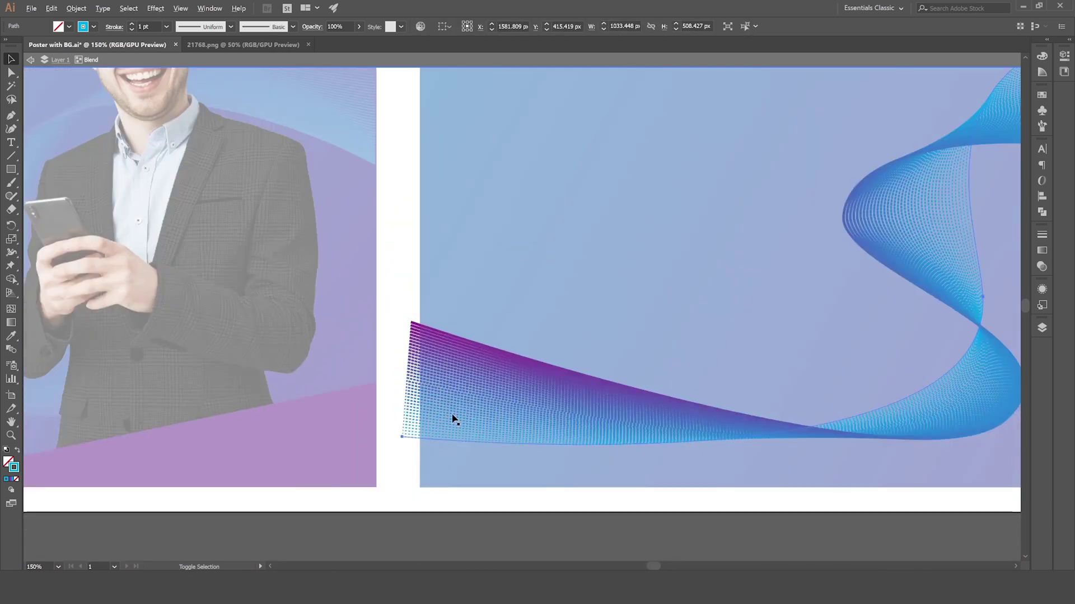
scroll(443, 403, down, 1)
scroll(433, 381, up, 1)
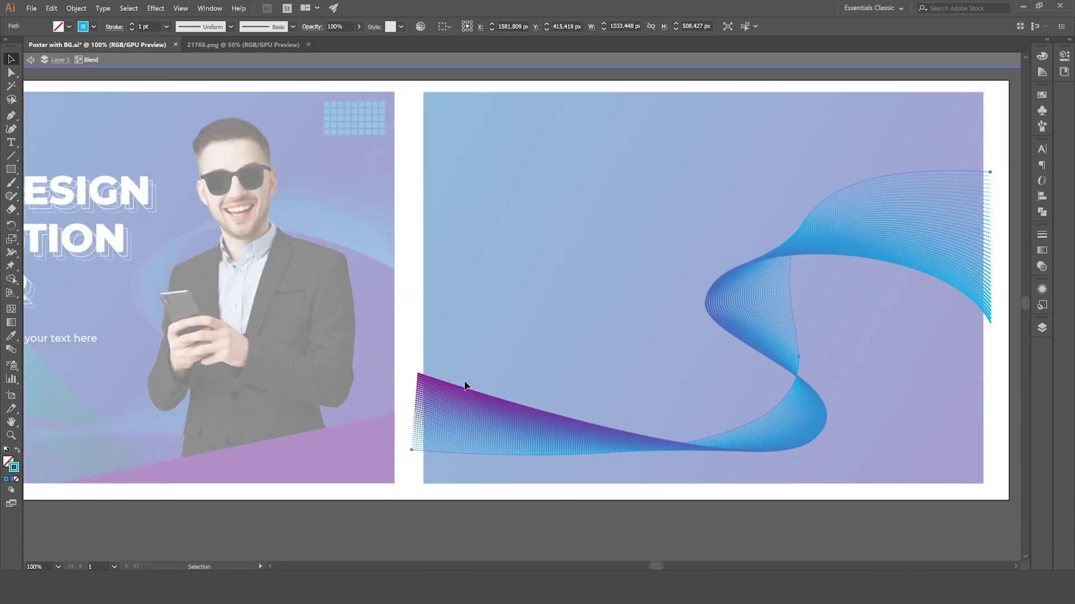
click(358, 24)
click(530, 526)
click(529, 526)
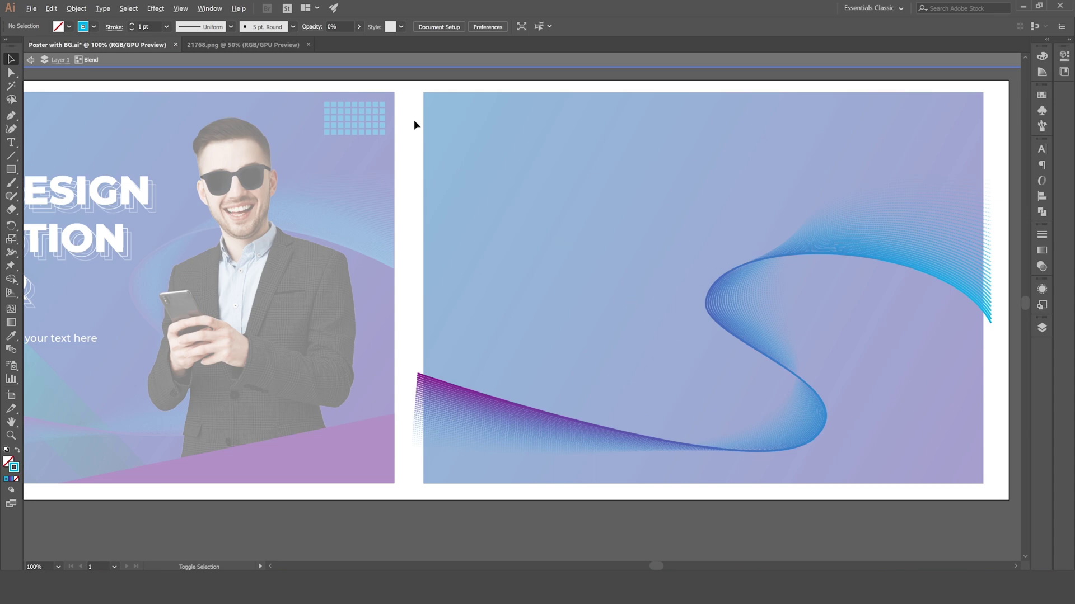
key(ctrl+minus)
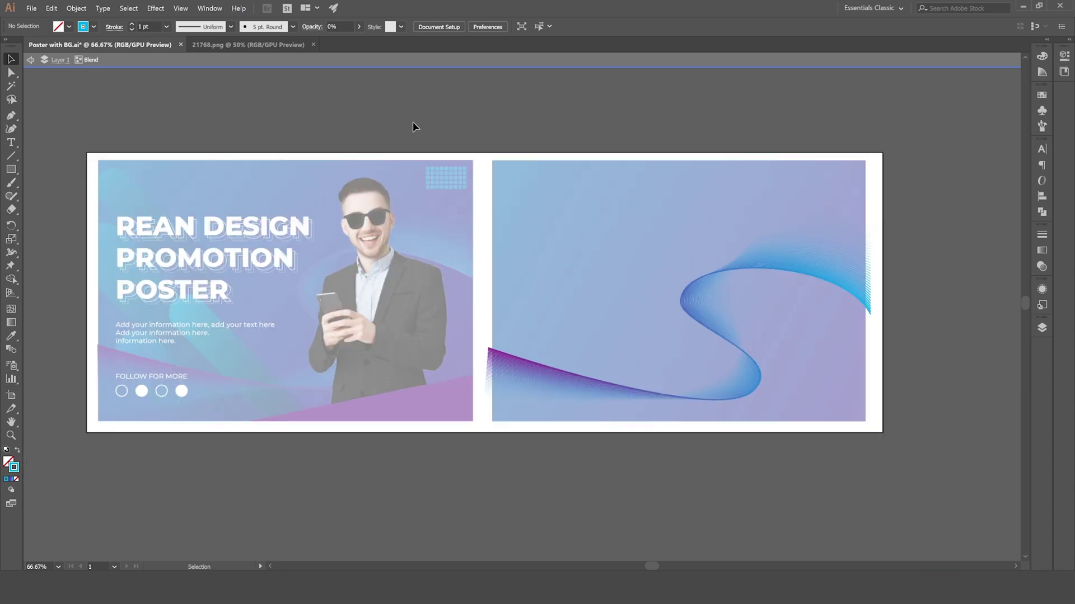
double_click(414, 126)
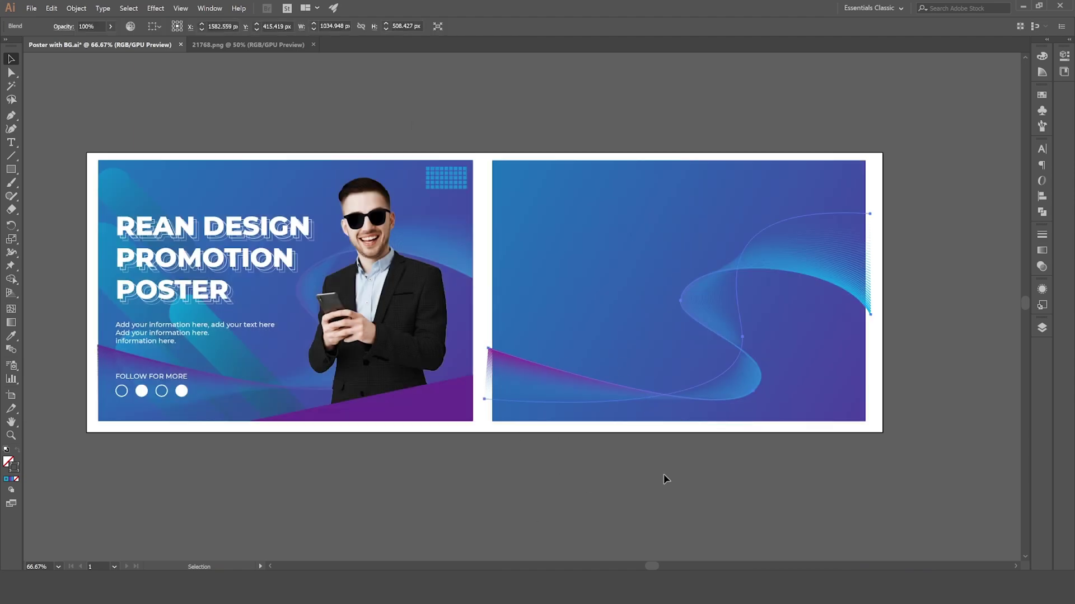
scroll(666, 469, down, 1)
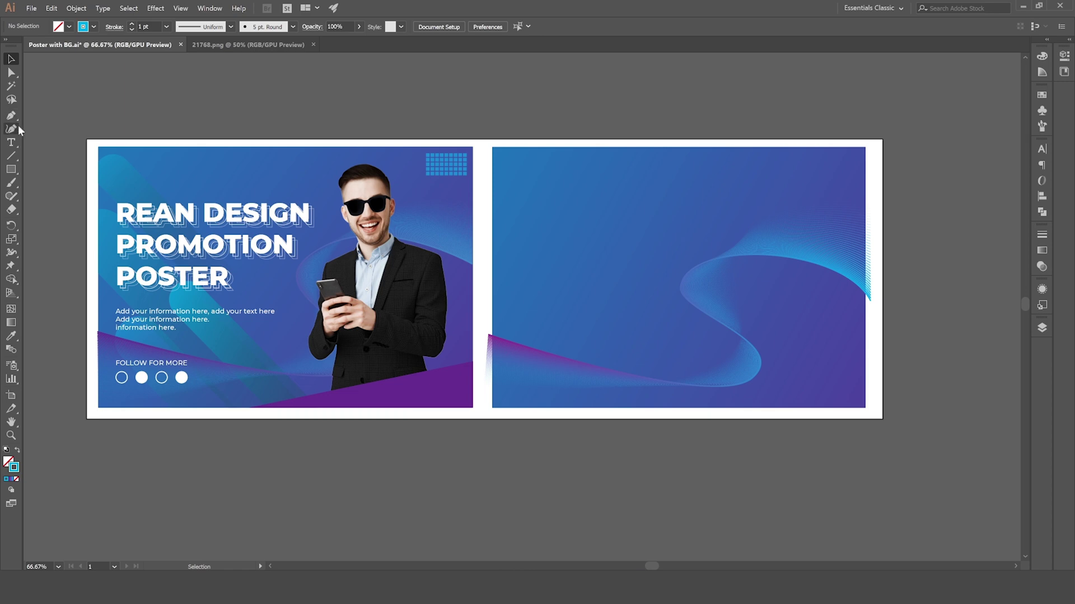
Step: Draw an upright rectangle about 144 by 376 px on the recreated background and remove its stroke
drag(10, 169, 65, 170)
drag(578, 207, 632, 346)
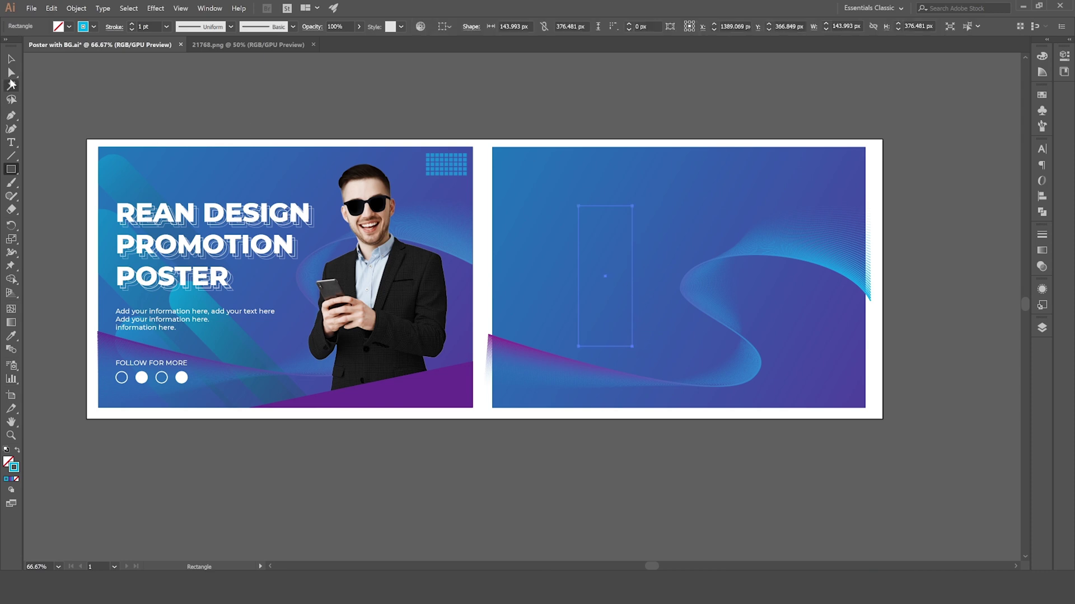
click(94, 27)
click(11, 49)
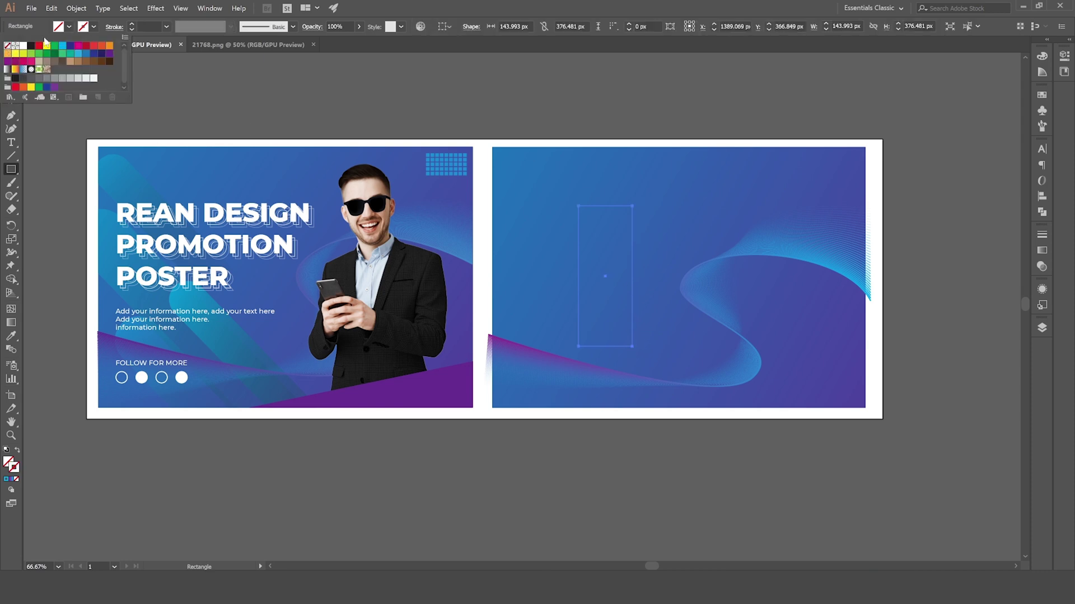
Step: Fill the upright rectangle with the white-to-black linear gradient and run it vertically from its top edge to its bottom edge
click(69, 27)
click(68, 27)
click(7, 69)
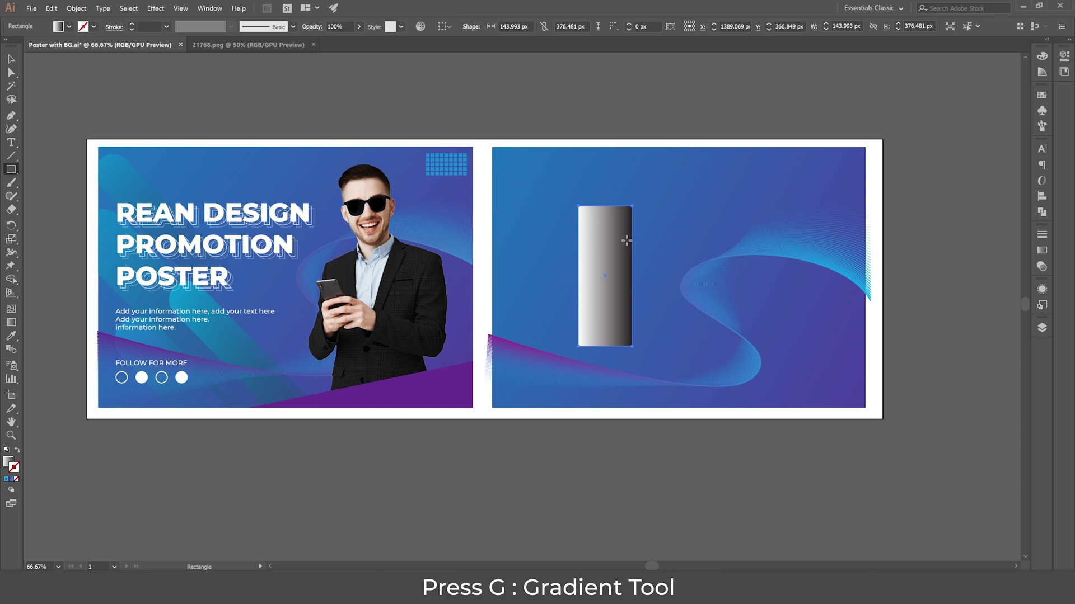
key(g)
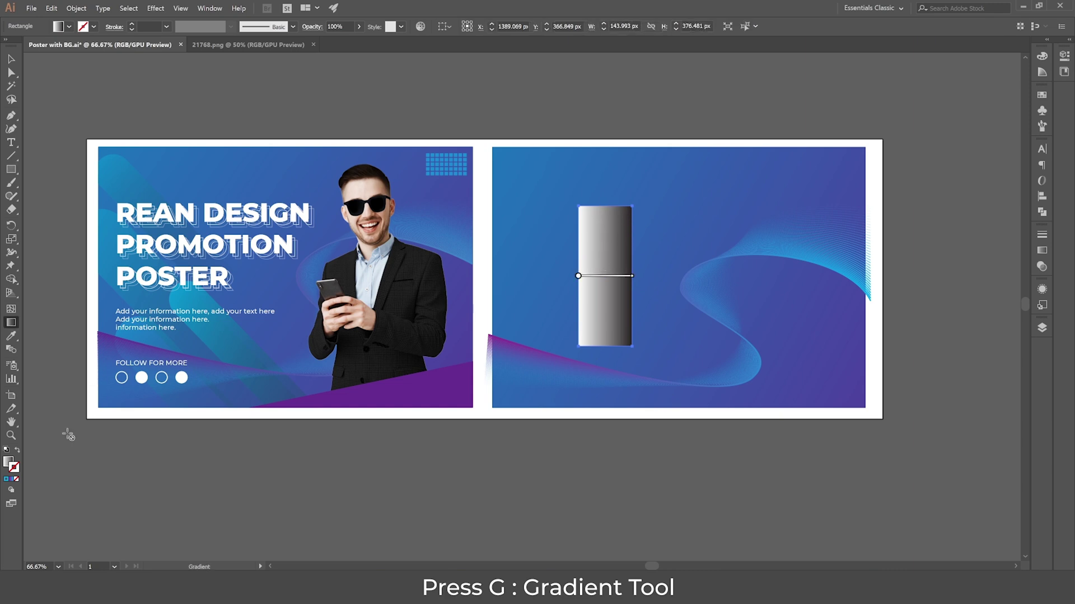
click(8, 462)
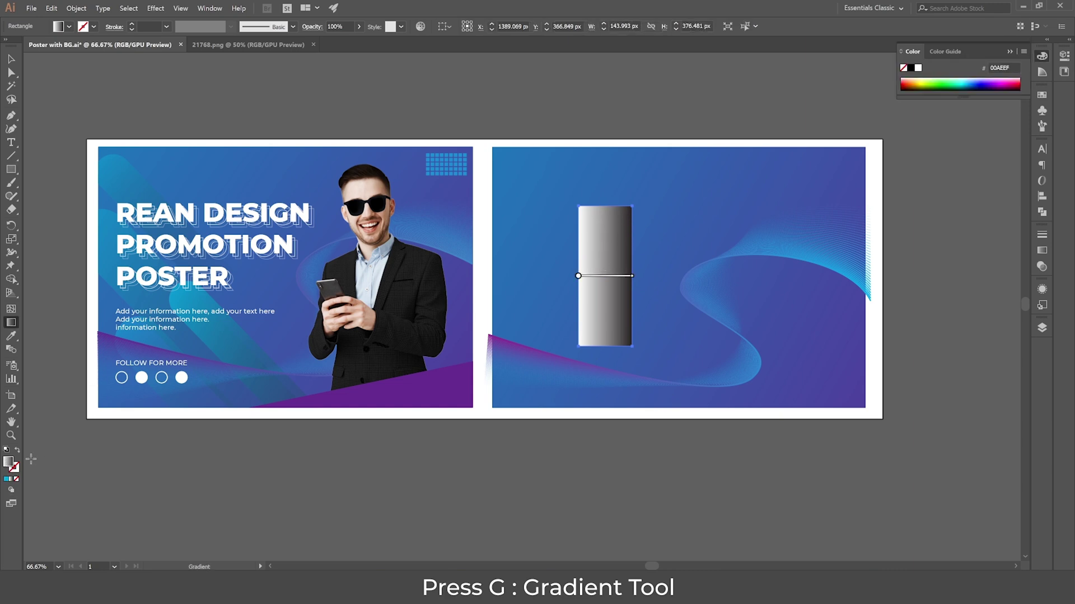
drag(605, 208, 605, 348)
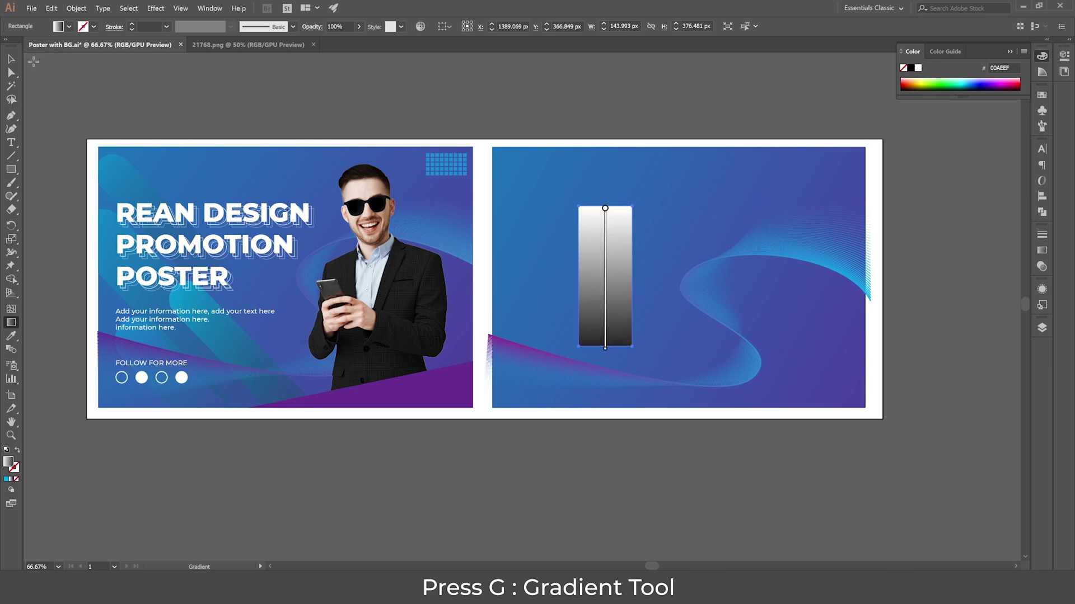
Step: Change the rectangle gradient's white stop to cyan and set the black stop's opacity to 0%
click(11, 59)
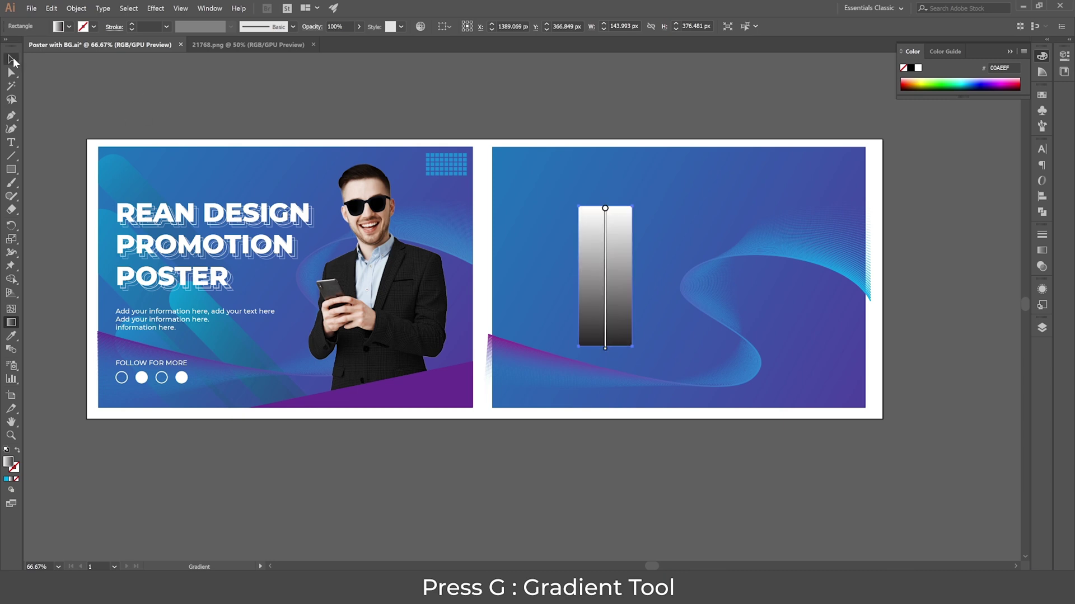
double_click(1043, 252)
click(1043, 254)
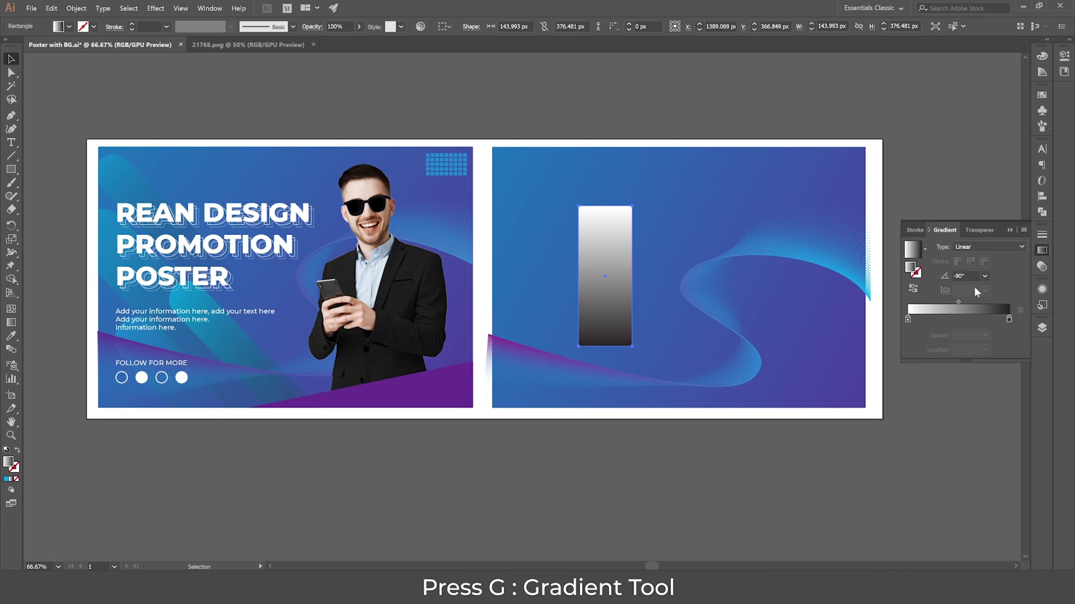
double_click(908, 319)
click(918, 354)
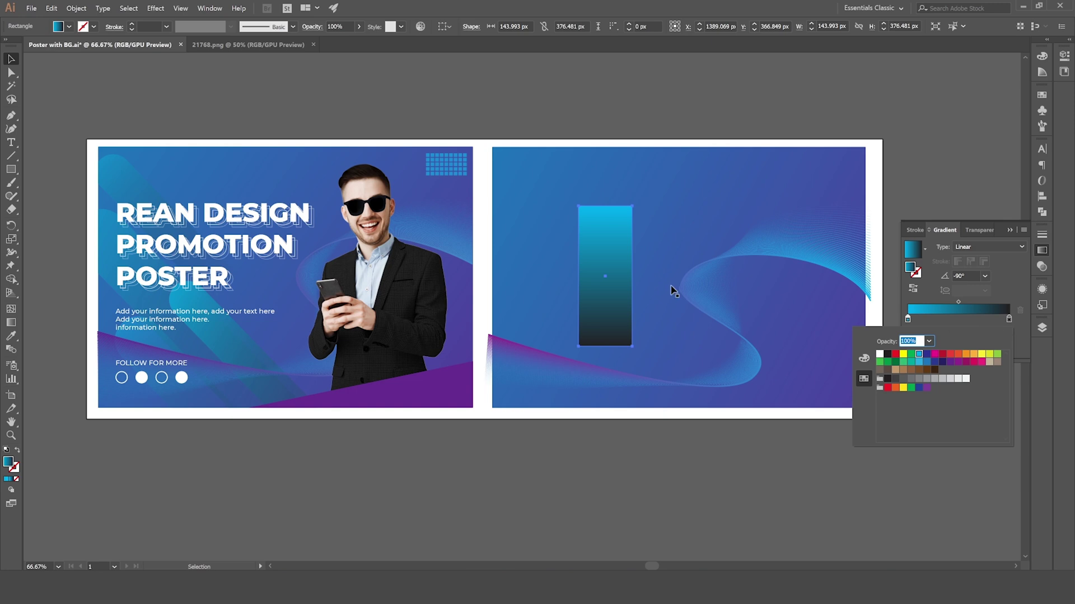
click(1008, 319)
double_click(1009, 319)
click(929, 341)
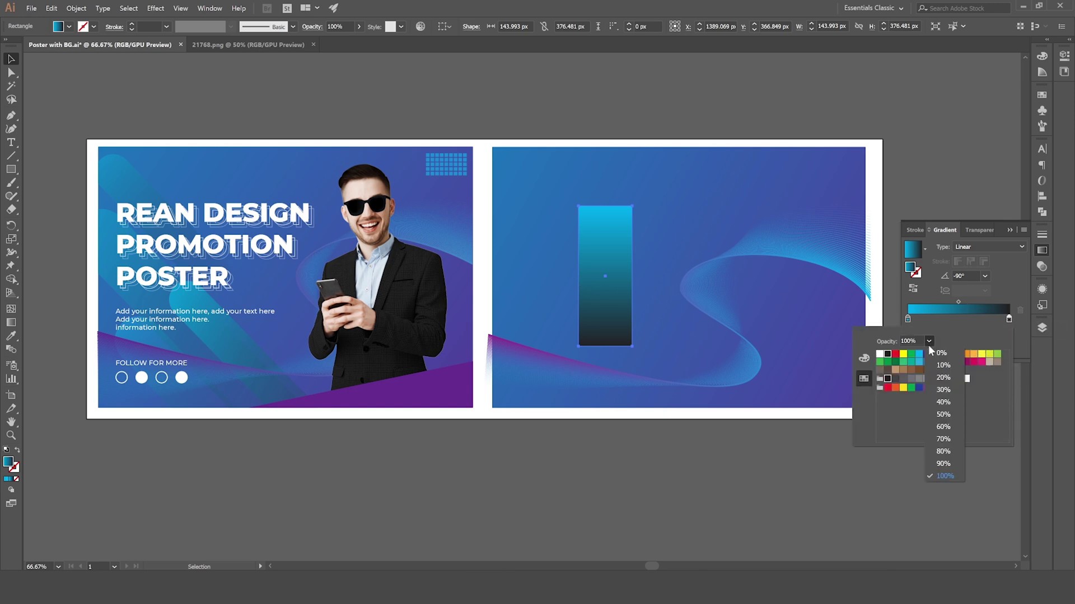
click(945, 355)
click(619, 251)
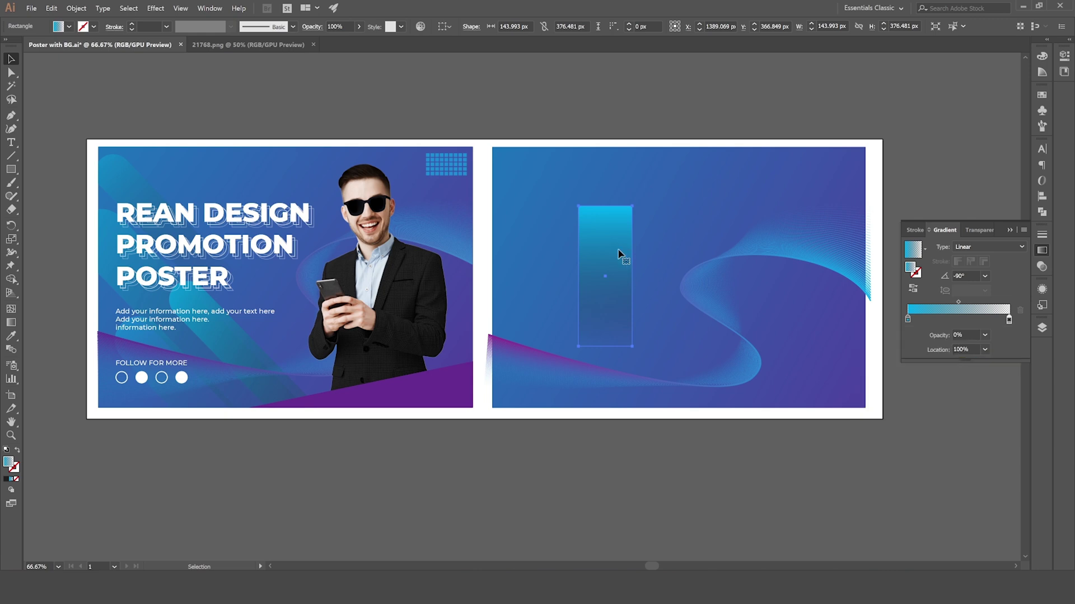
Step: Round the rectangle's two upper corners fully into a semicircular end
key(g)
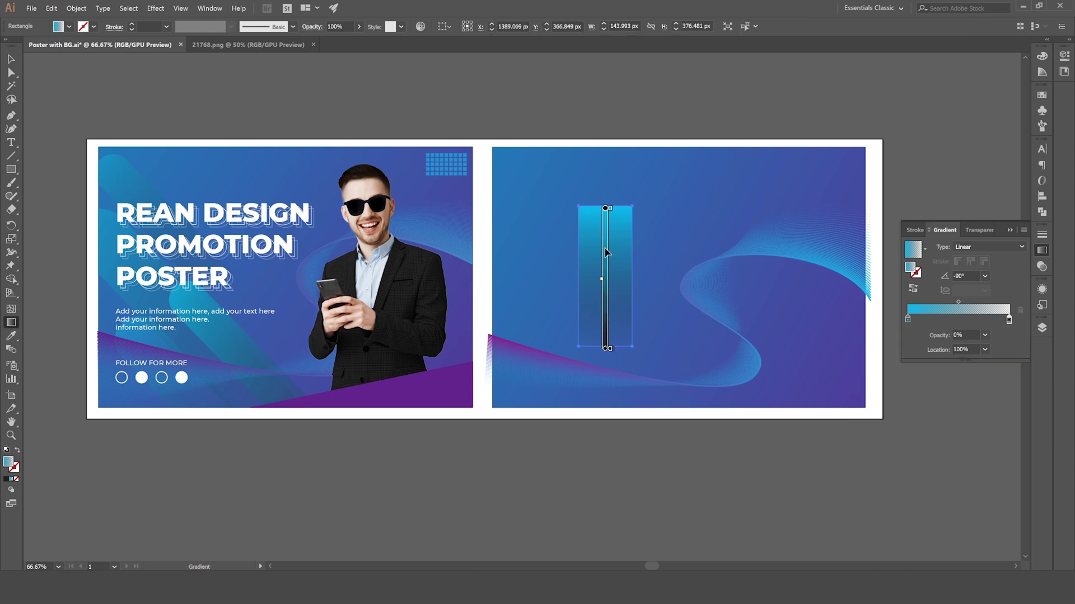
click(11, 73)
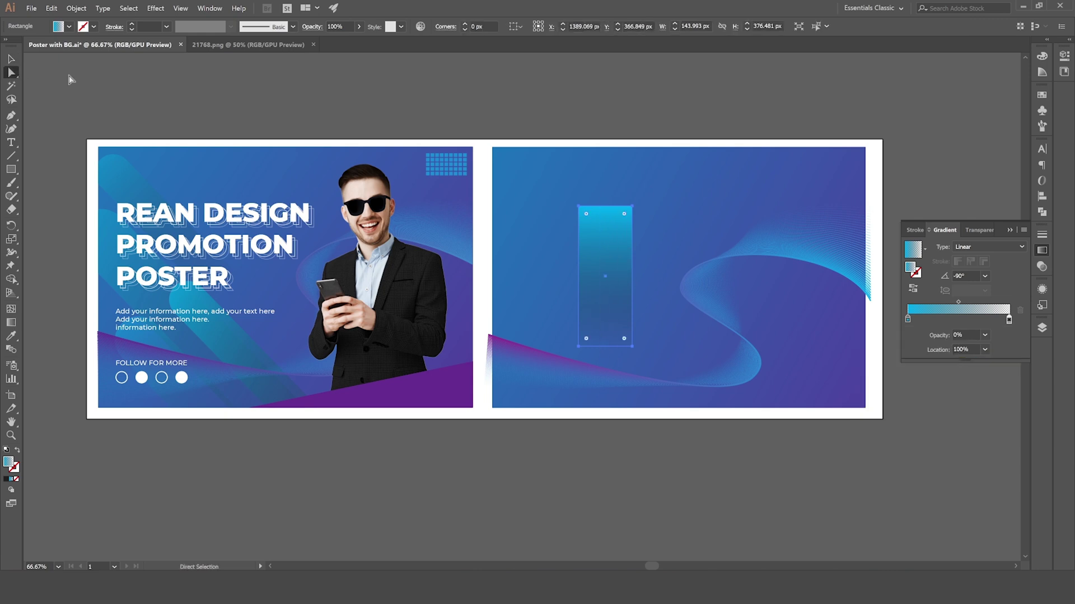
click(588, 219)
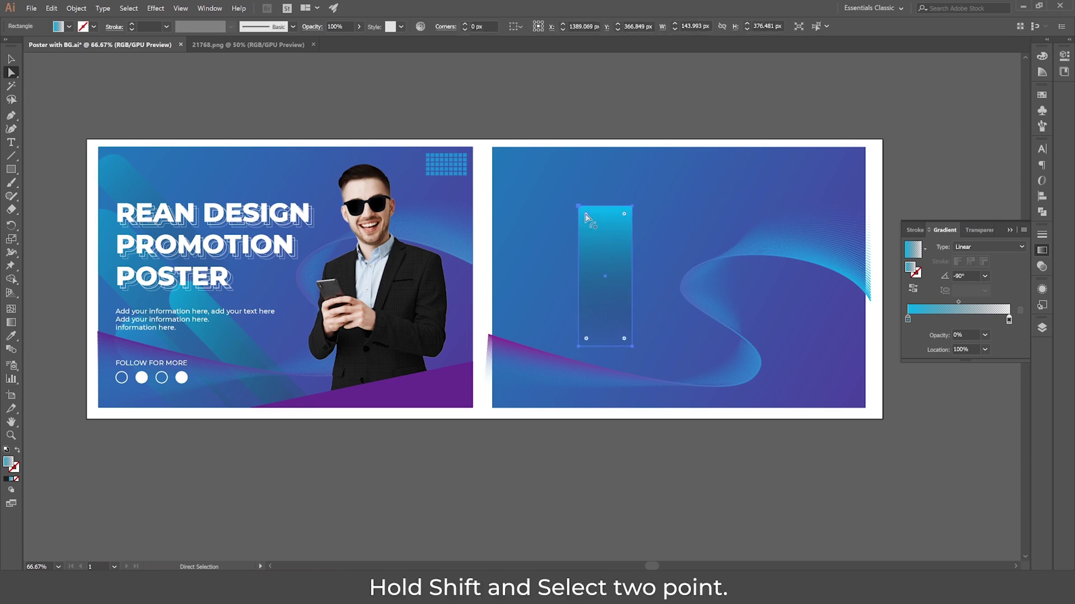
drag(625, 217, 596, 309)
click(12, 58)
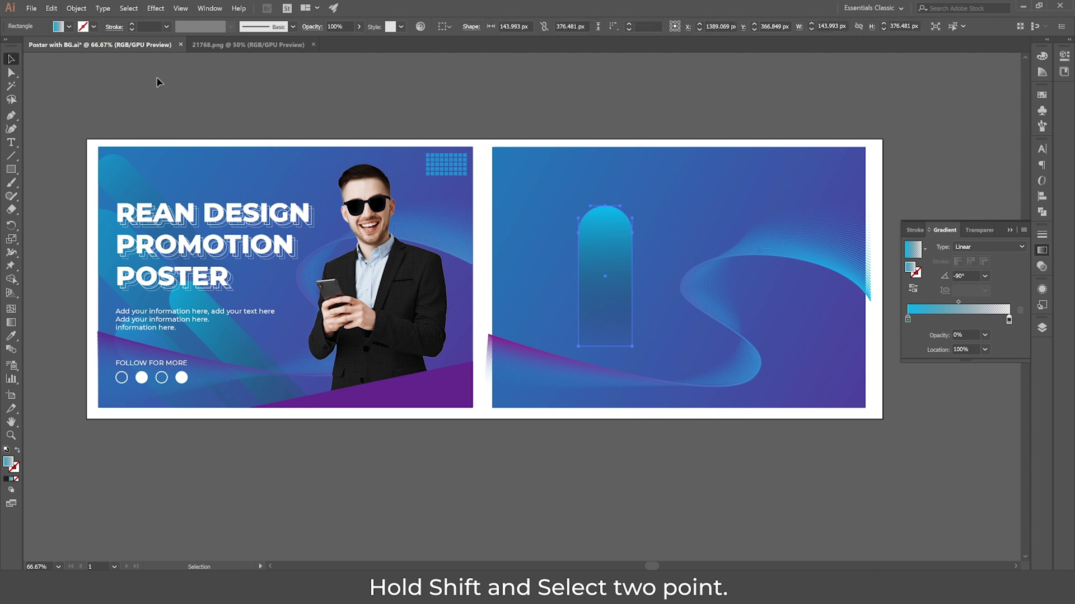
Step: Move the rounded shape slightly up and redraw its gradient vertically from the rounded end to the bottom edge
click(490, 300)
click(598, 253)
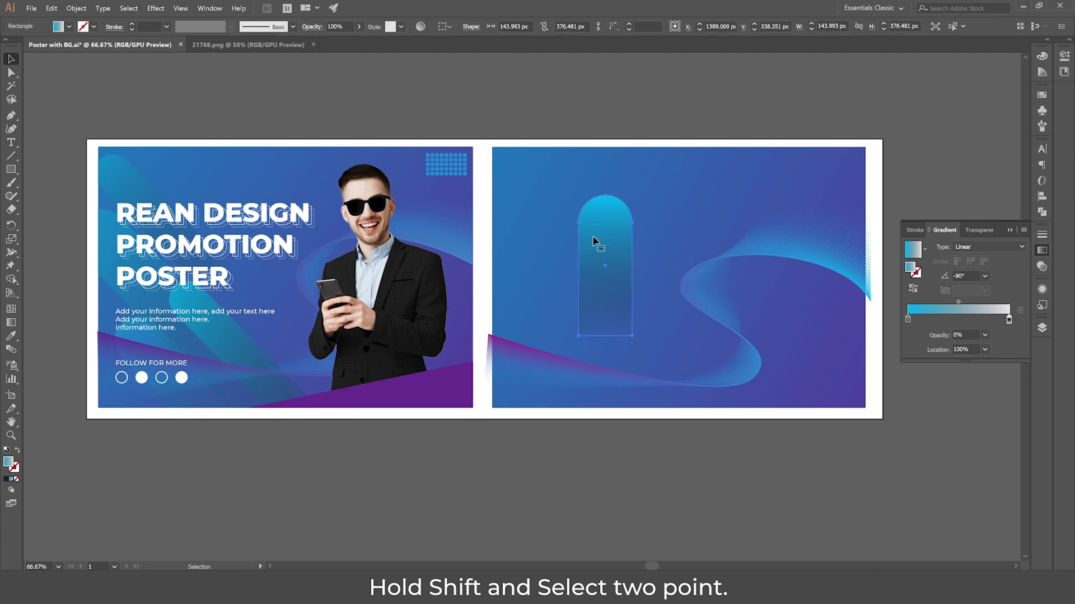
key(g)
mouse_move(606, 323)
mouse_down()
mouse_move(606, 292)
mouse_move(605, 327)
mouse_move(606, 293)
mouse_move(606, 309)
mouse_up()
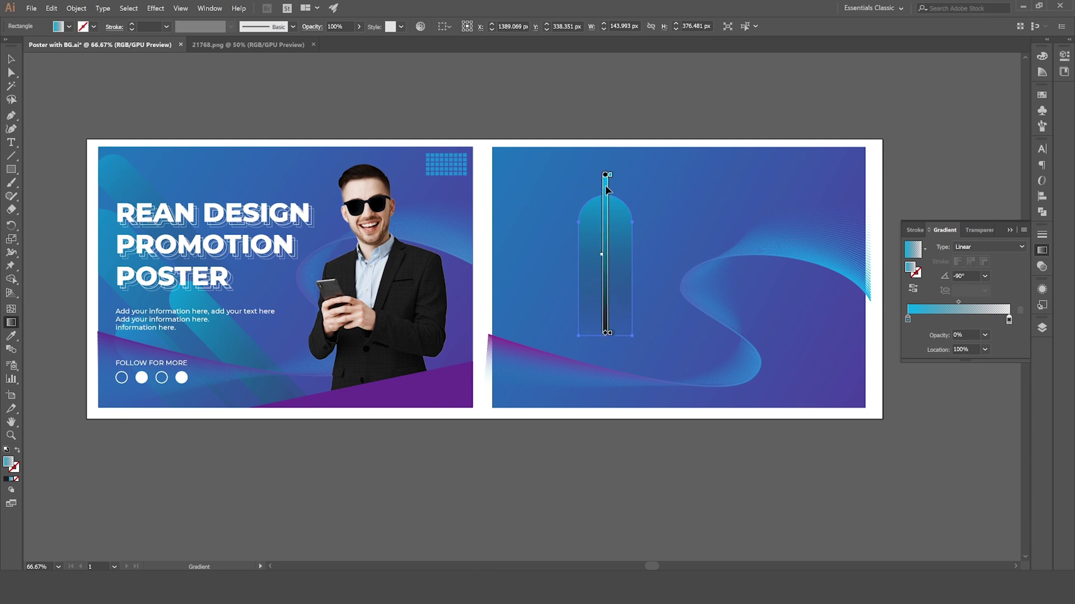
mouse_move(606, 192)
mouse_down()
mouse_move(606, 348)
mouse_move(606, 331)
mouse_up()
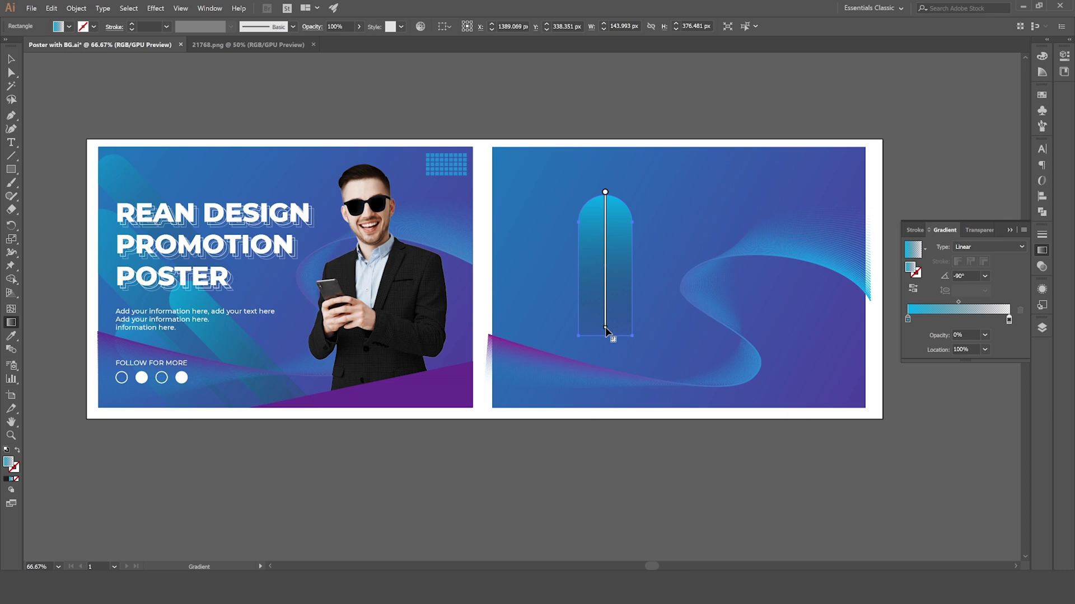
Step: Extend the shape's two bottom anchor points straight down, making it about 642 px tall
click(11, 73)
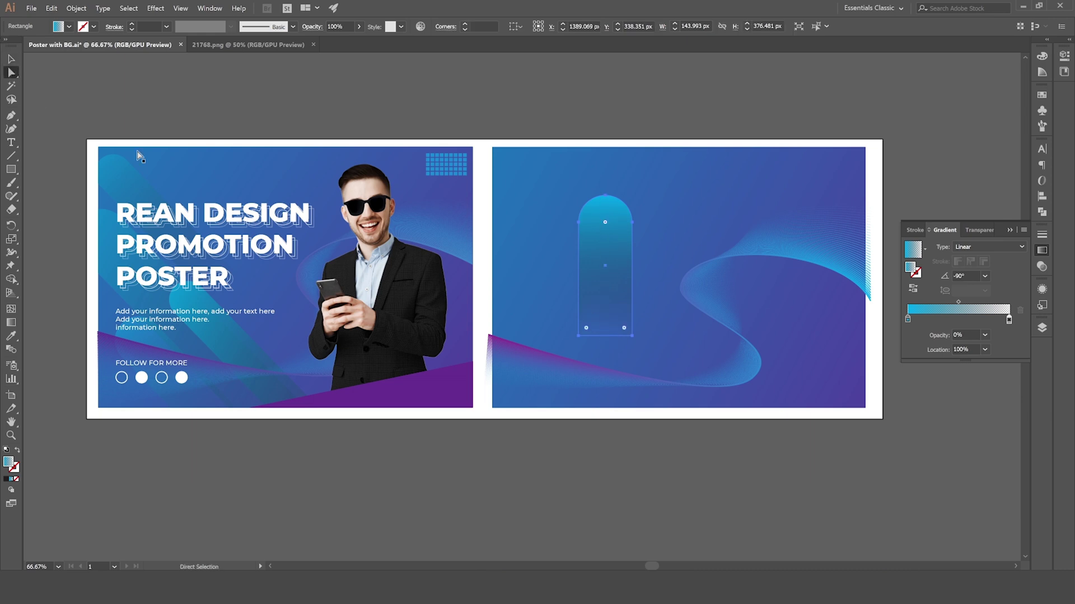
click(579, 339)
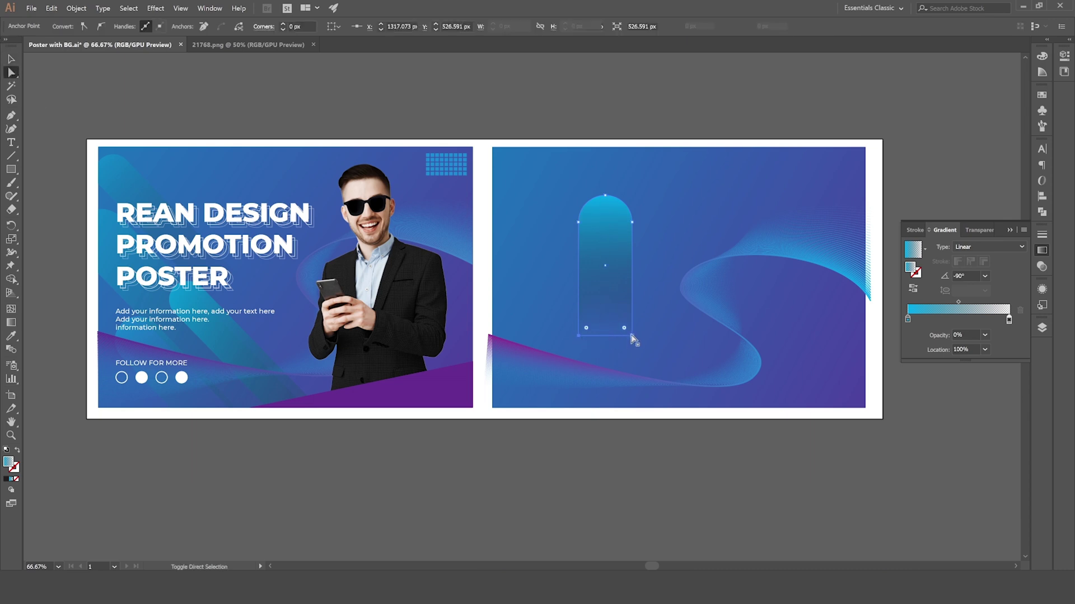
drag(632, 337, 626, 434)
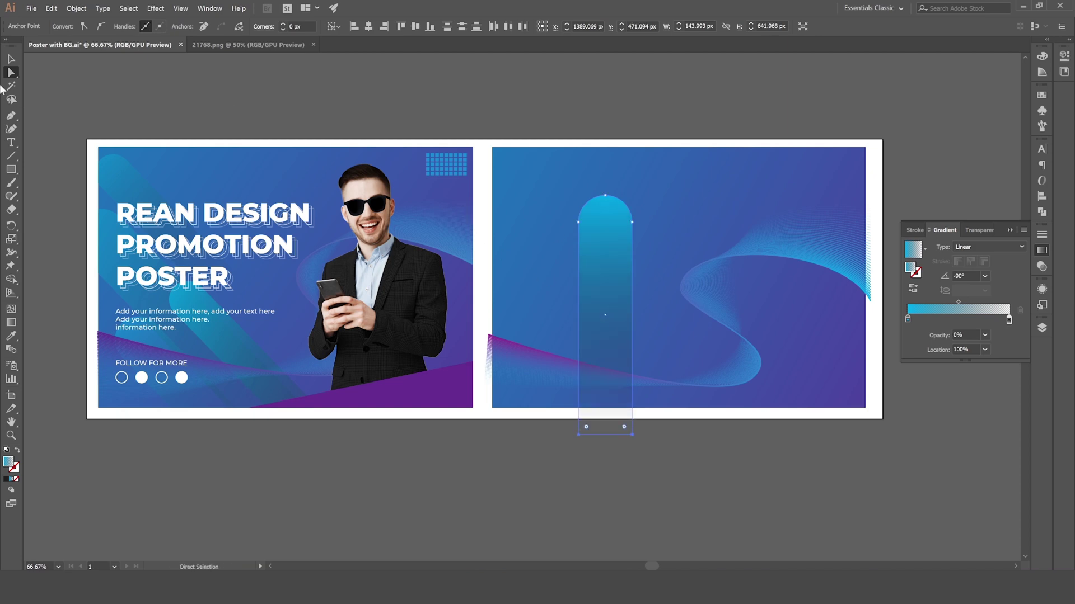
click(10, 58)
click(326, 109)
scroll(714, 244, down, 1)
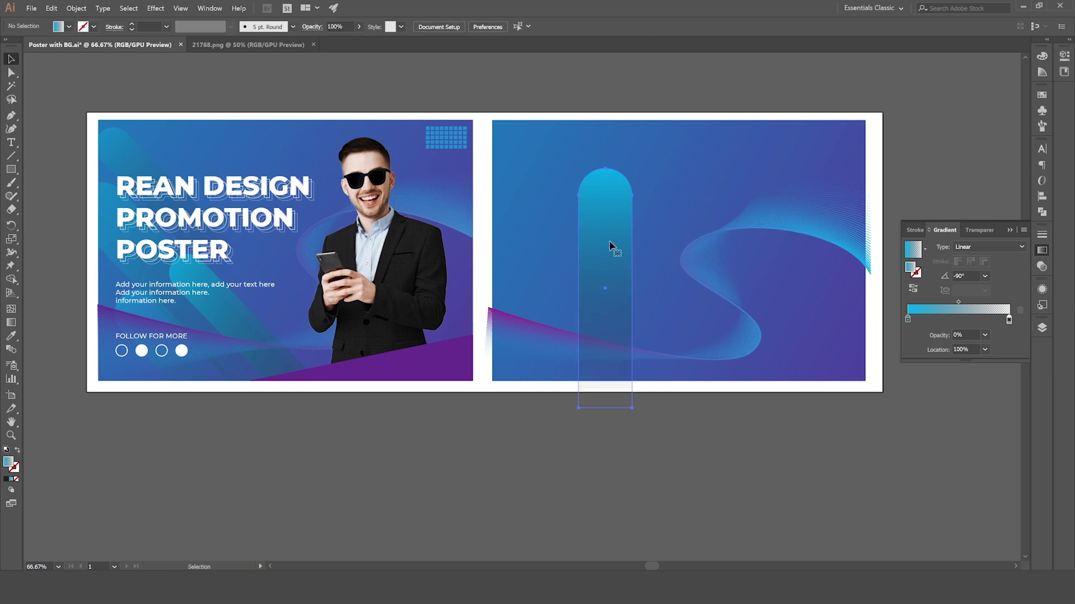
Step: Move the long shape up and to the right, and rotate it counterclockwise into a diagonal with its rounded end at the upper left
drag(610, 246, 641, 221)
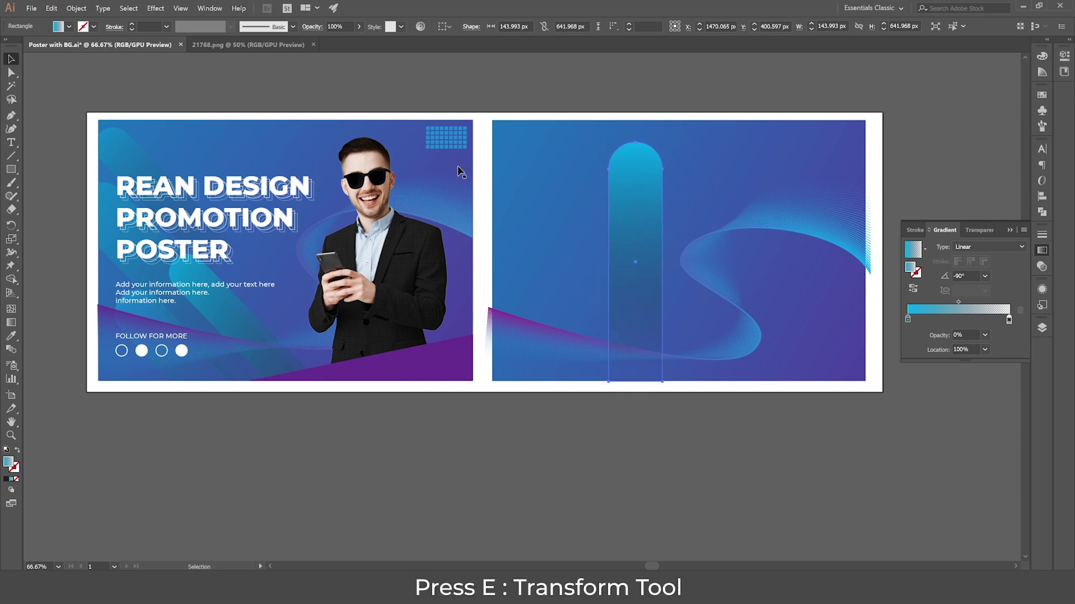
key(e)
drag(675, 131, 560, 129)
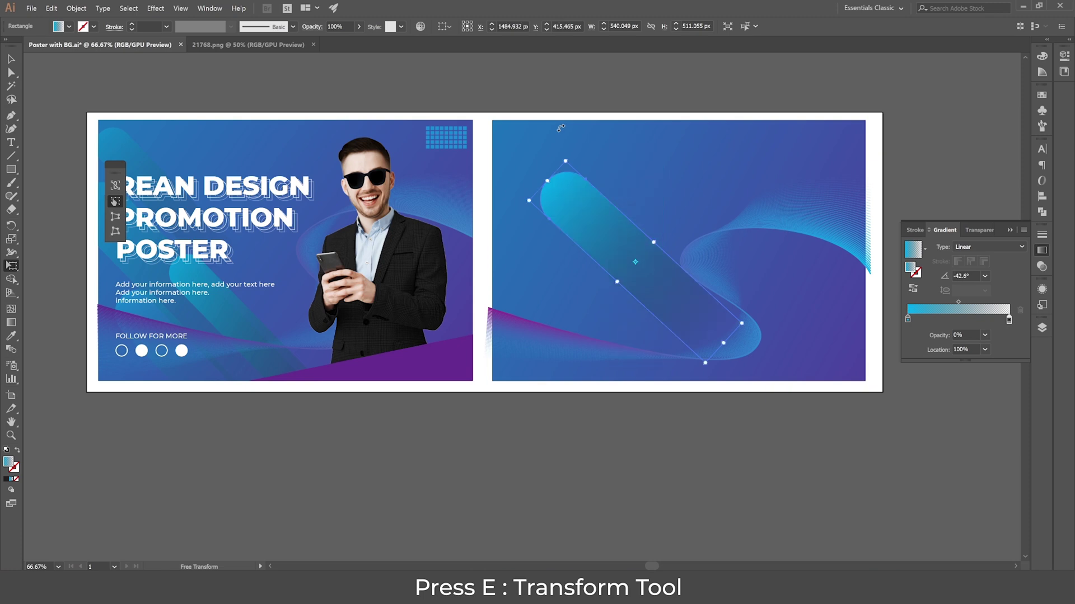
click(10, 59)
click(247, 81)
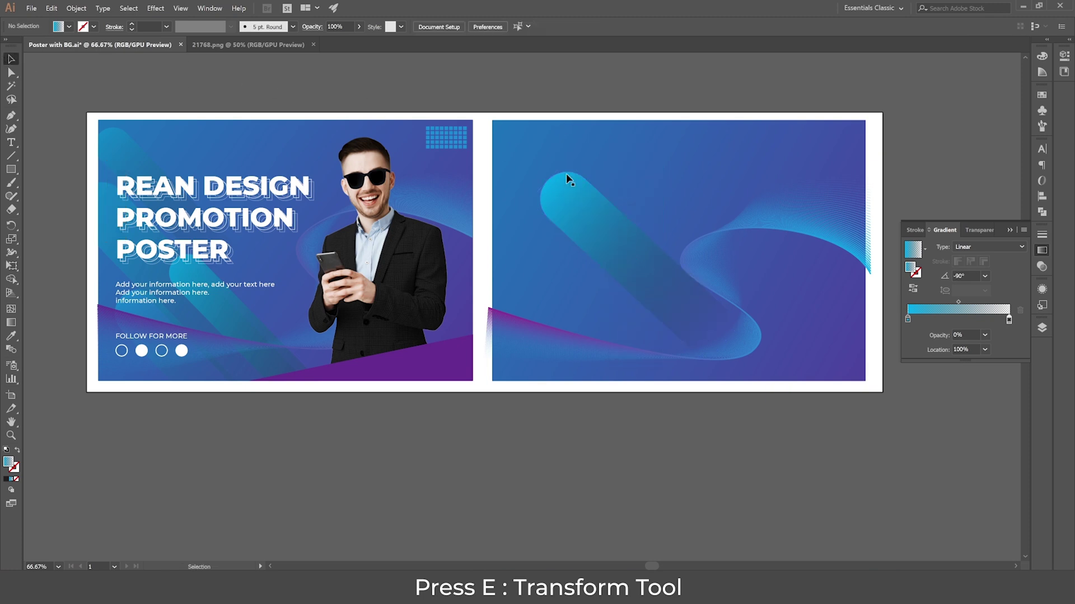
Step: Duplicate the diagonal shape below the original and scale the copy down to about 368 by 348 px
drag(587, 224, 602, 291)
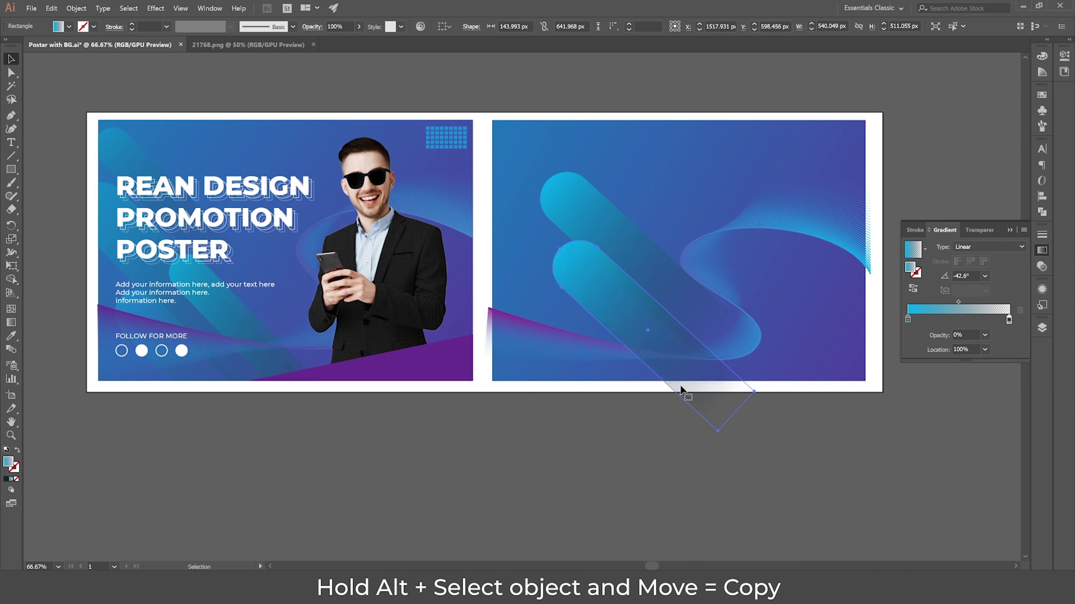
key(e)
drag(707, 398, 674, 365)
Step: Redraw the smaller copy's gradient diagonally, starting beyond its rounded upper end and finishing near its lower end
key(g)
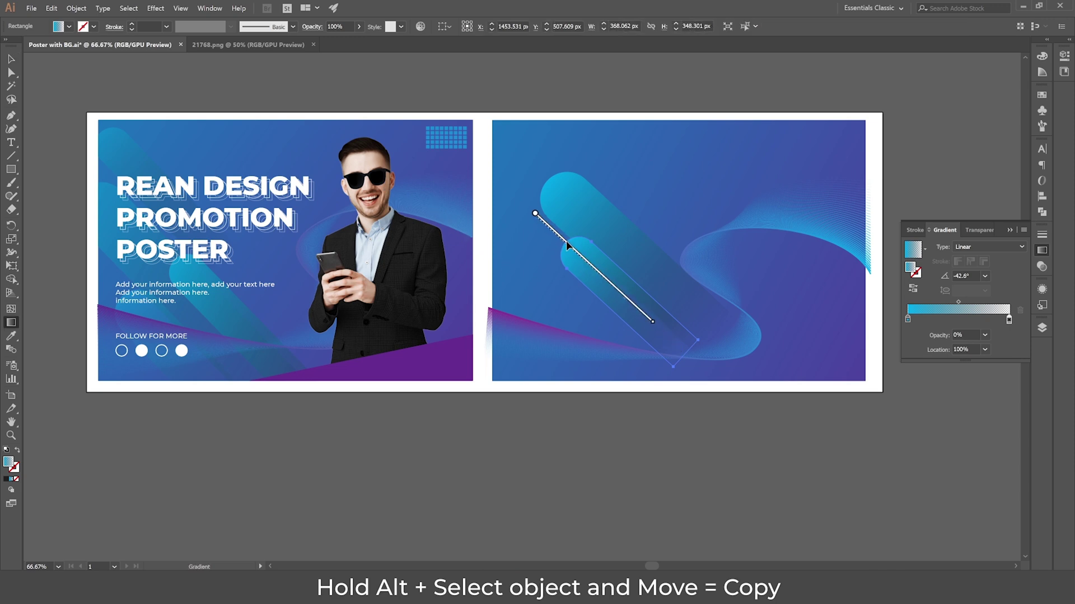
drag(532, 214, 687, 352)
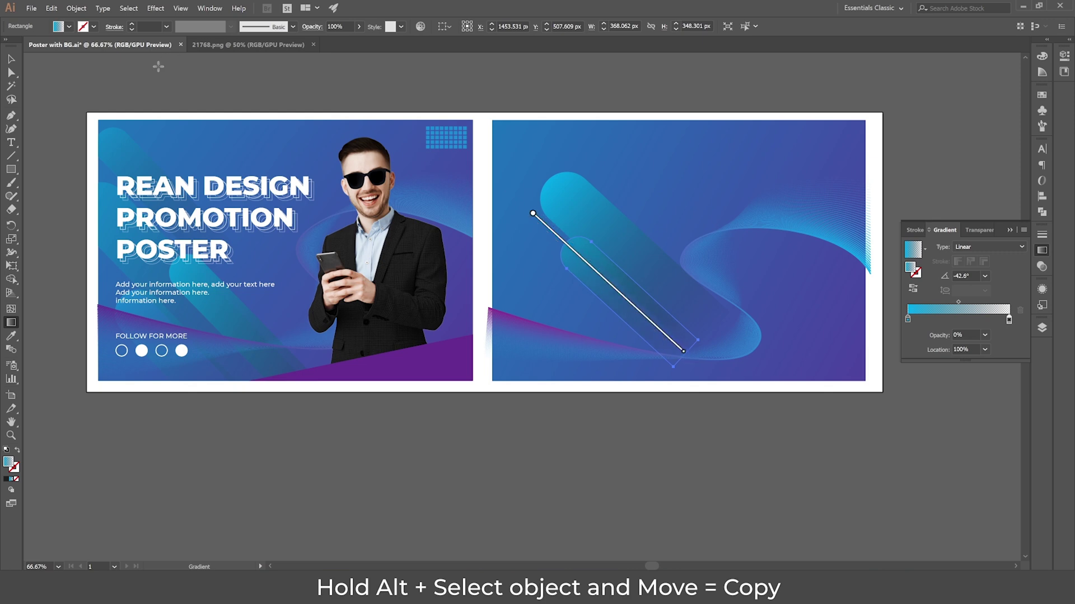
Step: Duplicate the large diagonal rounded shape to its right and scale the copy down to about 419 by 396 px
click(11, 59)
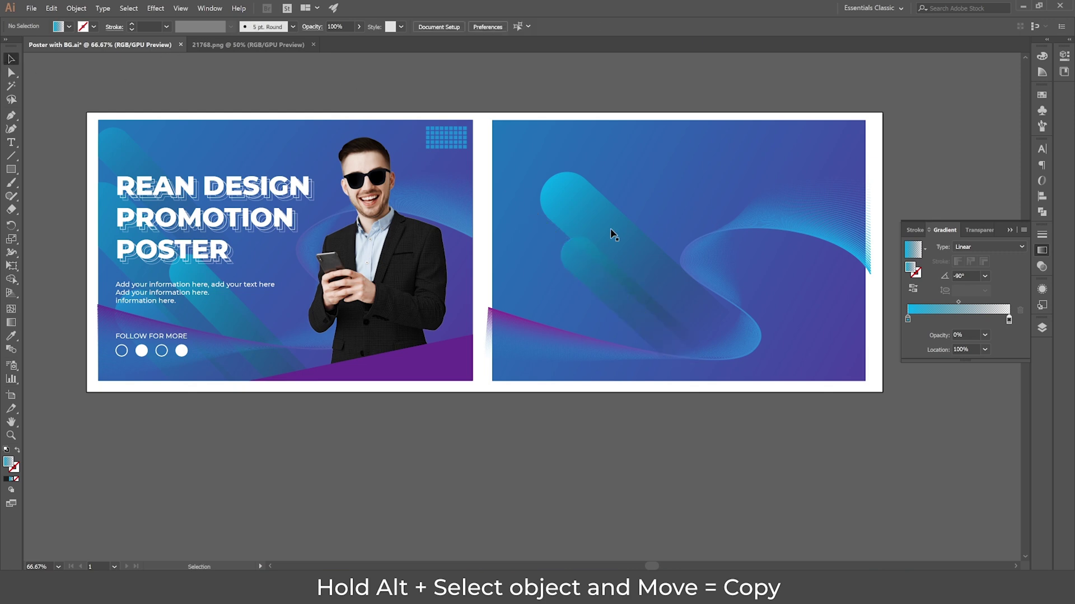
drag(614, 233, 679, 228)
key(e)
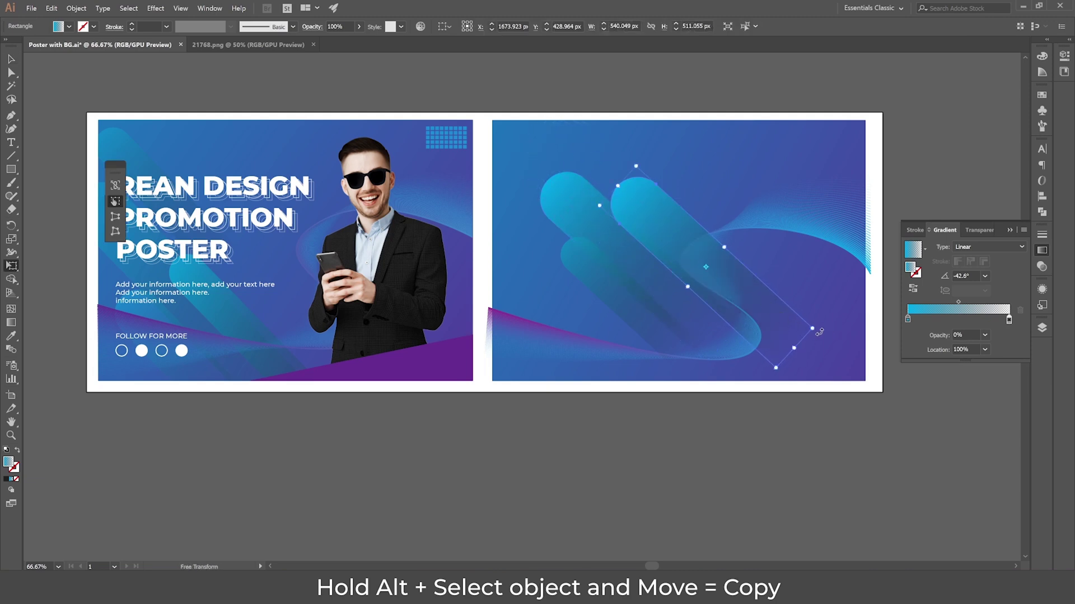
drag(814, 328, 767, 295)
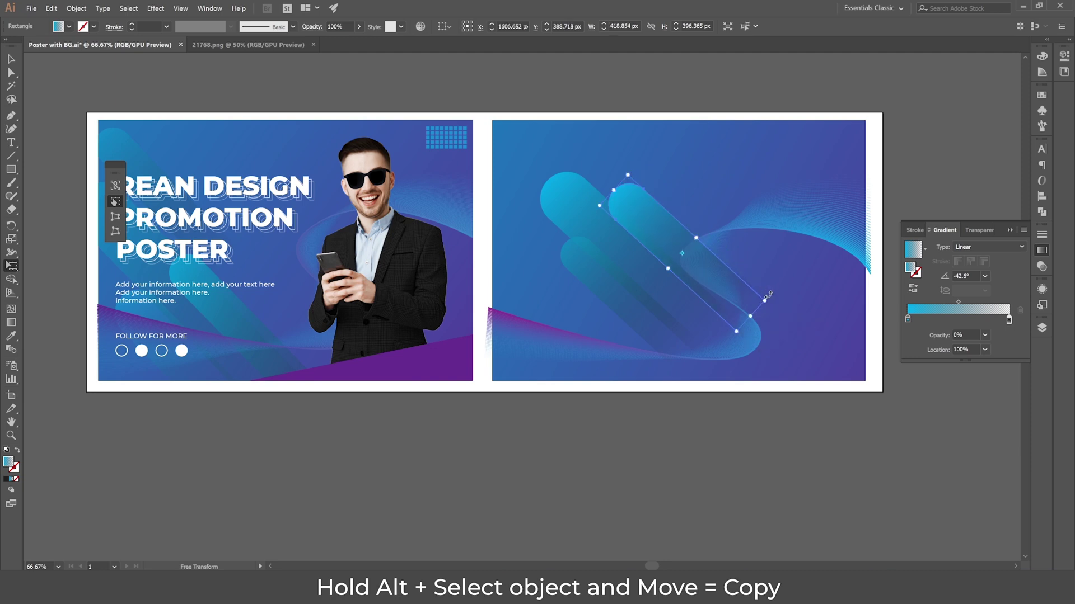
key(v)
Step: Move the three diagonal shapes down and to the left, and place a duplicate of the 419 px wide one in the background's upper-left corner
click(609, 292)
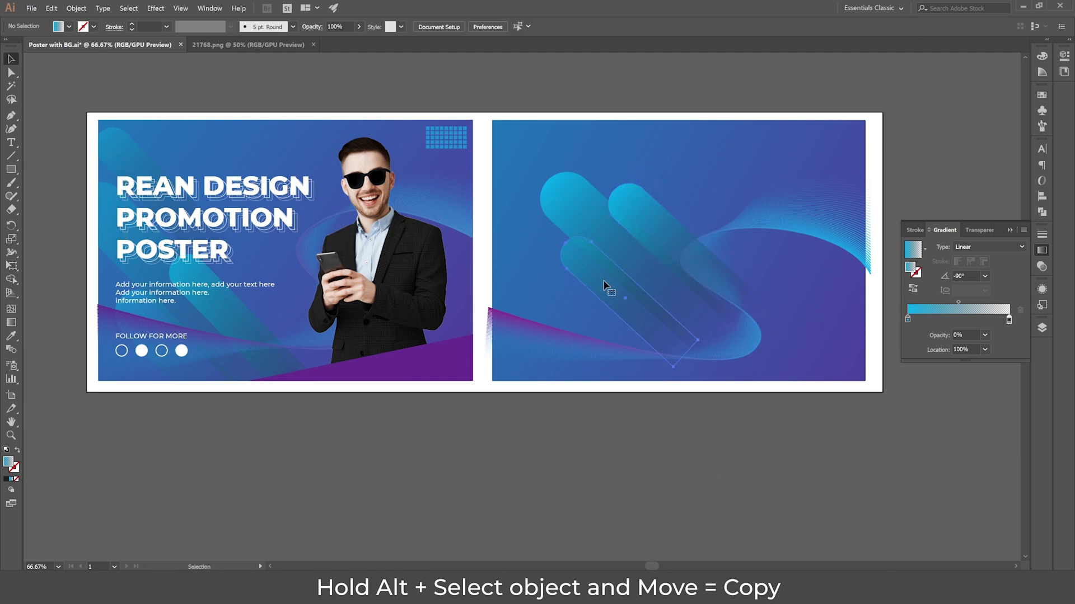
drag(618, 204, 563, 171)
click(632, 466)
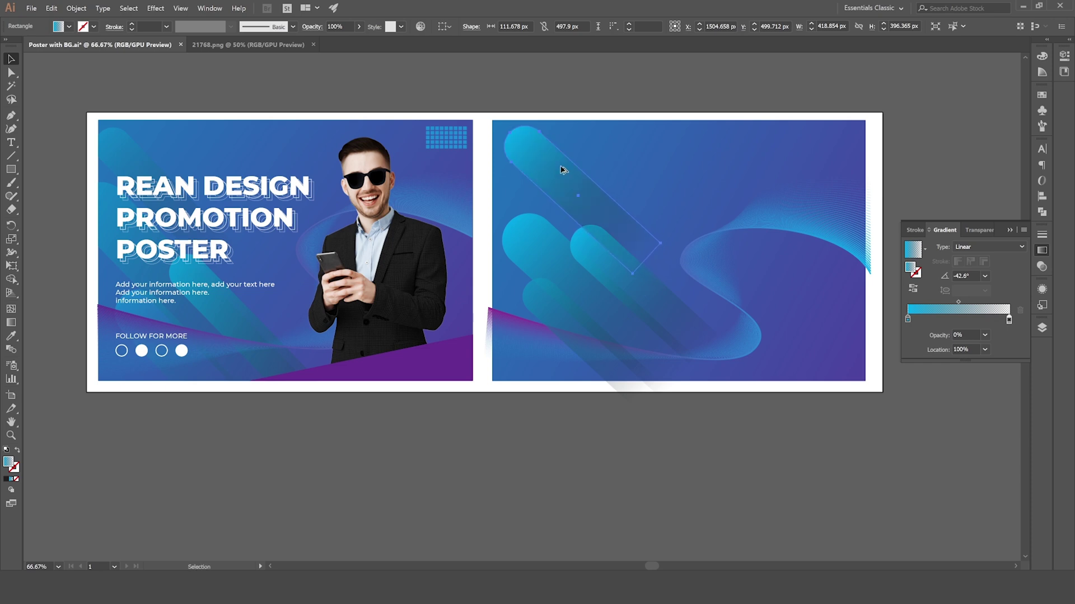
Step: Scale the shape in the background's upper-left corner down to about 328 by 310 px
key(e)
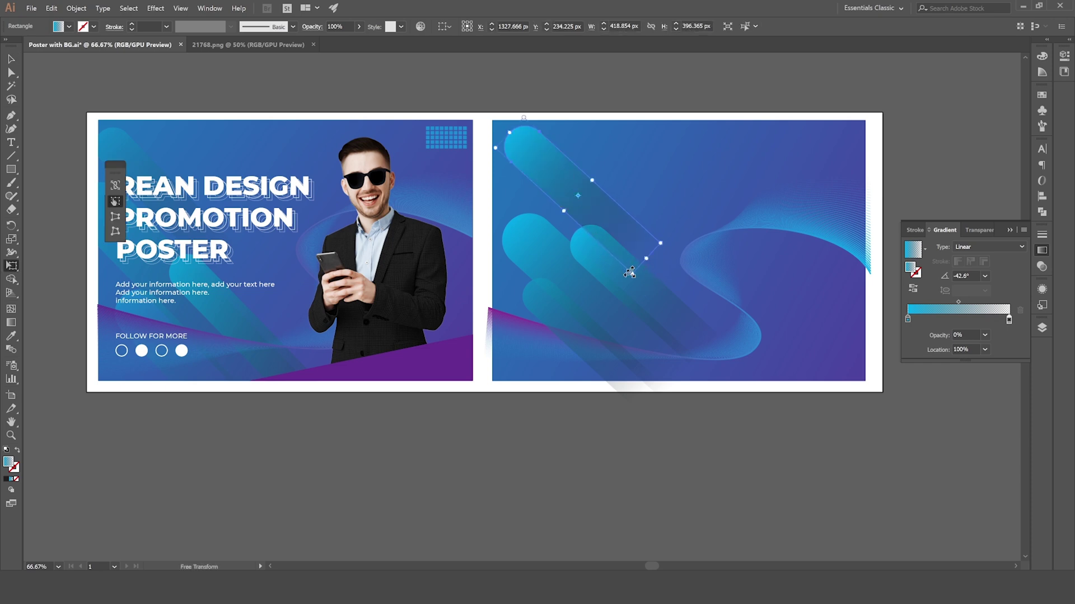
drag(632, 274, 599, 247)
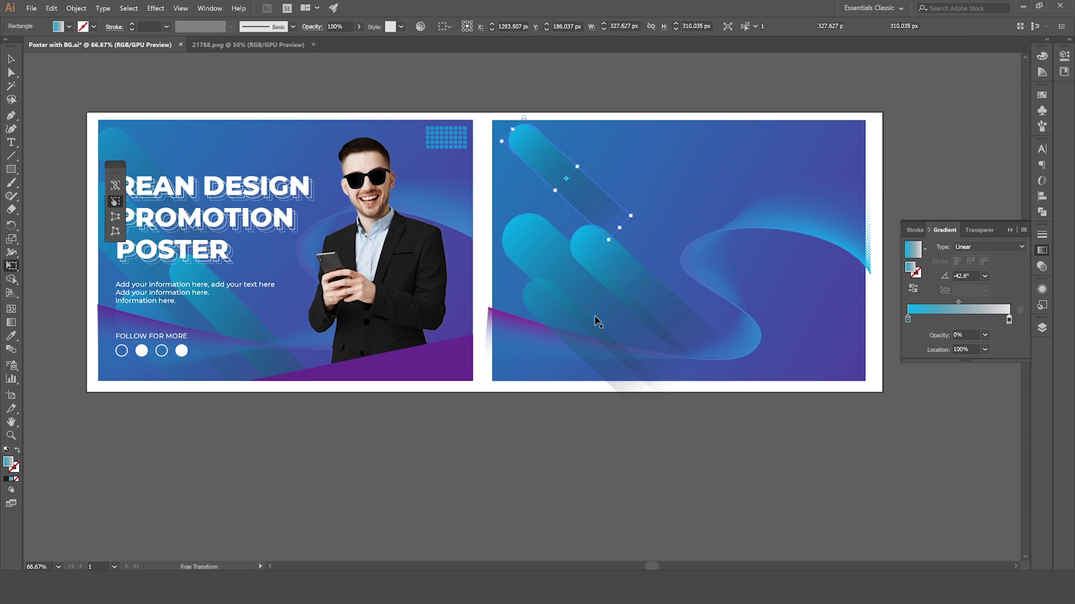
key(v)
click(630, 453)
Step: Set the lowest diagonal shape's opacity to 53% and slightly reduce the opacity of the largest diagonal shape
click(553, 311)
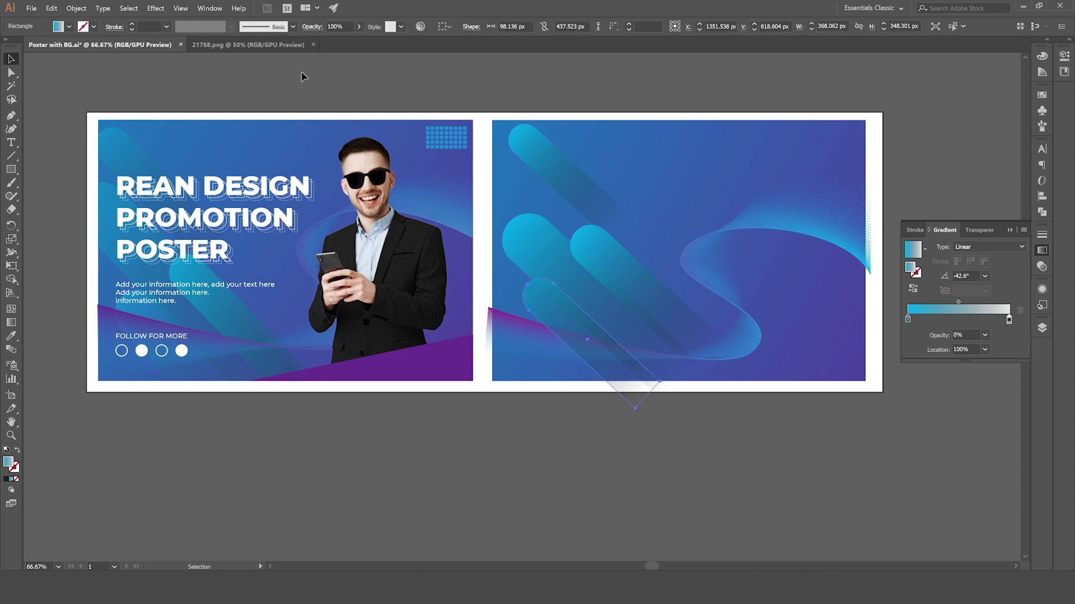
click(360, 27)
click(338, 42)
click(376, 84)
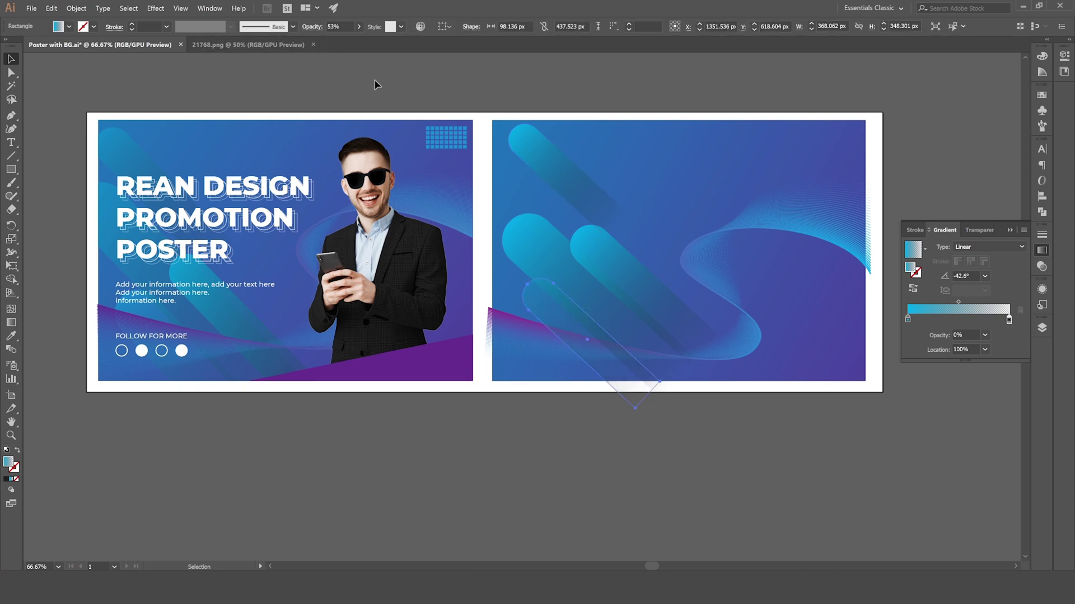
click(533, 245)
click(360, 27)
click(345, 39)
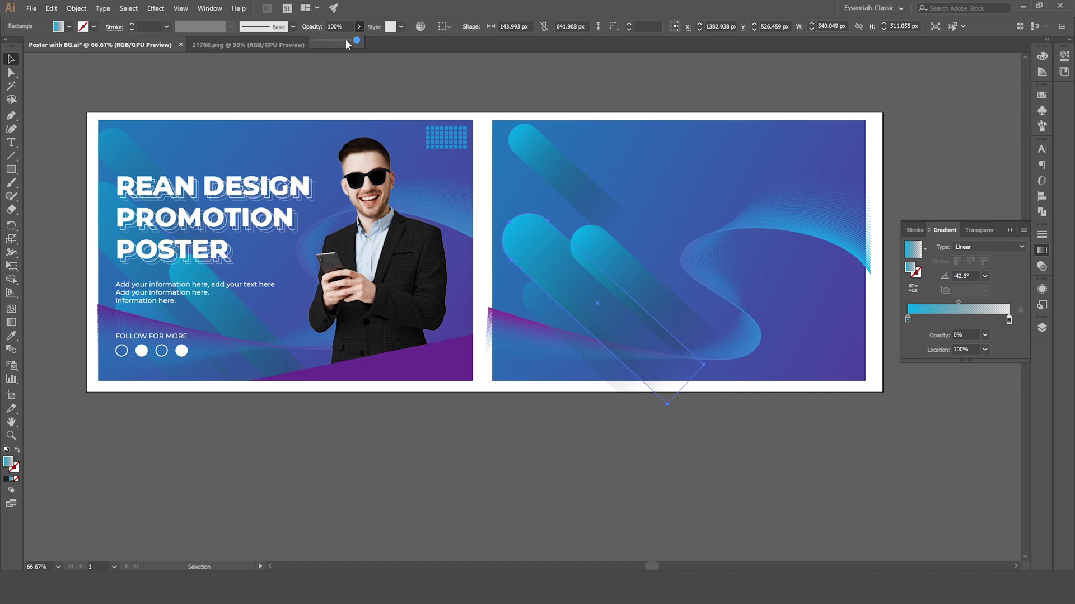
click(373, 68)
Step: Set the opacity of the shape right of the largest one to about 86% and that of the upper-left shape to 50%
click(598, 267)
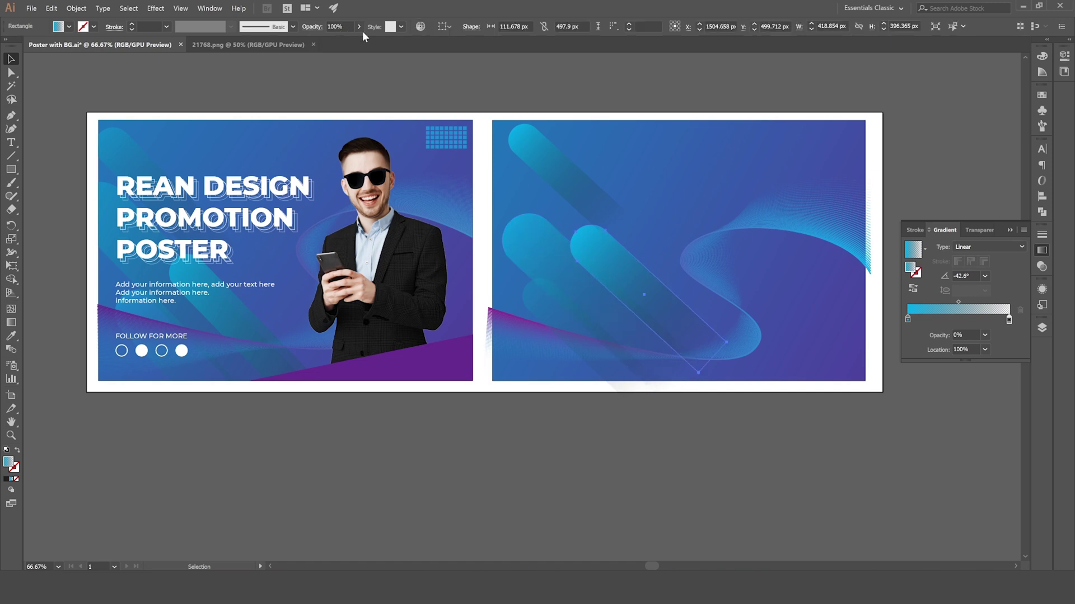
click(350, 39)
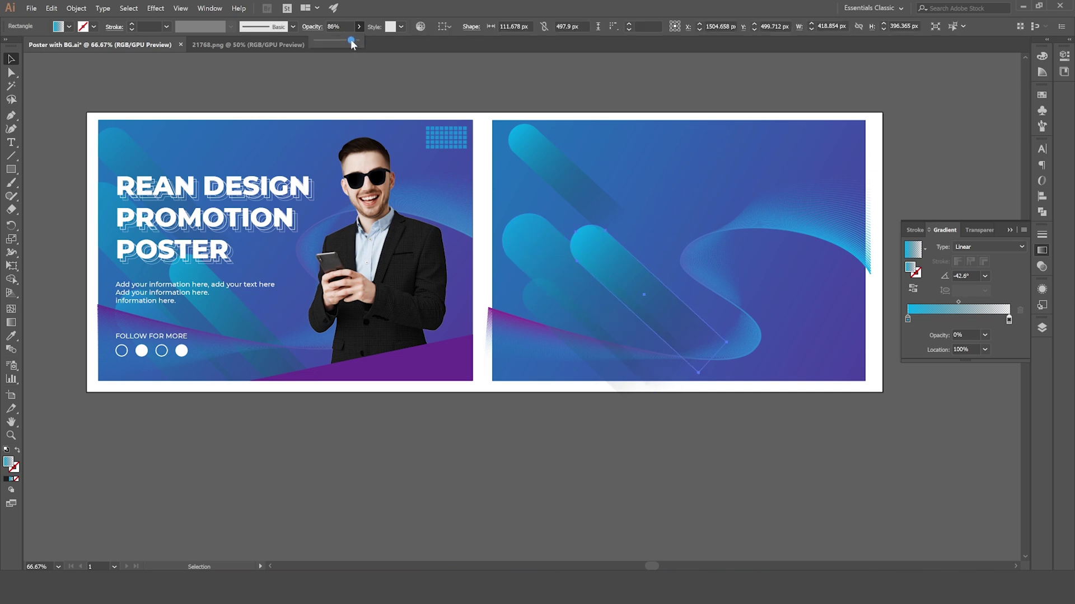
click(381, 70)
click(544, 171)
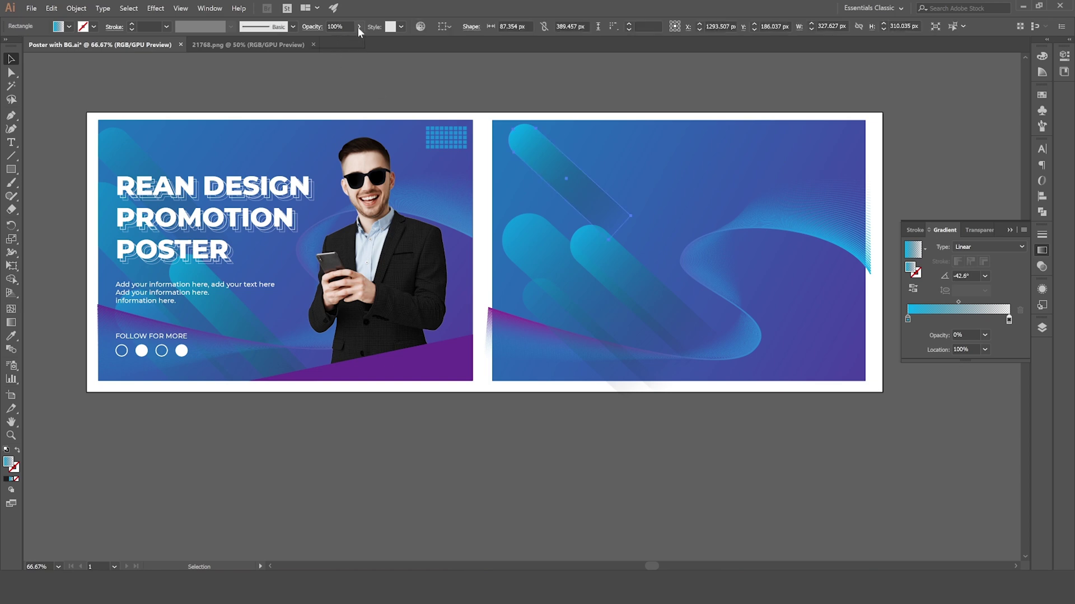
click(337, 41)
click(436, 96)
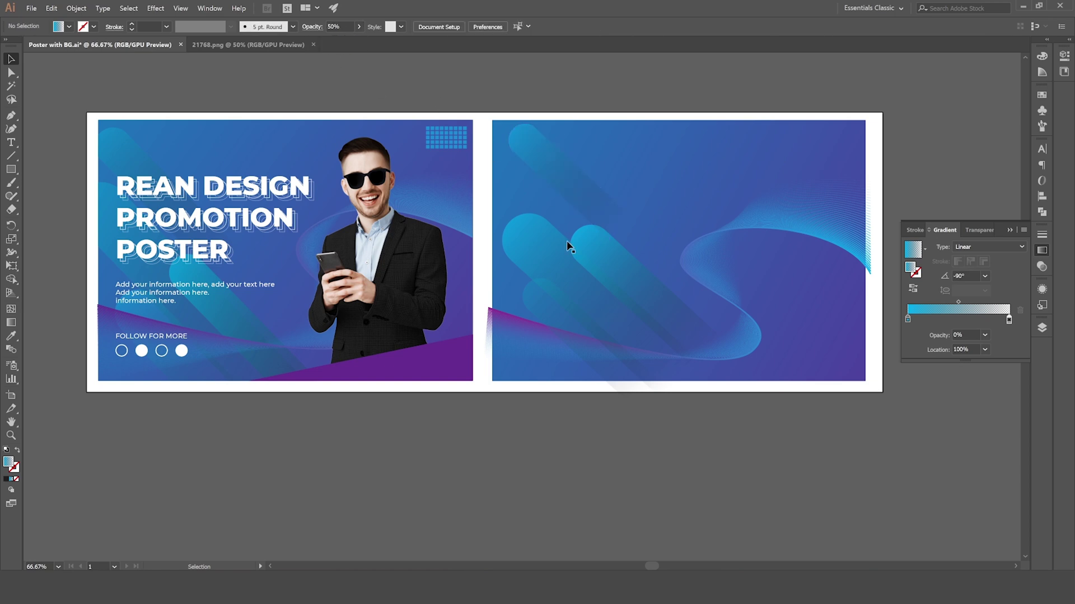
Step: Bring the wave blend to the front, above the diagonal shapes
click(509, 341)
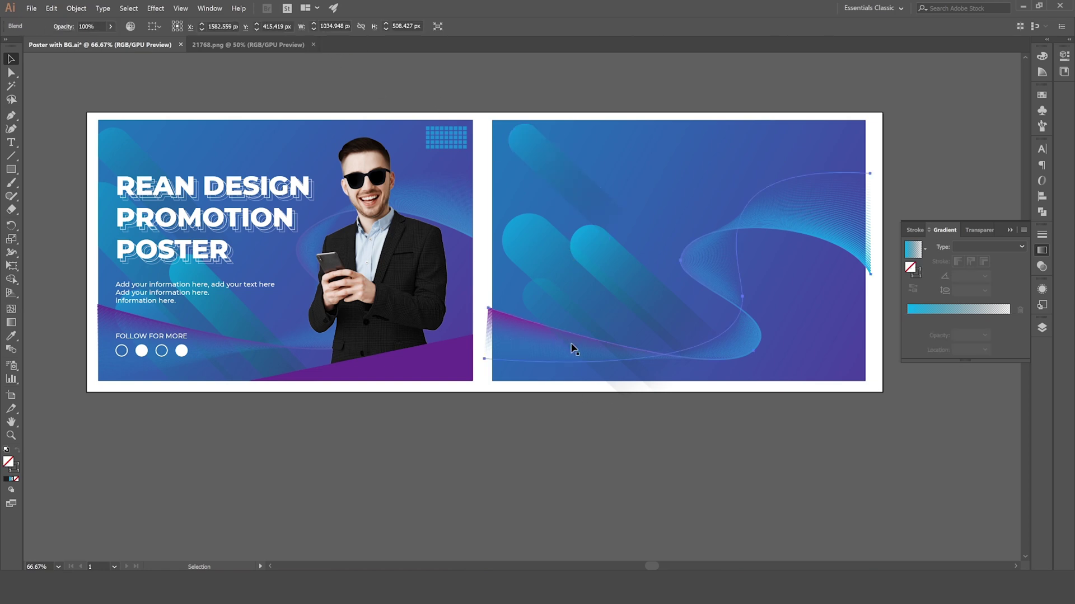
scroll(602, 357, up, 1)
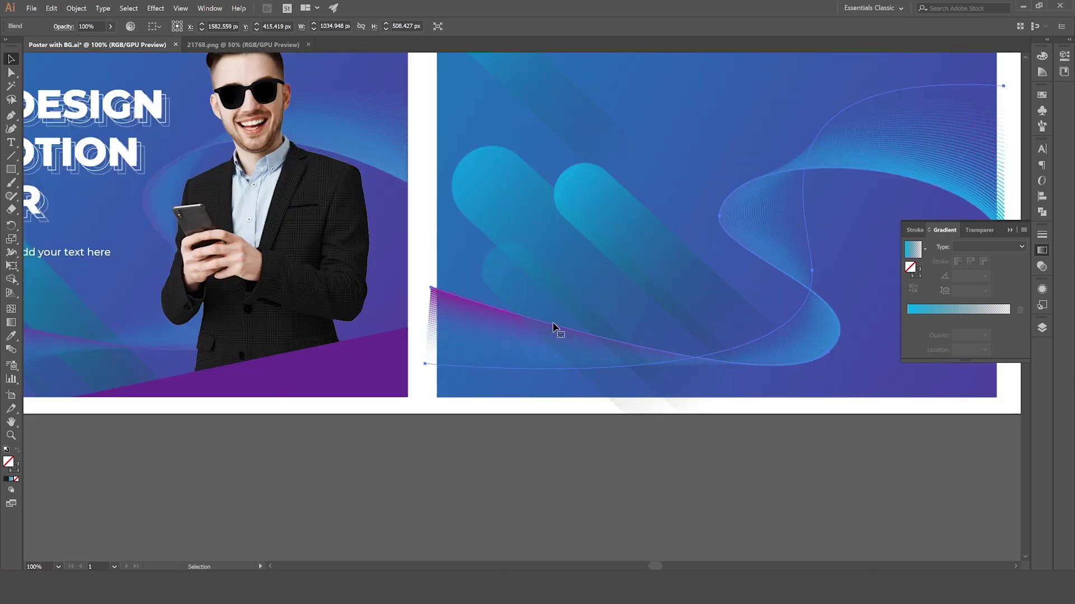
scroll(610, 448, up, 1)
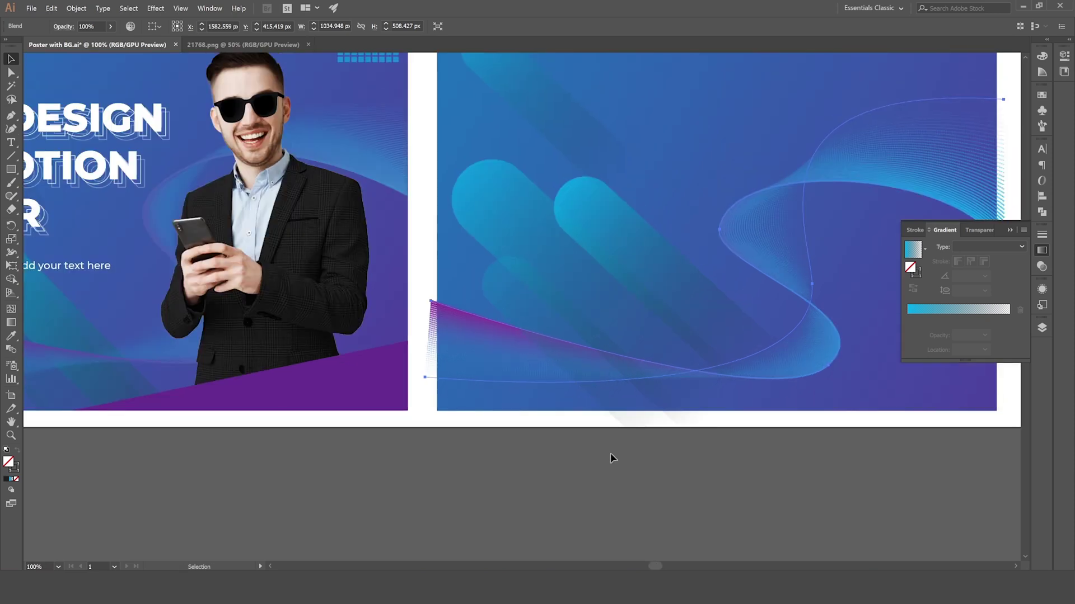
click(610, 452)
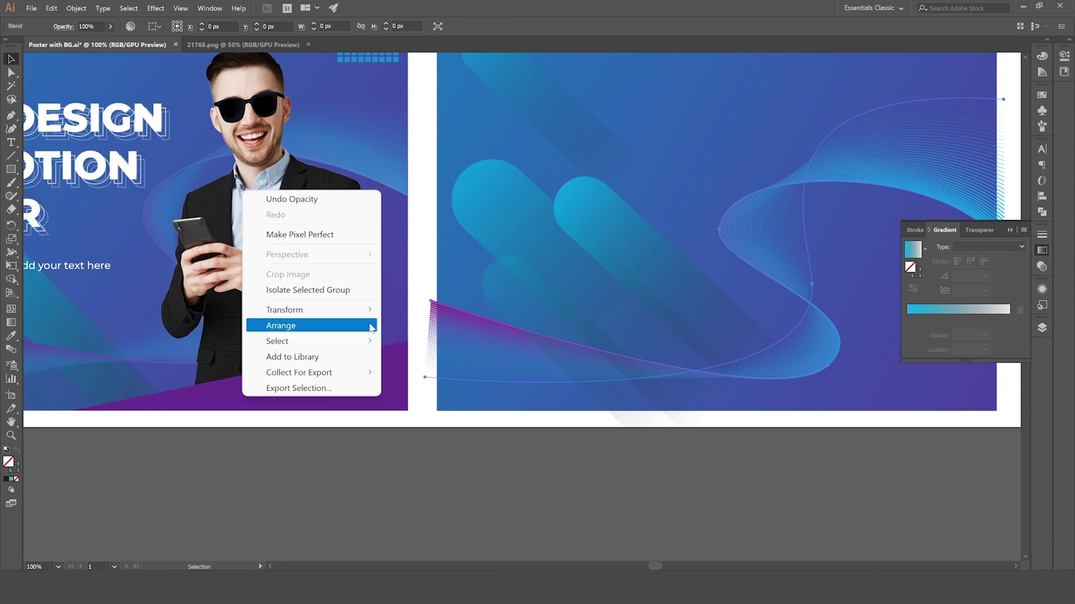
mouse_move(359, 325)
click(443, 326)
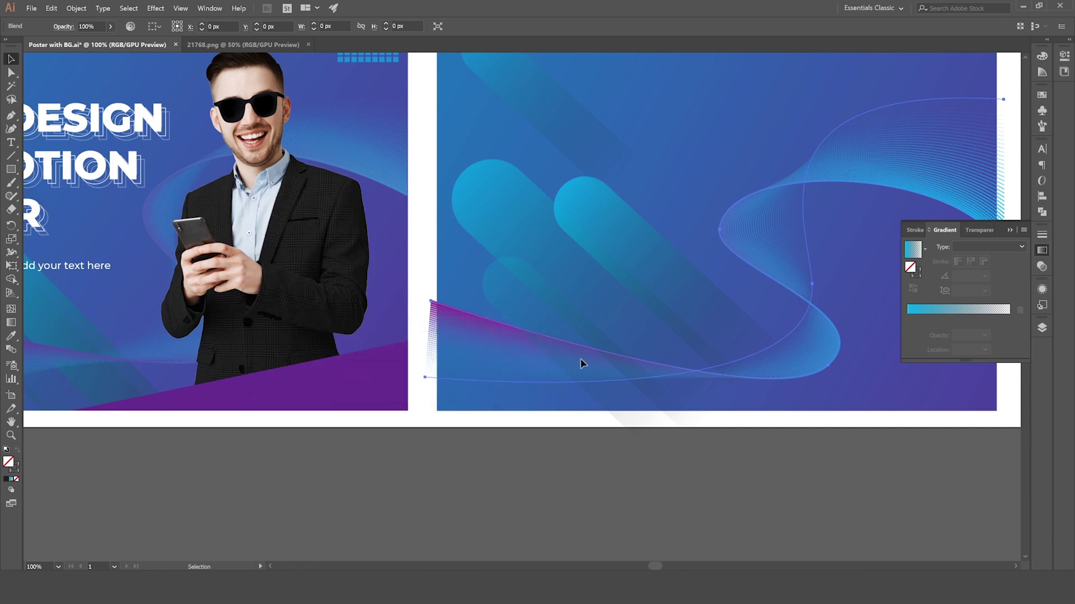
click(634, 441)
Step: Group the wave blend with the four diagonal rounded shapes
key(ctrl+minus)
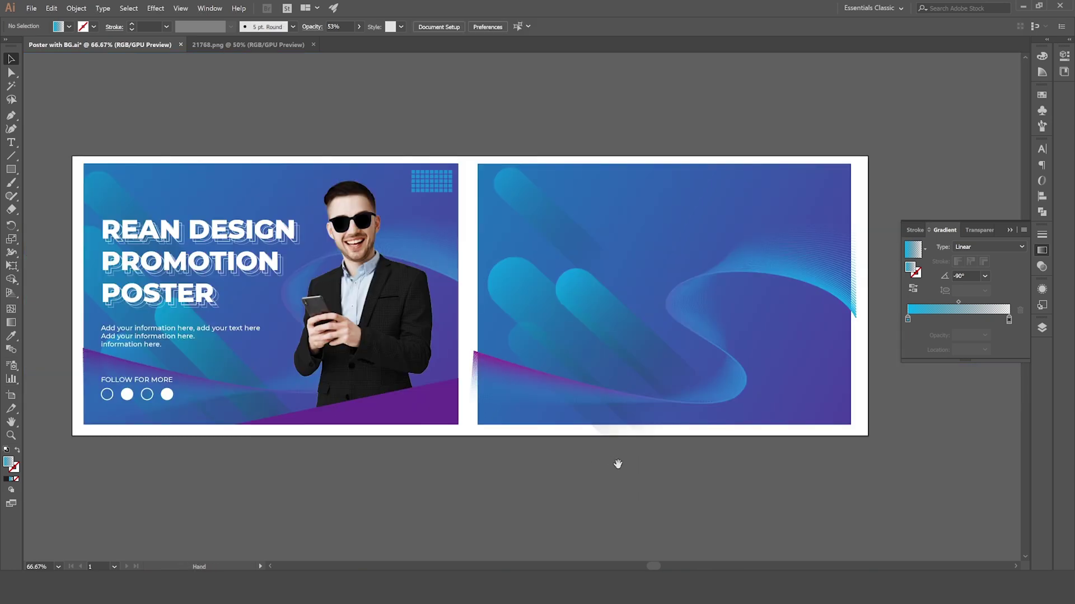
drag(619, 464, 598, 439)
click(728, 244)
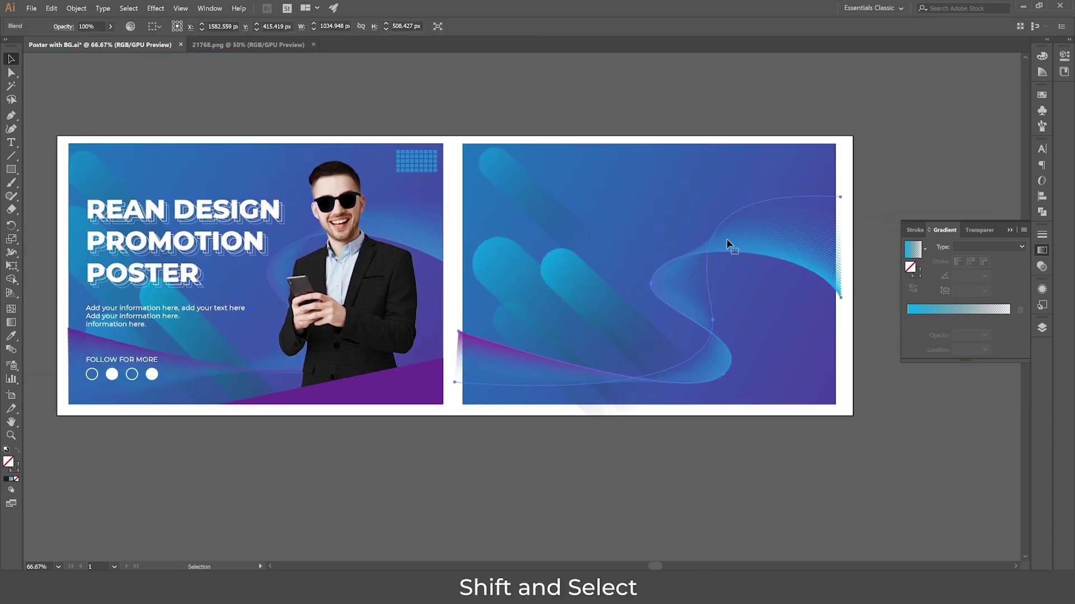
shift+click(534, 208)
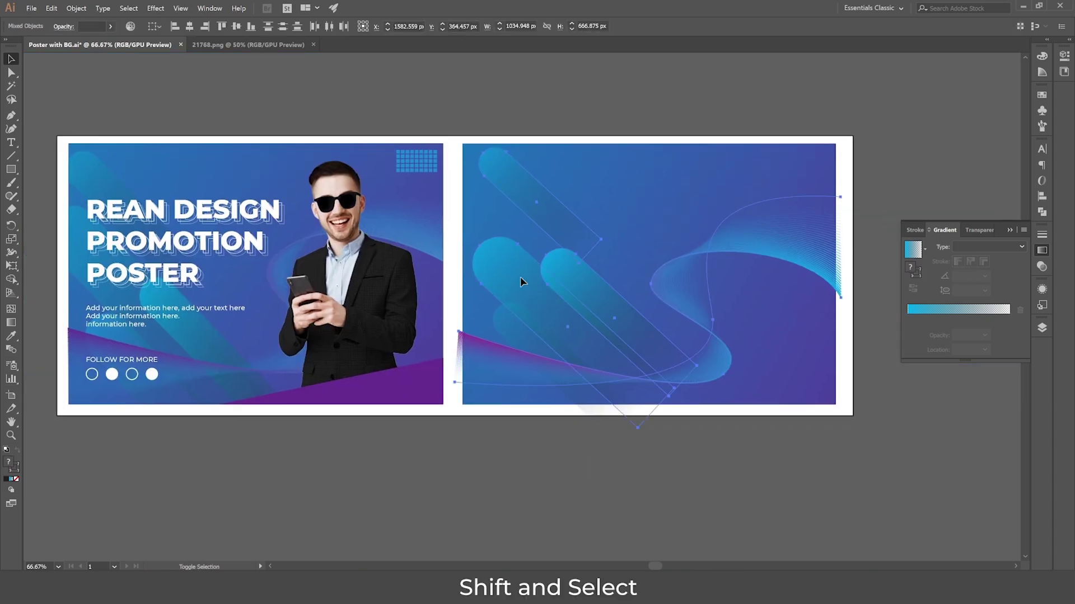
shift+click(518, 338)
right_click(521, 305)
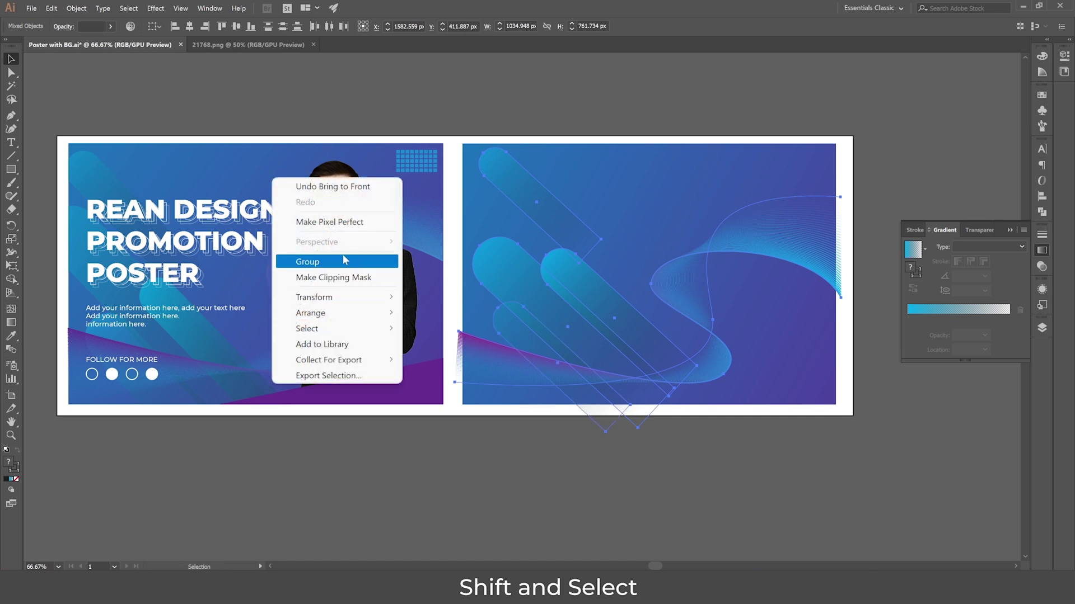
click(320, 262)
click(479, 426)
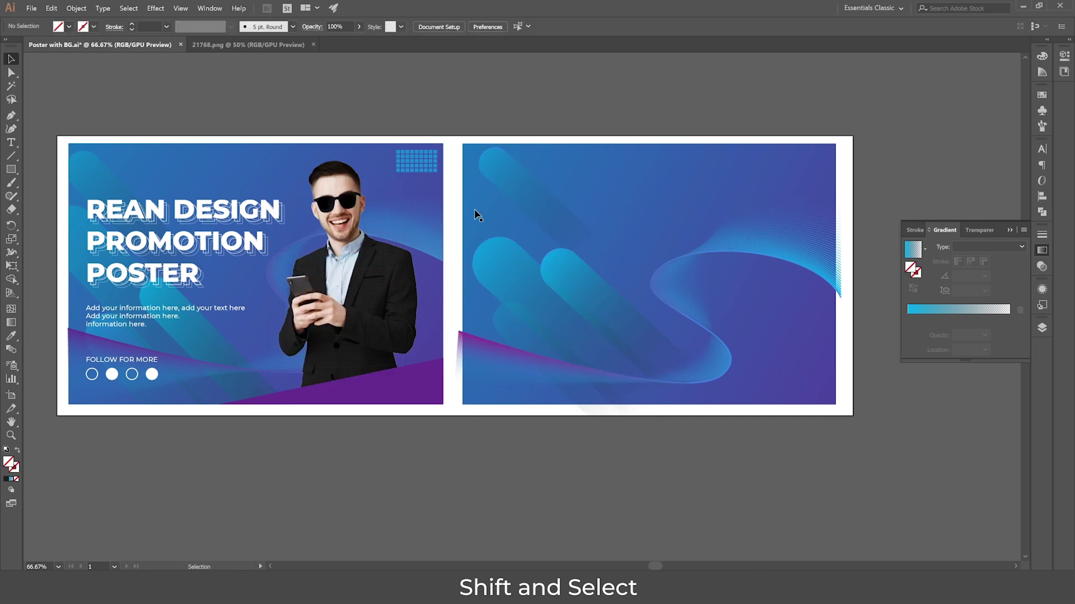
Step: Copy the gradient background rectangle and paste the duplicate in place on top of the artwork
click(482, 213)
click(77, 8)
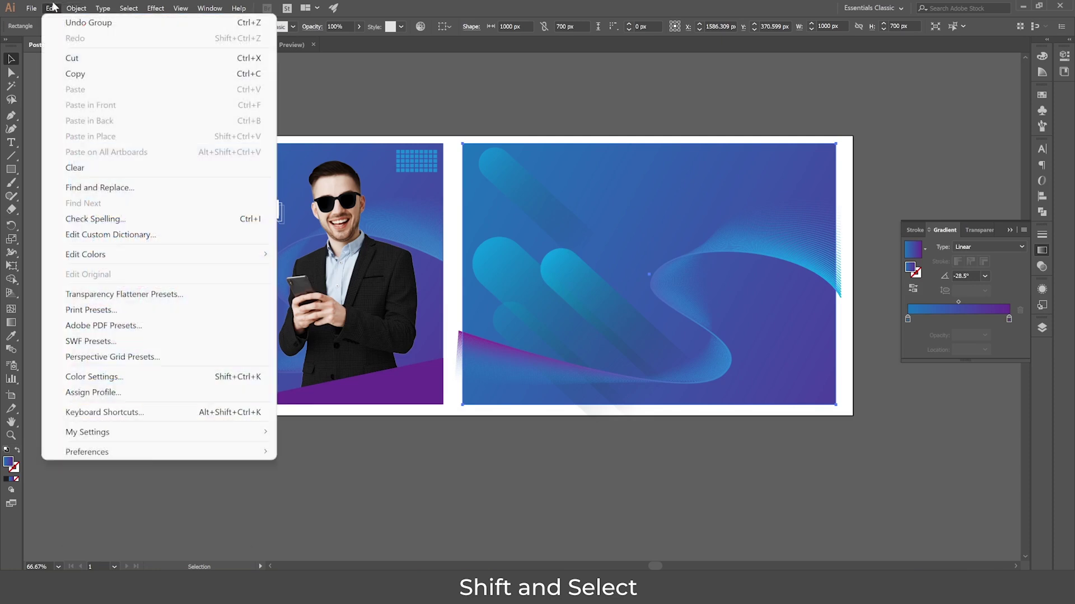
click(51, 7)
click(73, 74)
click(52, 8)
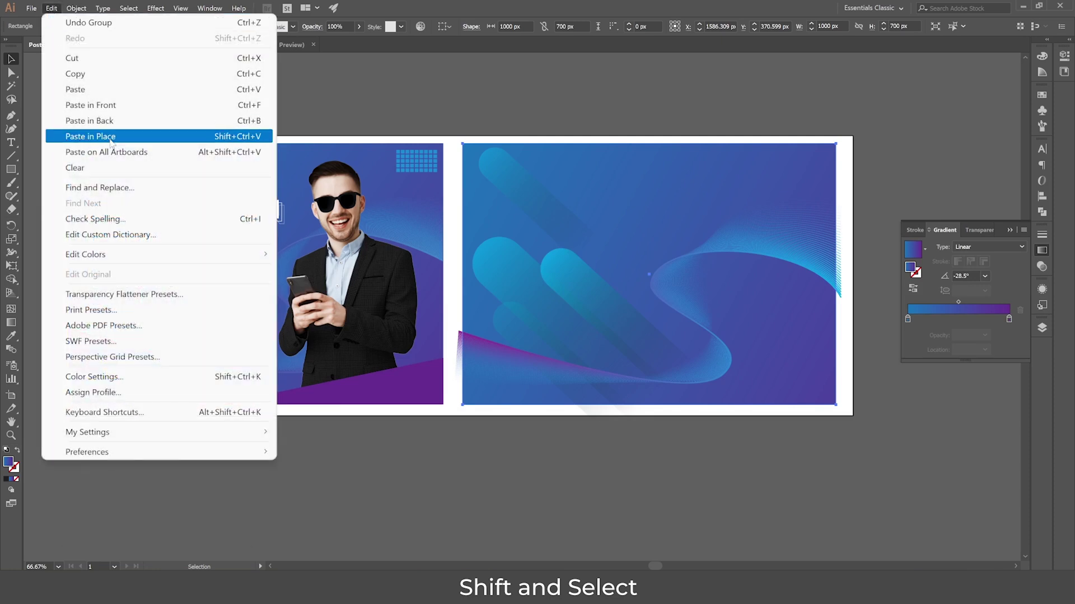
click(203, 141)
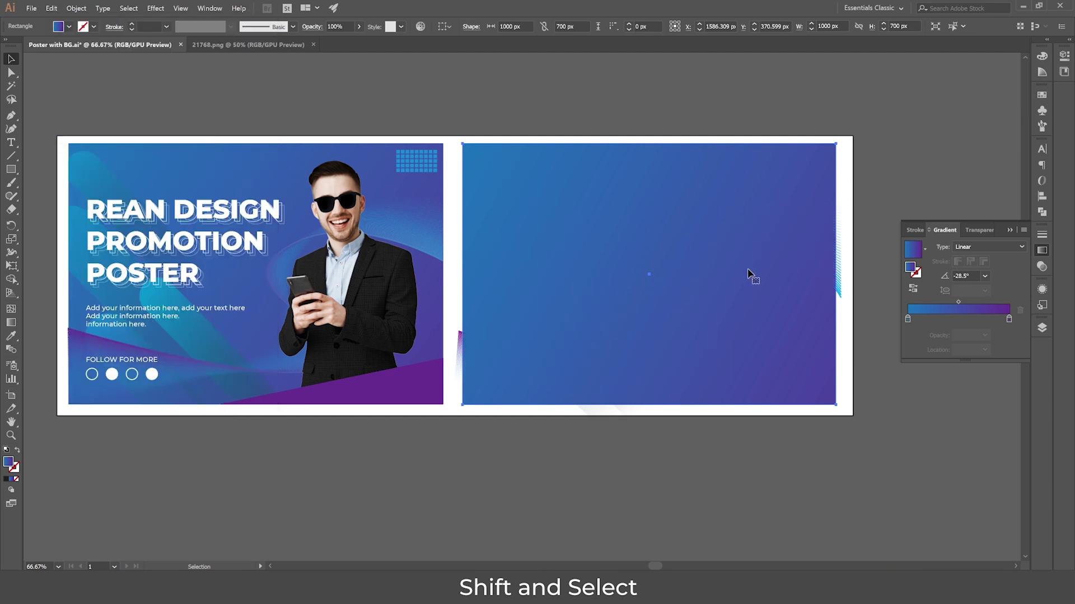
Step: Make a clipping mask from the pasted rectangle and the wave-and-shapes group to trim everything outside the background
shift+click(458, 350)
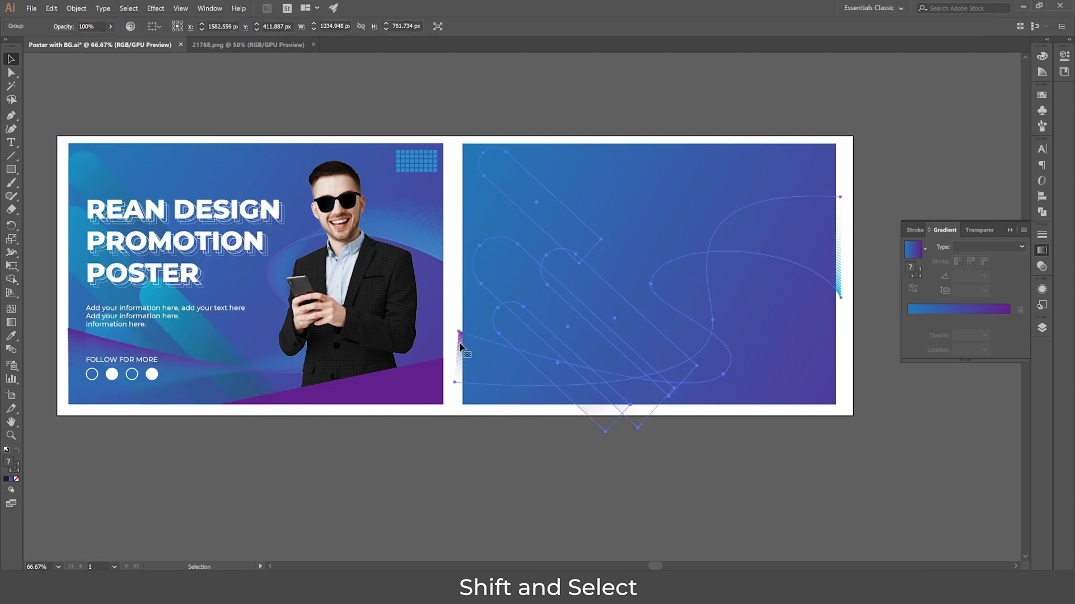
right_click(612, 218)
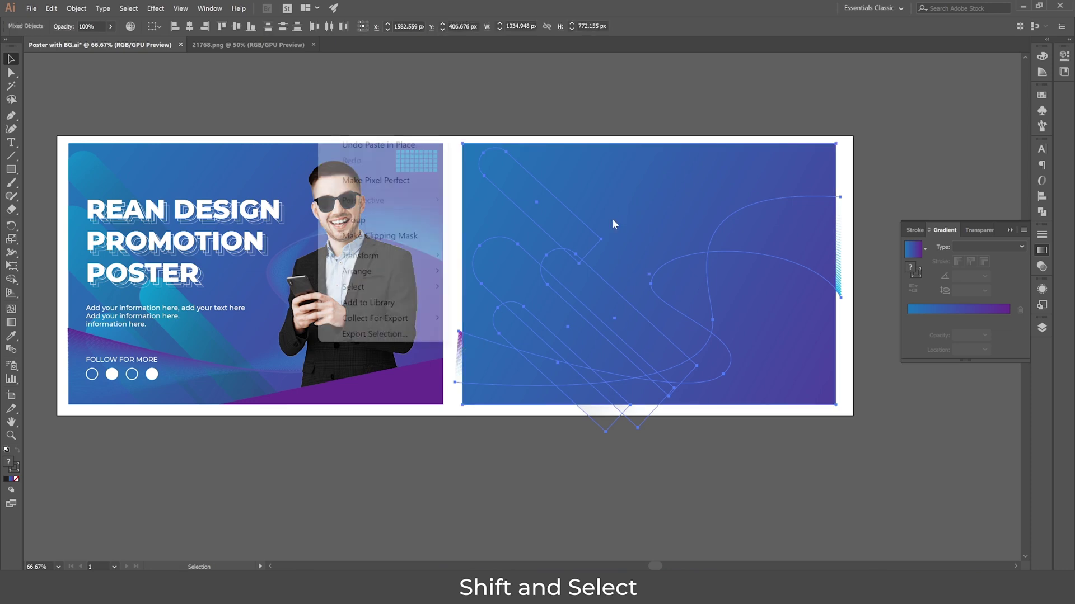
click(412, 235)
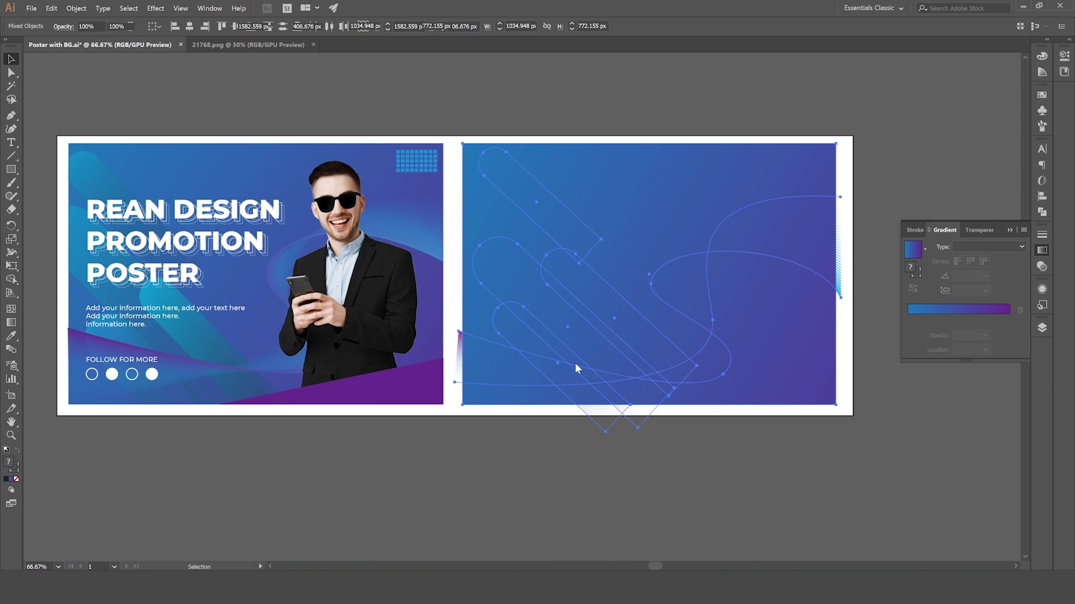
key(ctrl+7)
scroll(534, 476, up, 1)
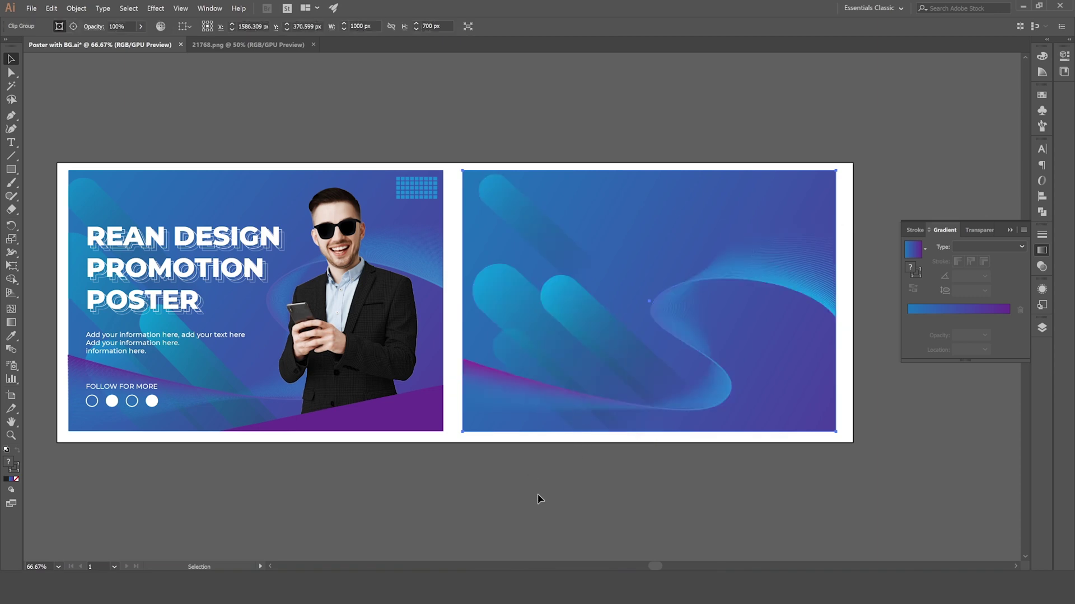
click(546, 494)
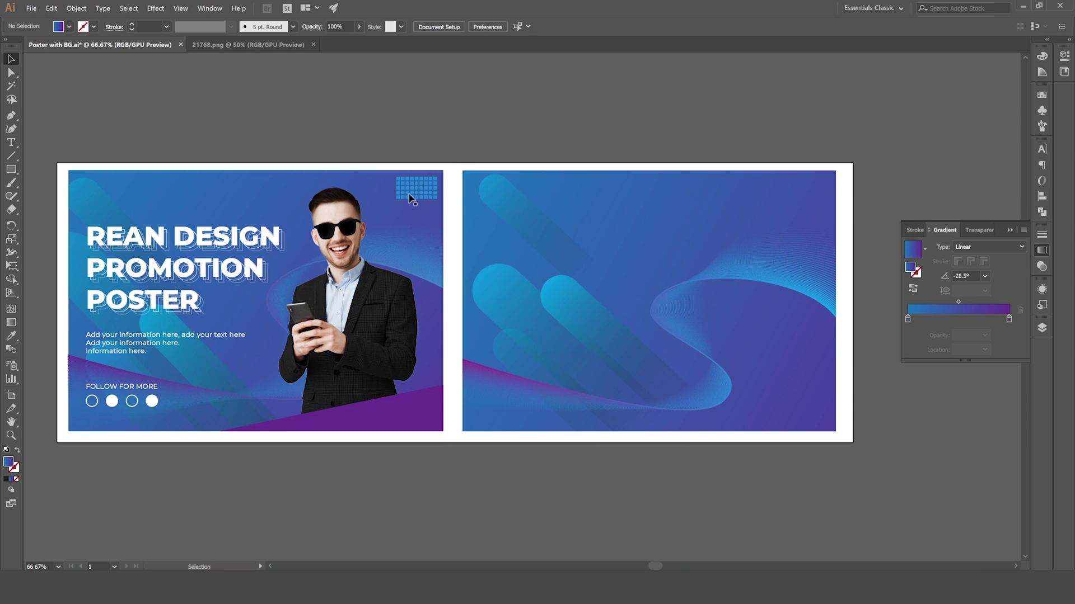
Step: Draw a small square of about 13.5 px above the artboard and fill it with the cyan swatch
click(12, 171)
drag(507, 105, 513, 111)
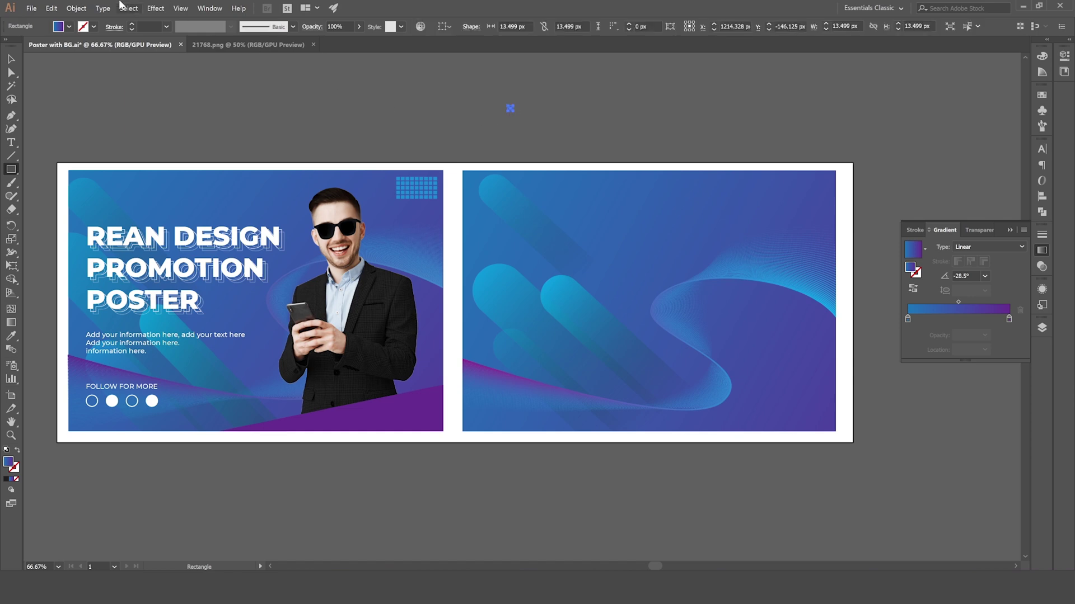
click(11, 60)
click(69, 27)
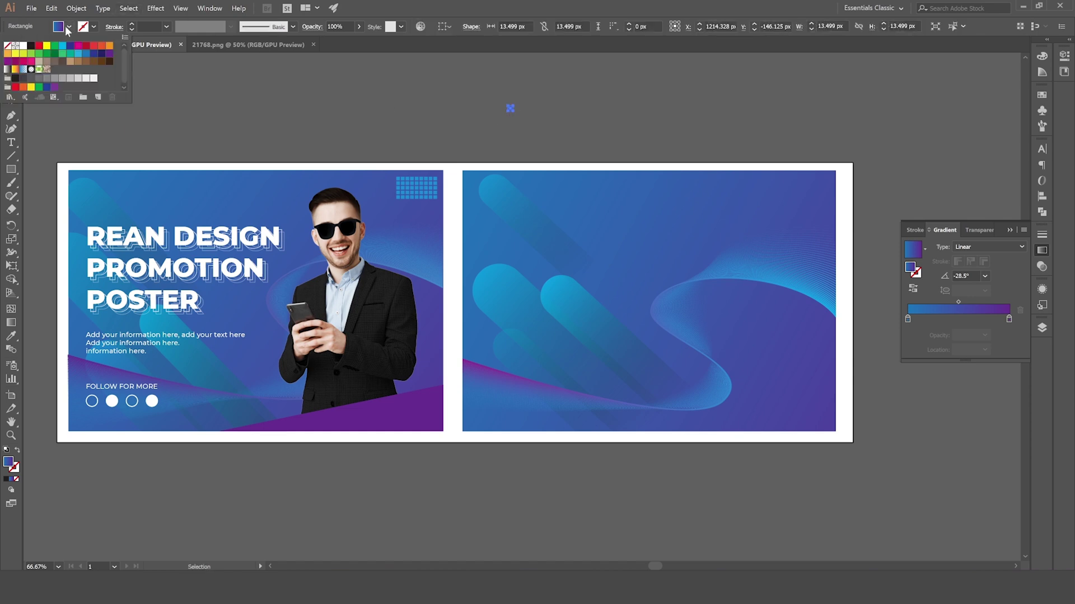
click(65, 47)
click(490, 124)
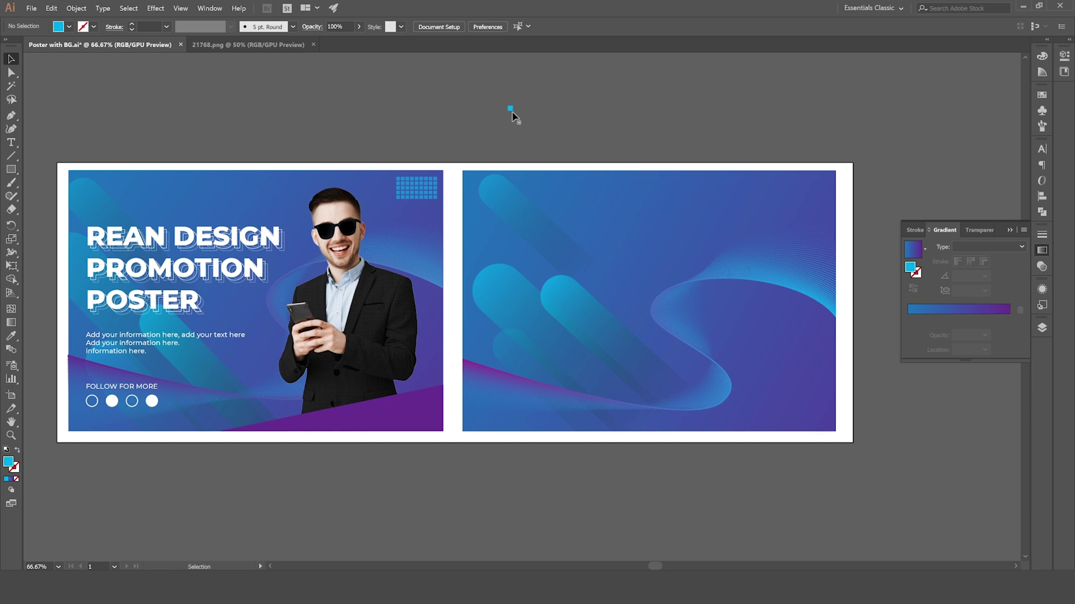
Step: Add a Transform effect to the small cyan square with preview on, a 6 px horizontal move and 8 copies
click(510, 109)
click(155, 8)
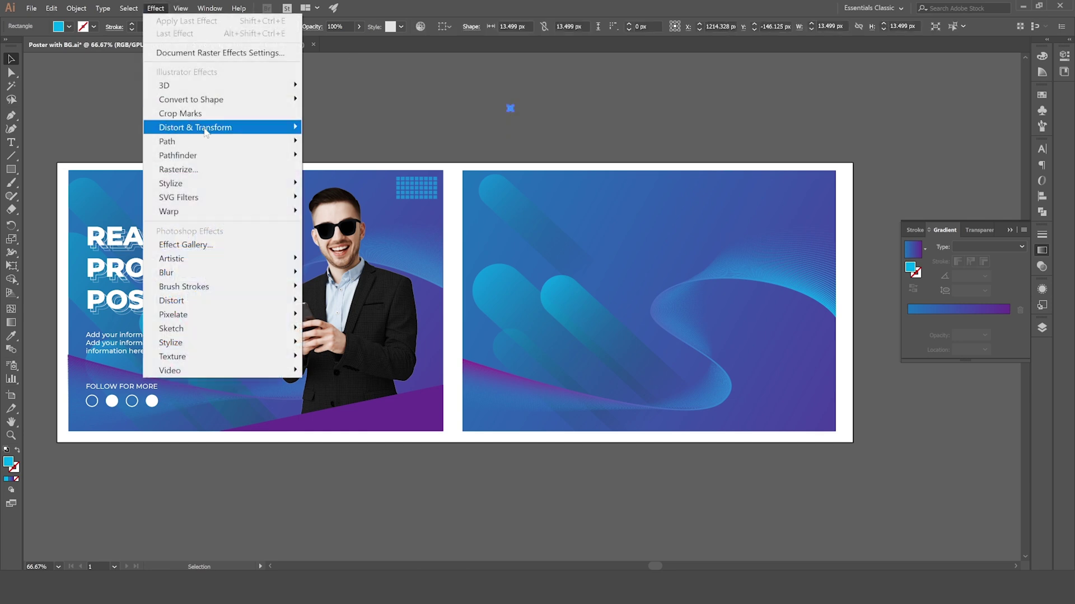
mouse_move(205, 131)
click(336, 175)
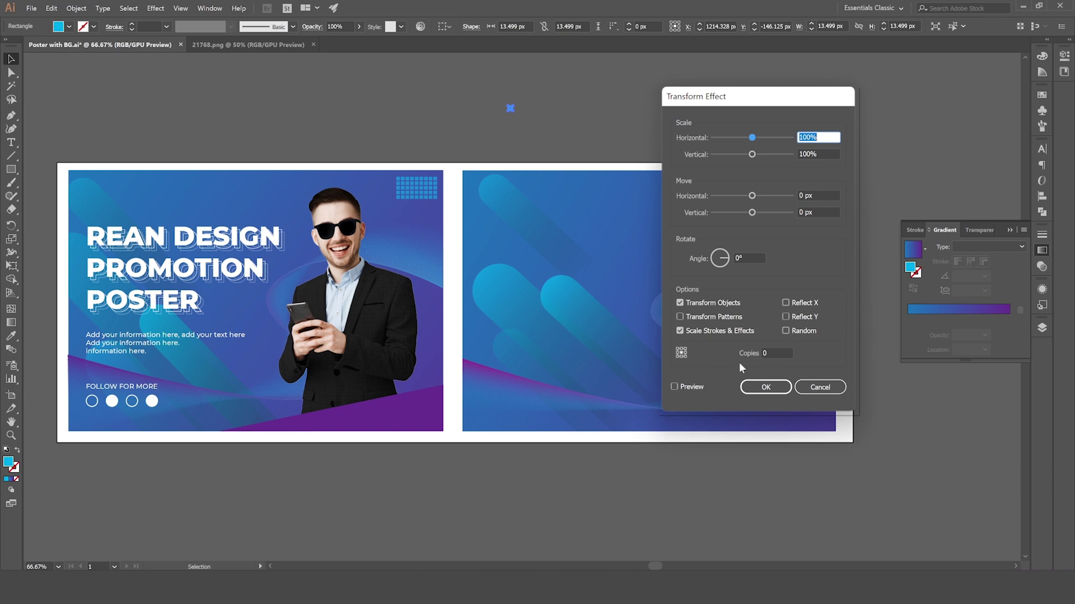
click(674, 387)
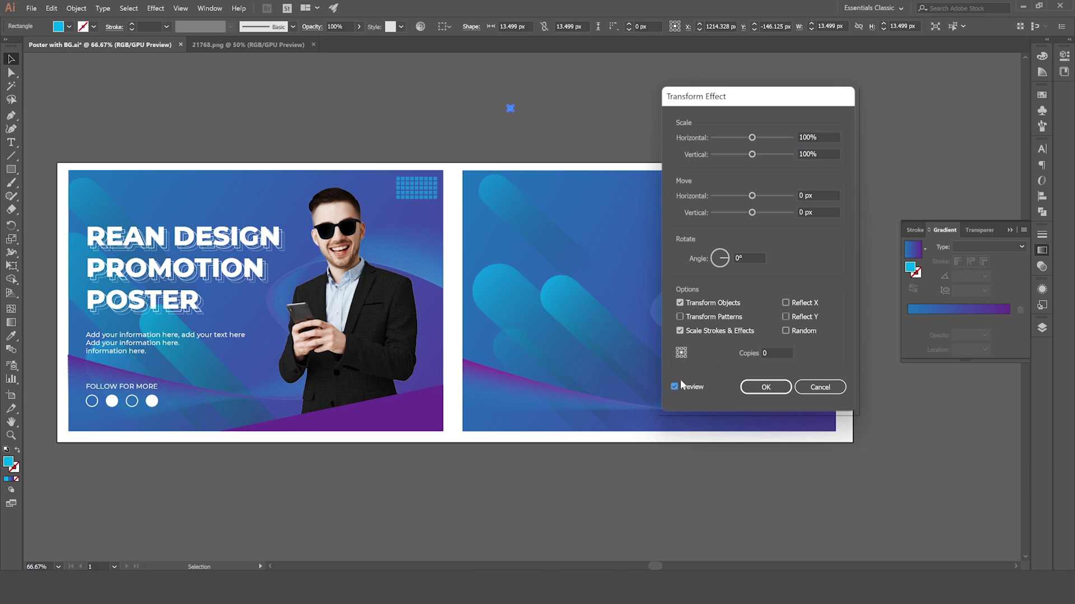
click(815, 197)
text(6)
click(776, 354)
text(8)
Step: Widen the Transform effect's horizontal move to 16 px, then to 18 px, and apply it to form a row of spaced squares
click(829, 195)
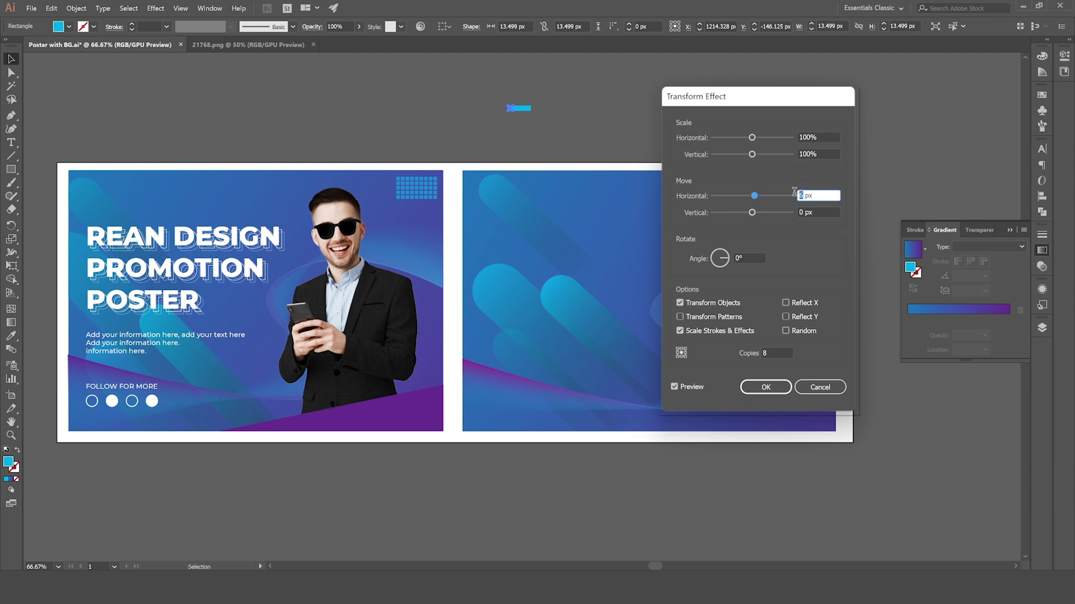
text(16)
click(828, 213)
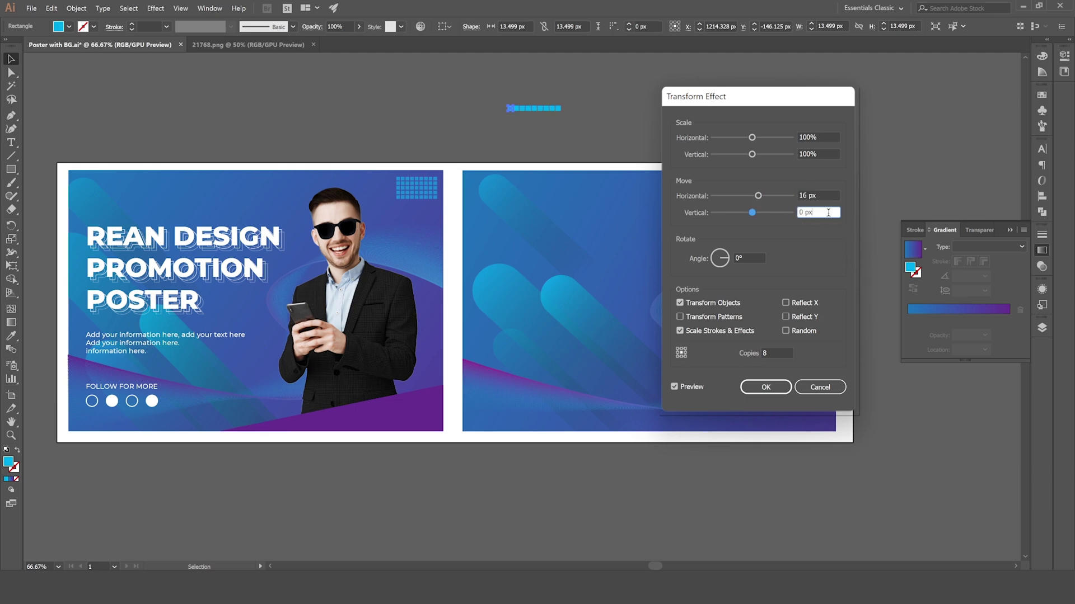
double_click(800, 195)
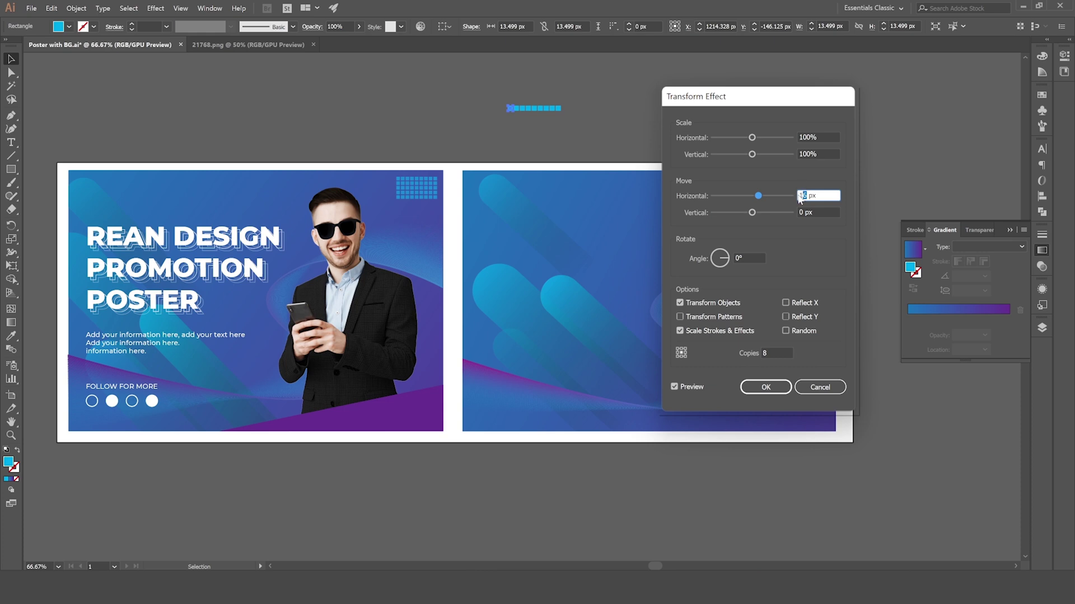
text(18)
click(816, 213)
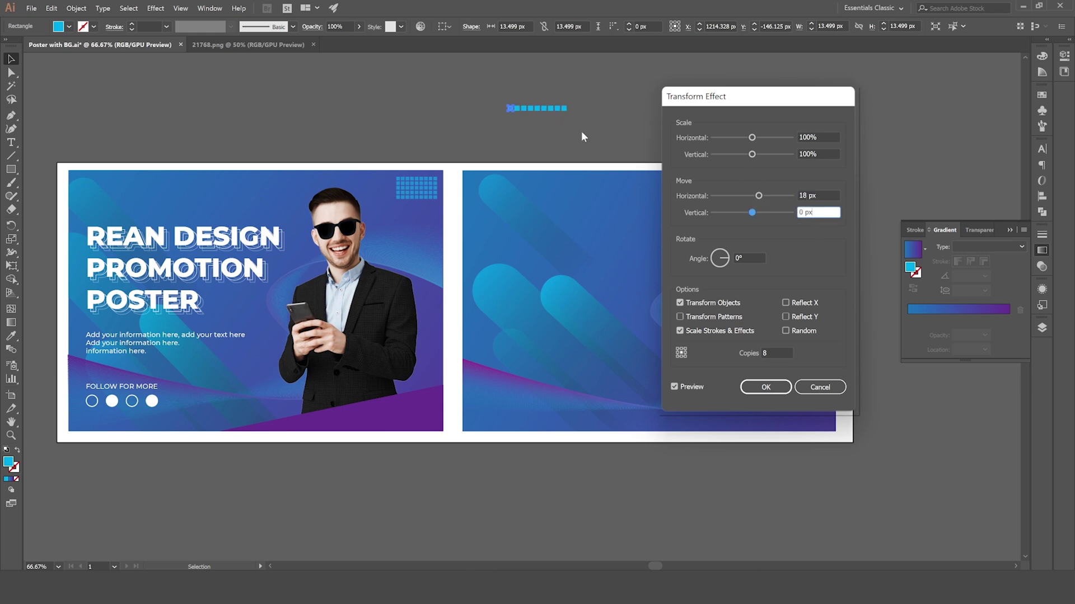
click(753, 389)
click(534, 118)
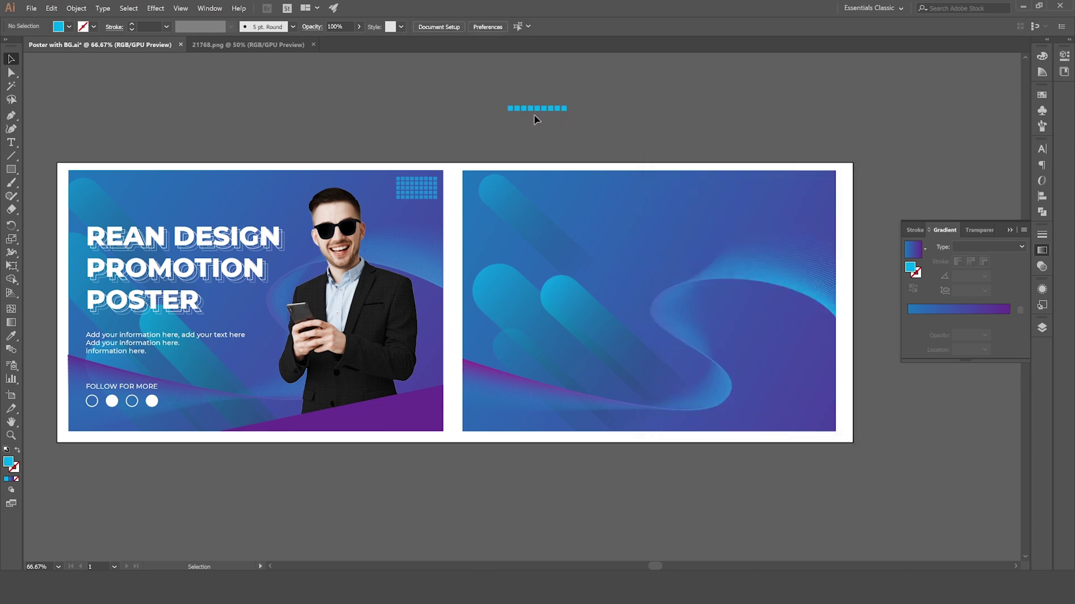
Step: Add a second Transform effect to the row of squares with preview on and a vertical move of 18 px
click(512, 108)
click(155, 7)
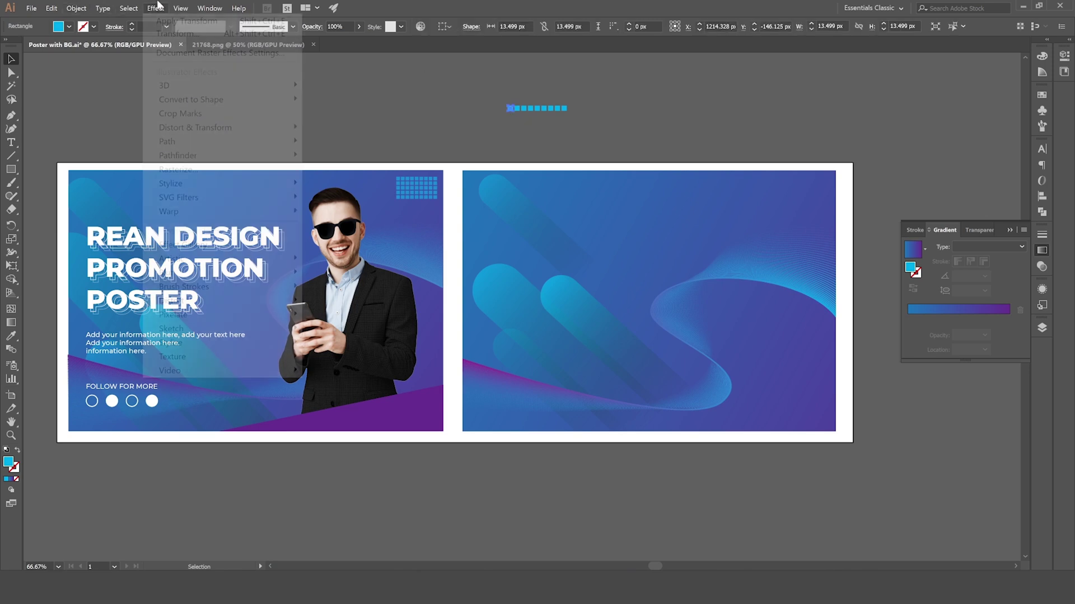
mouse_move(212, 126)
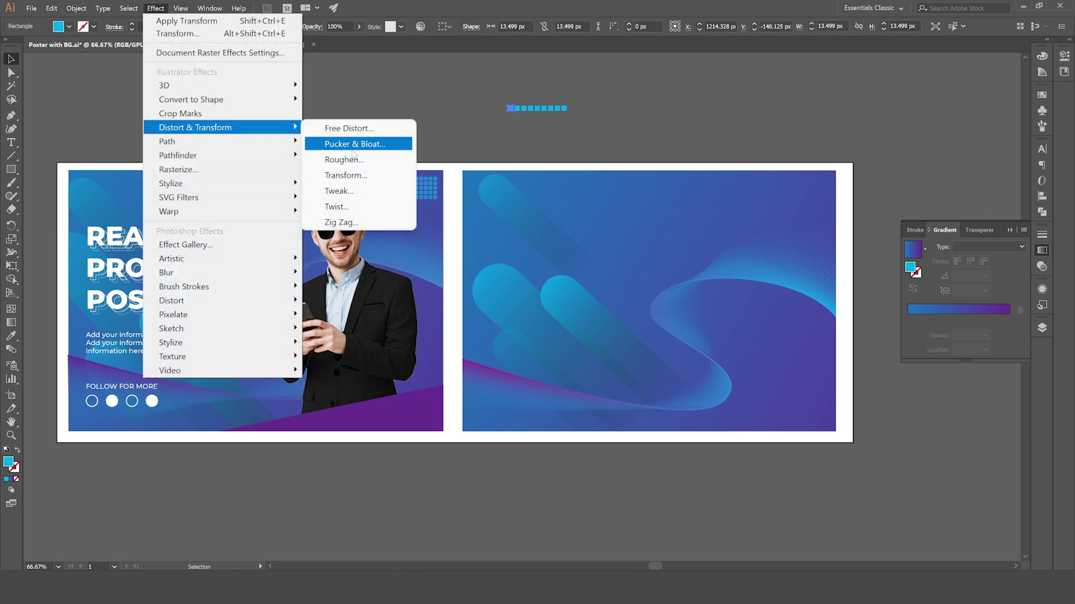
click(358, 178)
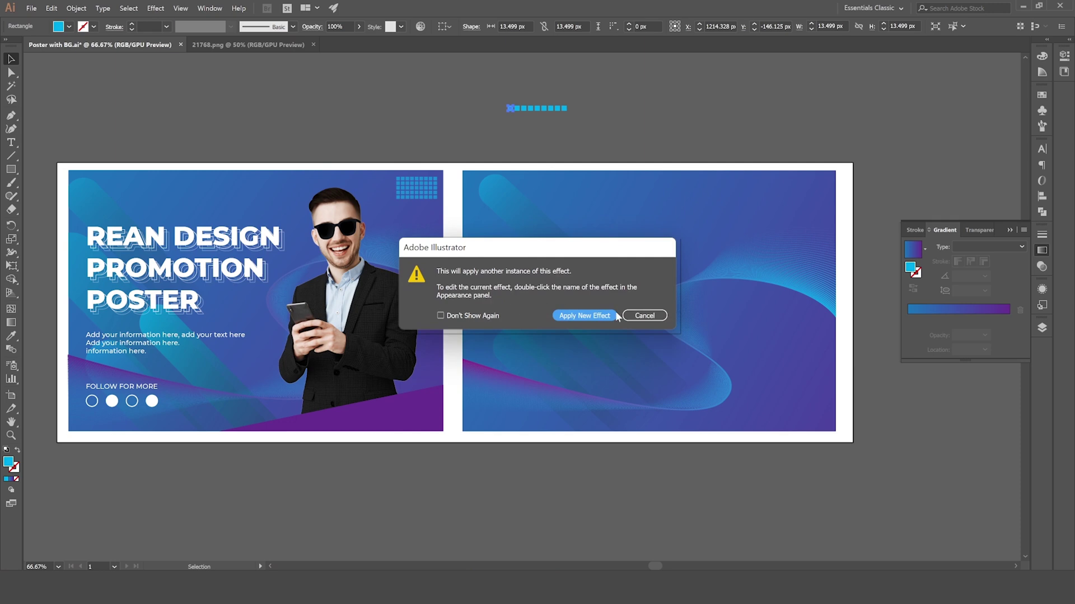
click(584, 316)
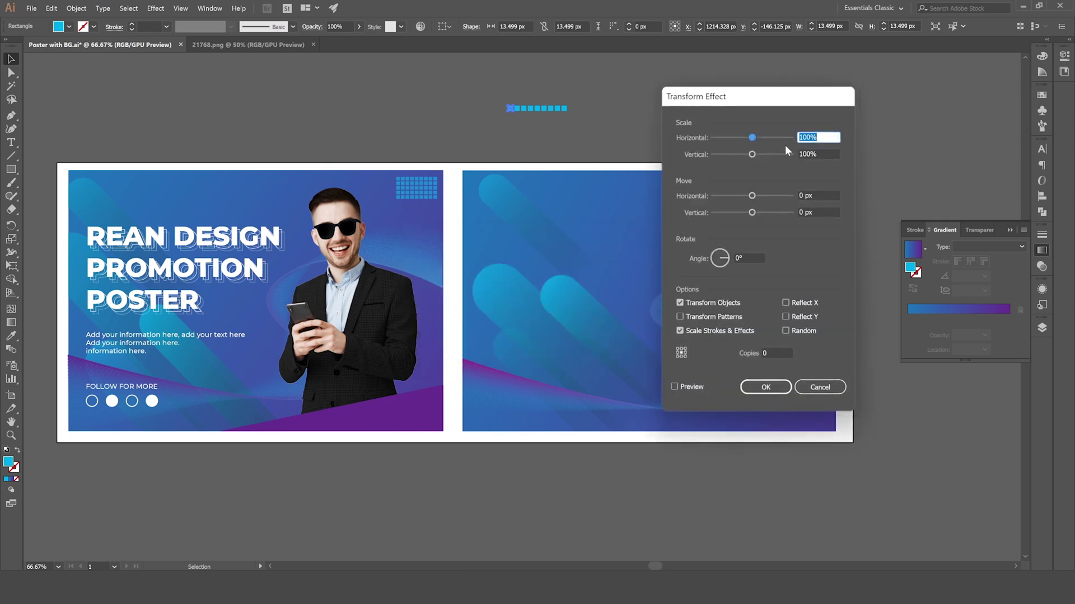
click(673, 386)
double_click(813, 212)
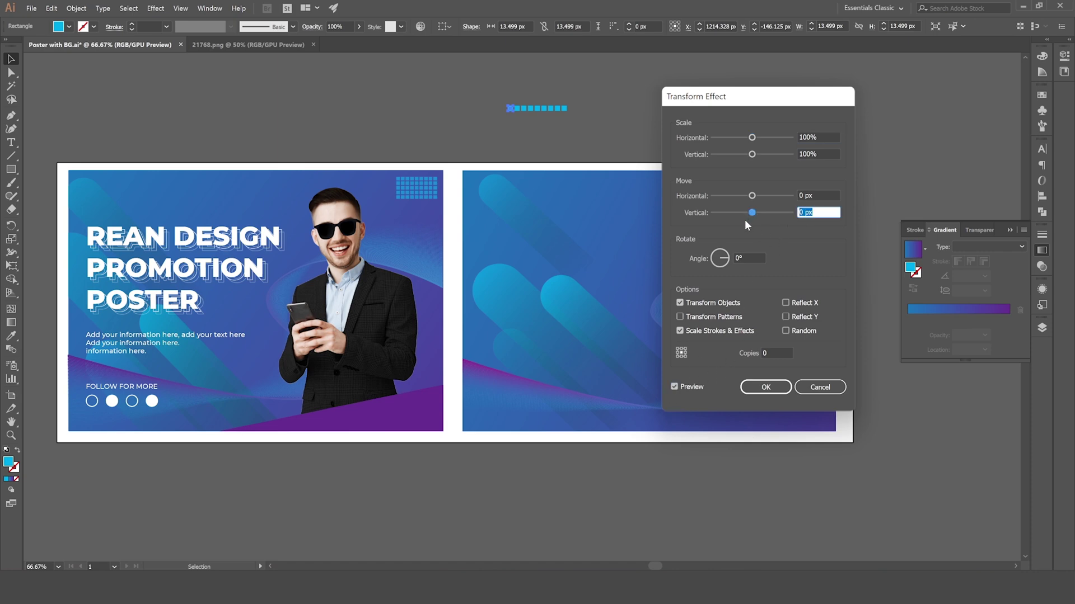
key(BackSpace)
text(18)
click(819, 193)
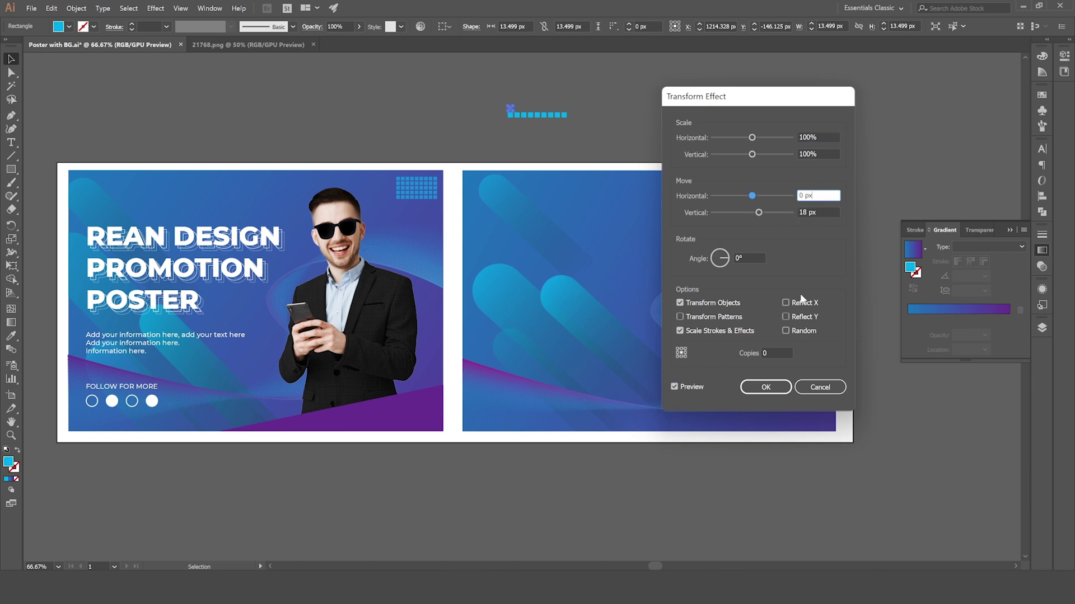
Step: Set the second Transform effect to 4 copies and apply it to build the grid of squares
double_click(778, 353)
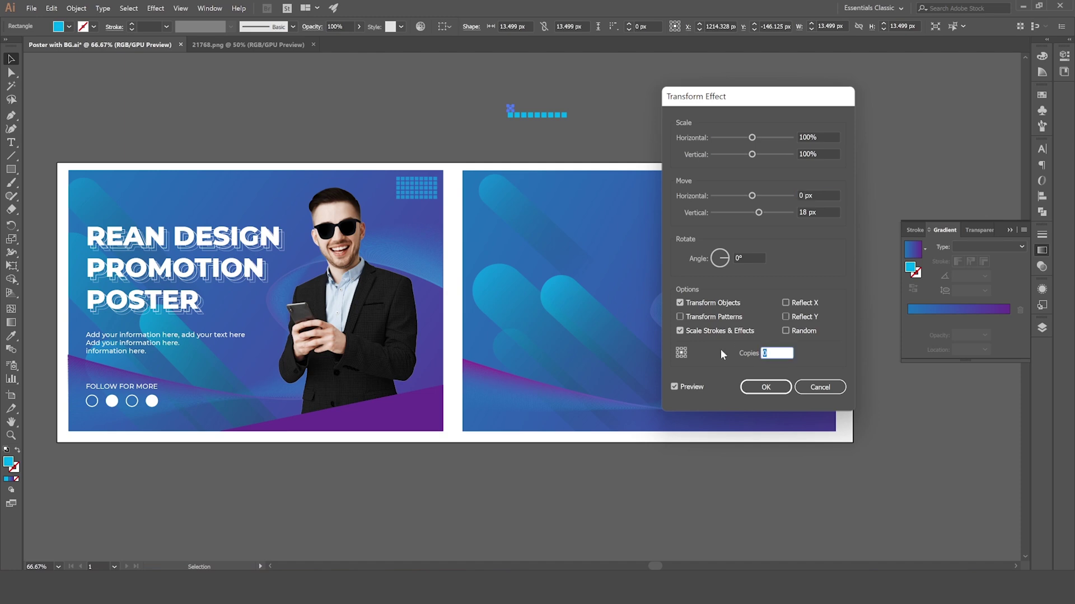
text(4)
click(815, 196)
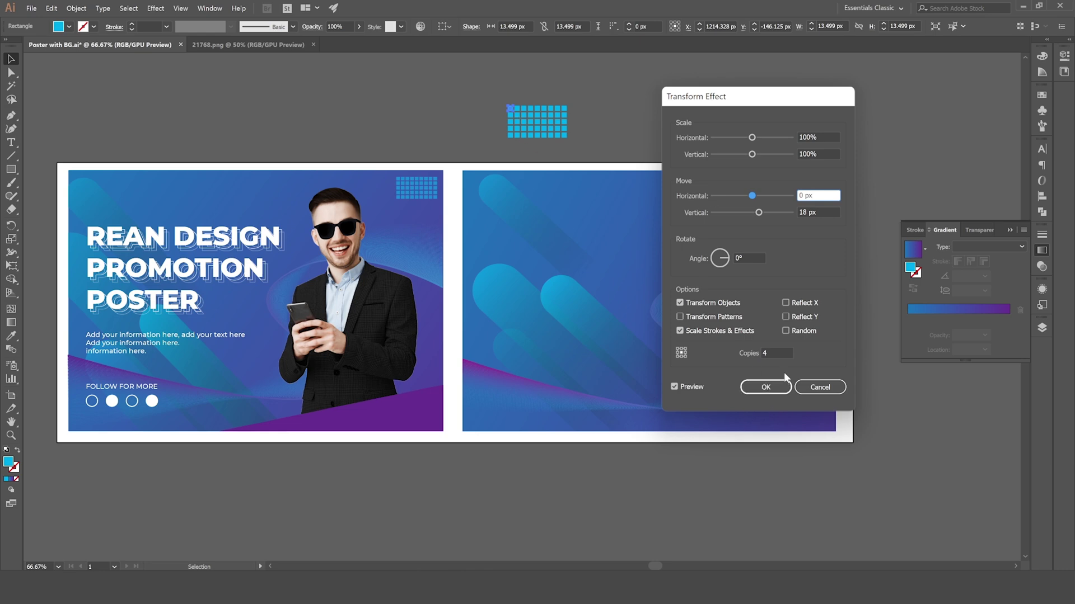
click(772, 388)
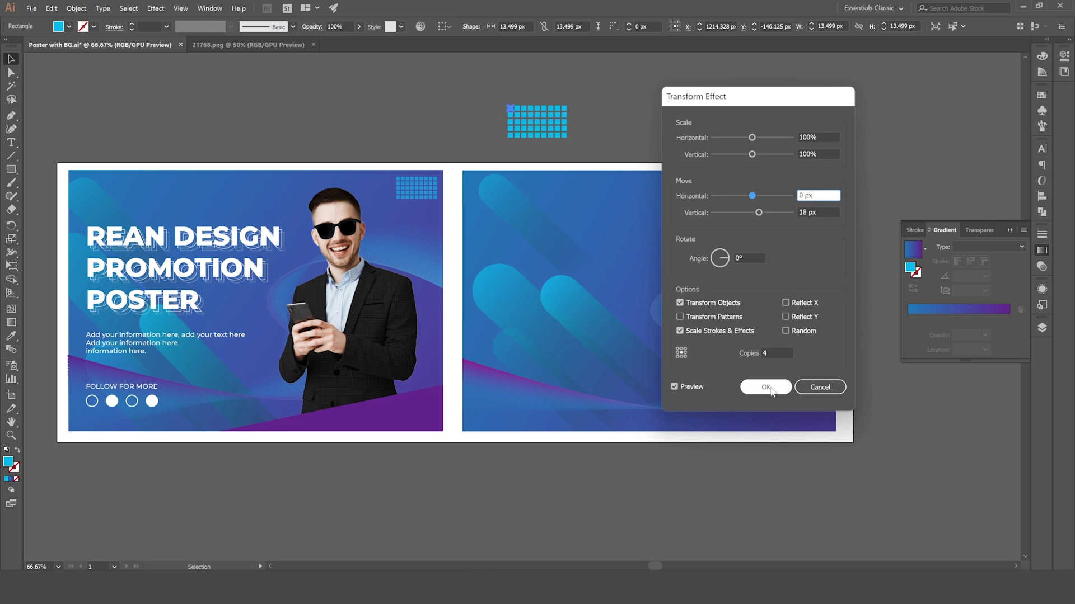
click(604, 91)
Step: Scale the grid's source square down to about 8 px with Free Transform
click(523, 121)
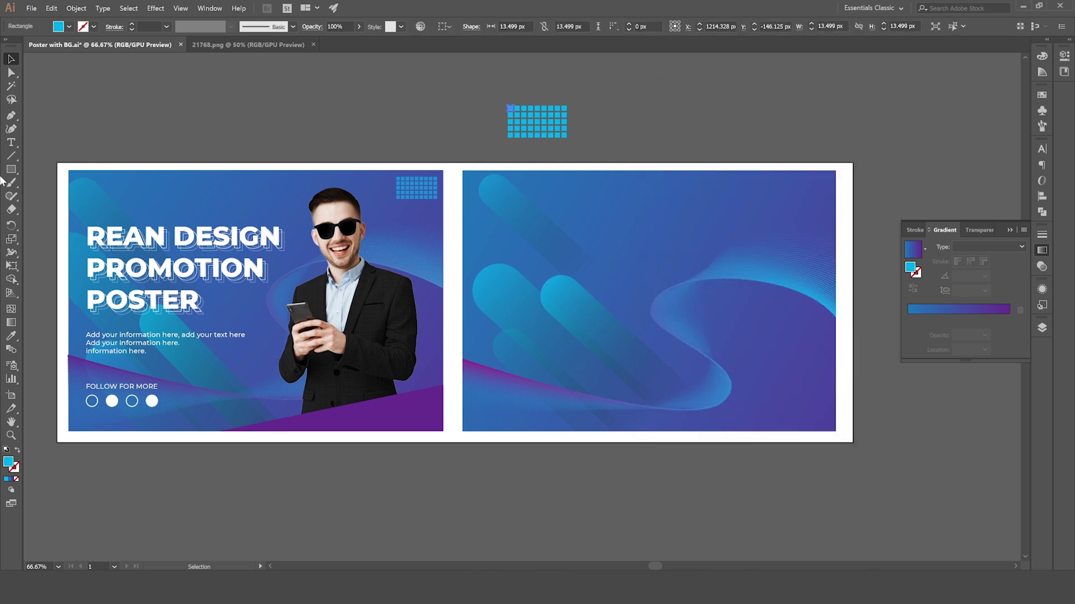
click(11, 265)
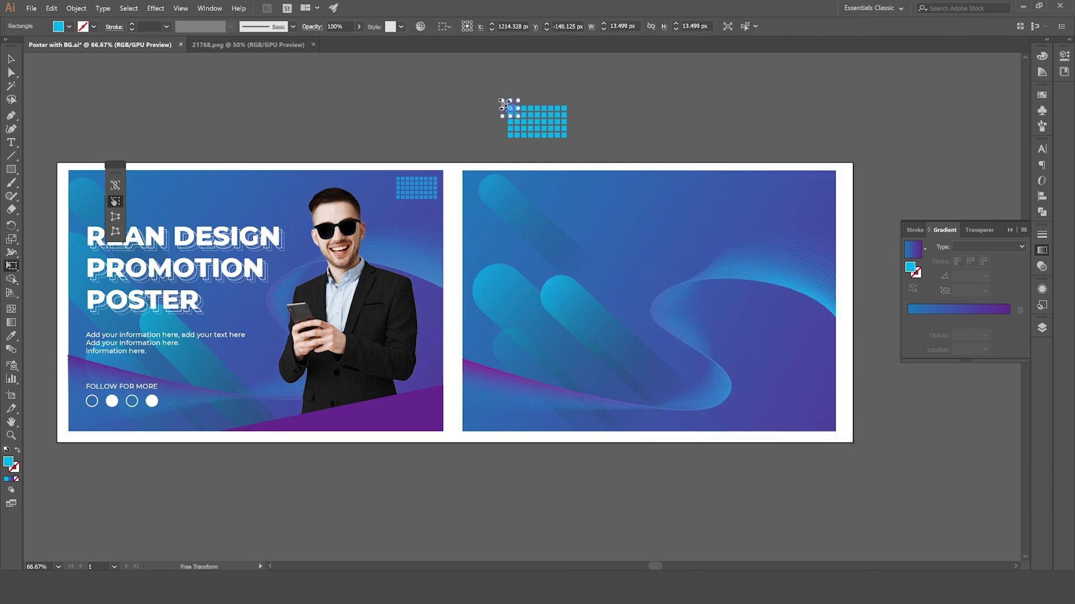
drag(501, 101, 507, 125)
scroll(509, 106, up, 3)
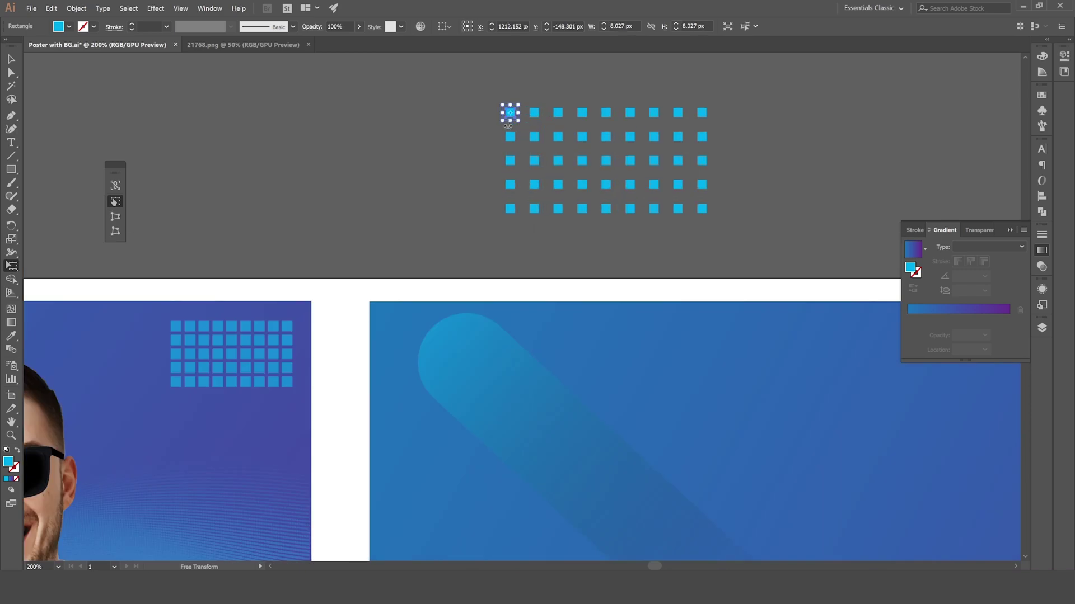
click(11, 59)
Step: Move the square grid into the upper-right corner of the new background, at about X 1889 px, Y 48 px
scroll(486, 216, down, 1)
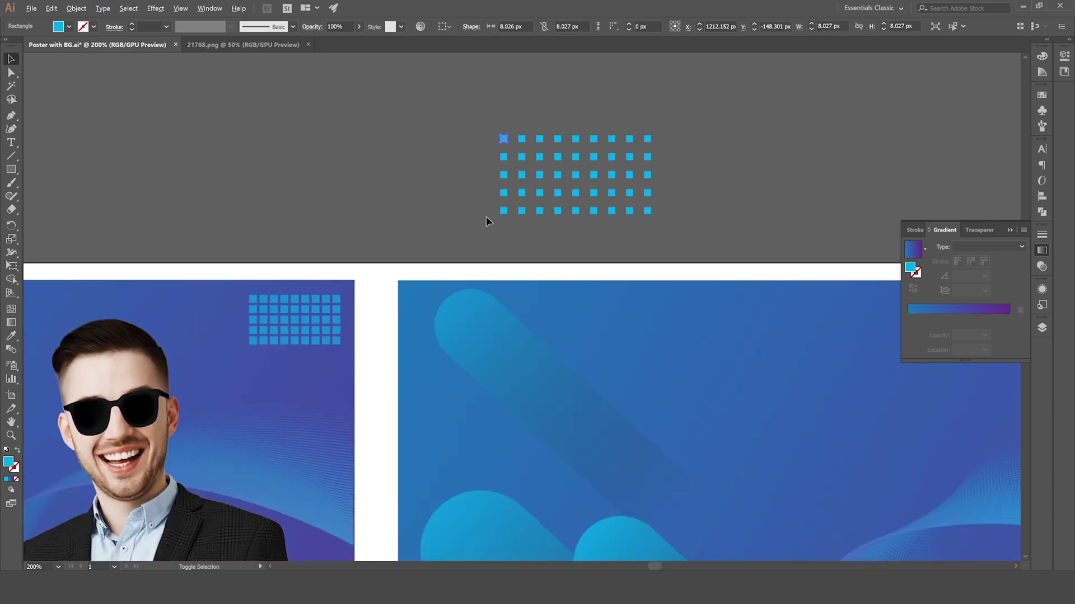
scroll(486, 217, down, 1)
scroll(502, 185, right, 6)
scroll(503, 189, down, 9)
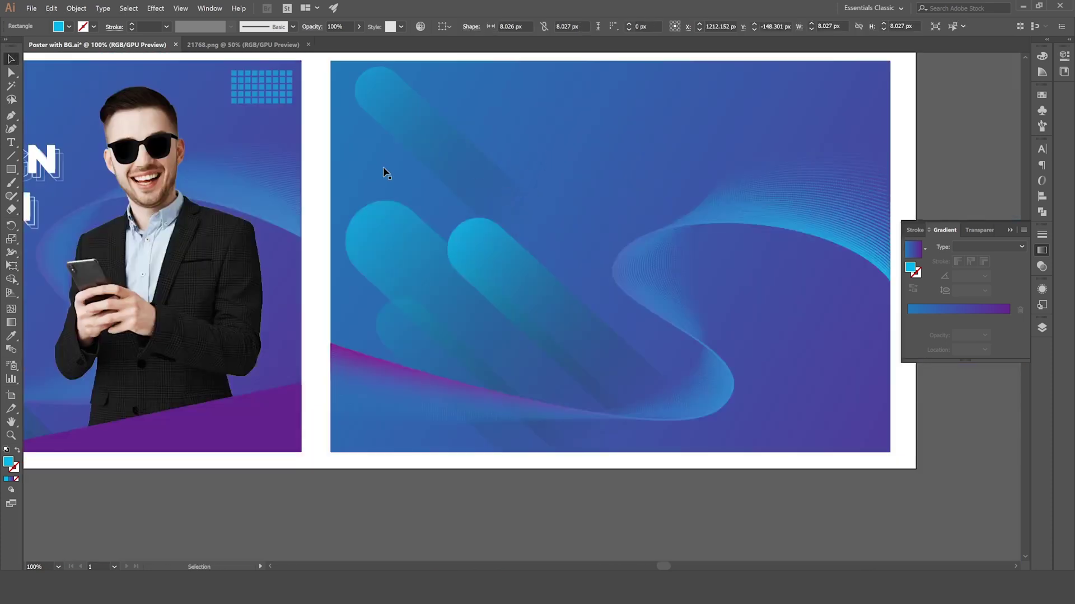
scroll(382, 166, up, 2)
scroll(385, 172, up, 3)
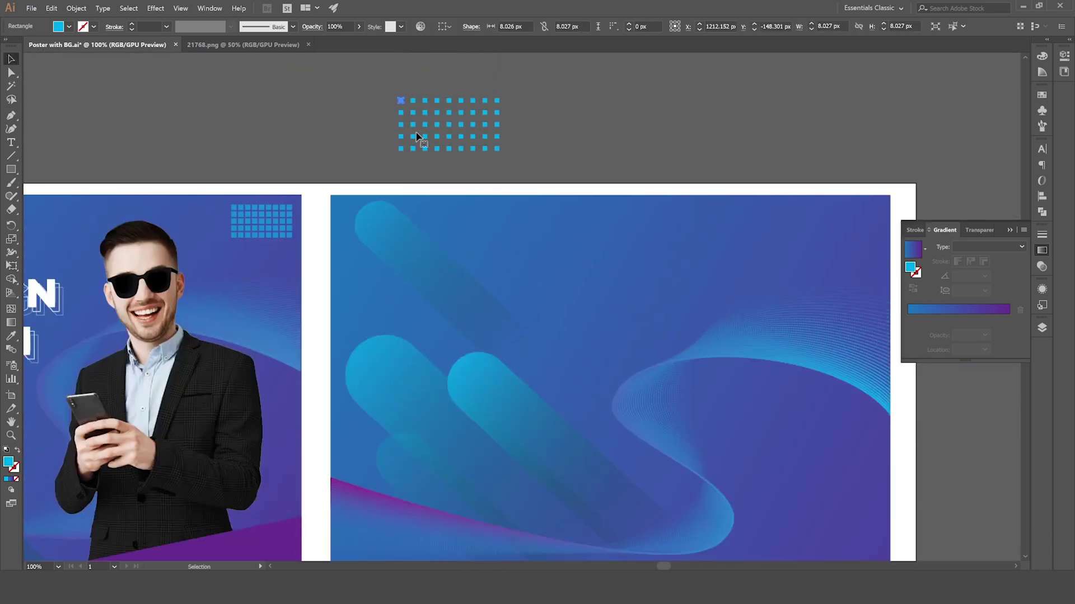
click(532, 98)
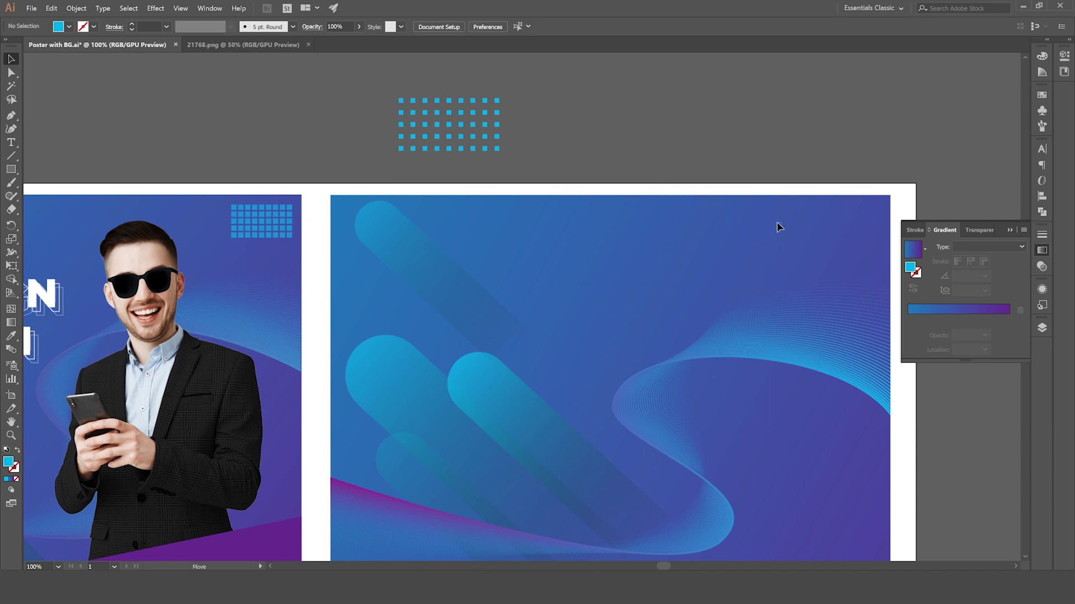
mouse_move(778, 227)
mouse_down()
mouse_move(791, 226)
mouse_move(770, 217)
mouse_up()
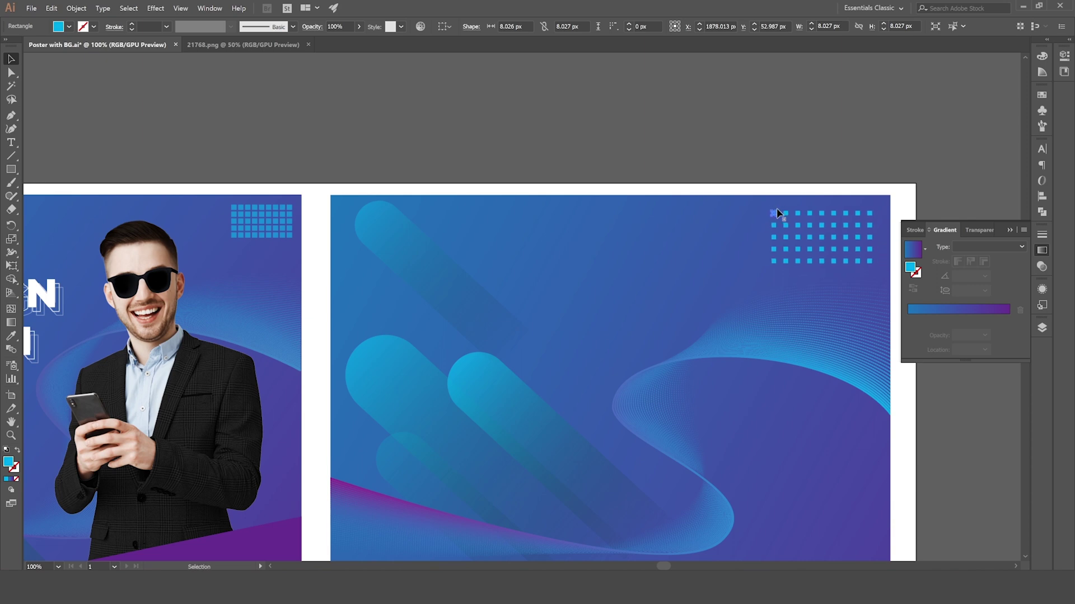
key(ctrl+z)
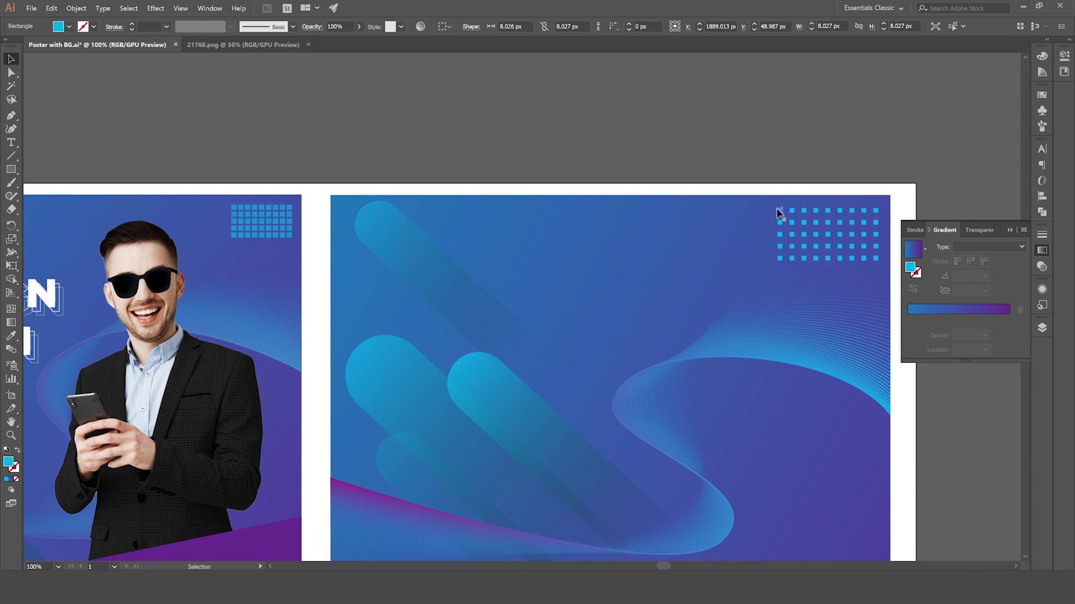
key(Up)
Step: Edit the grid's first Transform effect in its appearance settings, setting the horizontal move to 16 px
click(1041, 289)
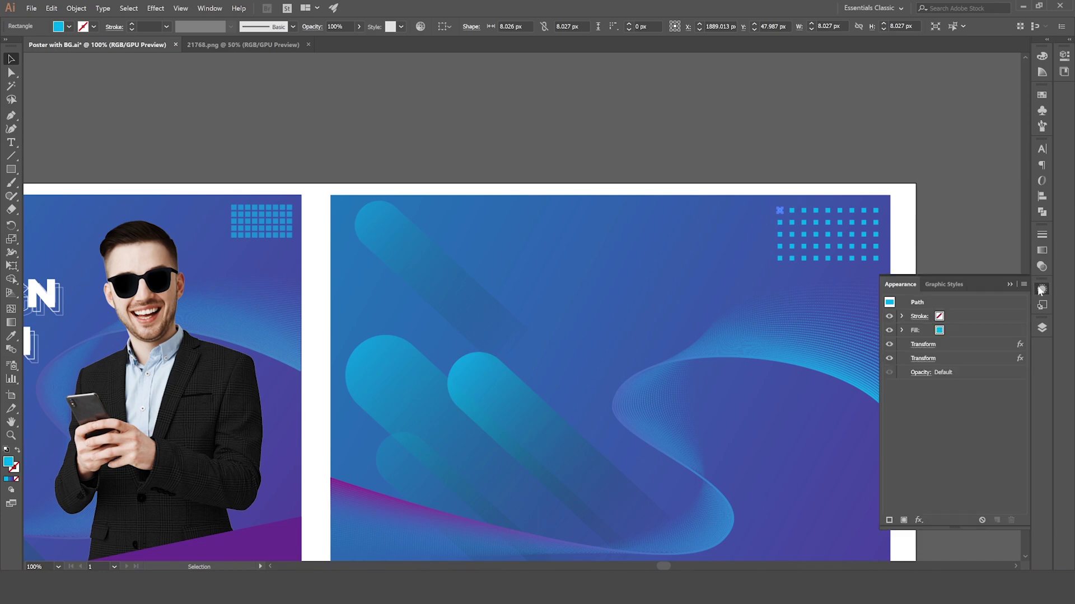
click(922, 345)
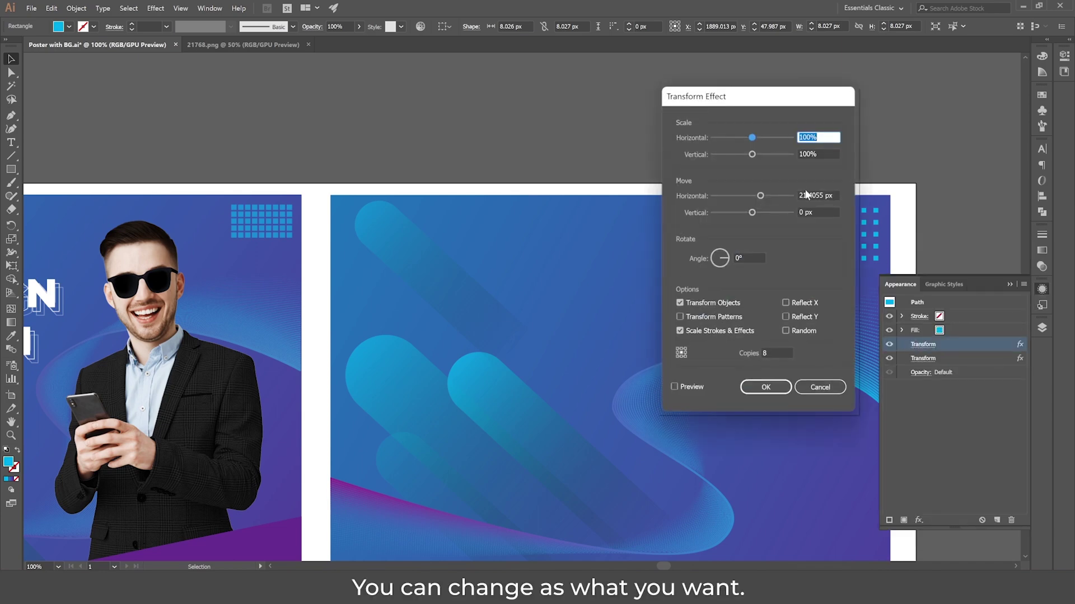
drag(800, 192, 857, 191)
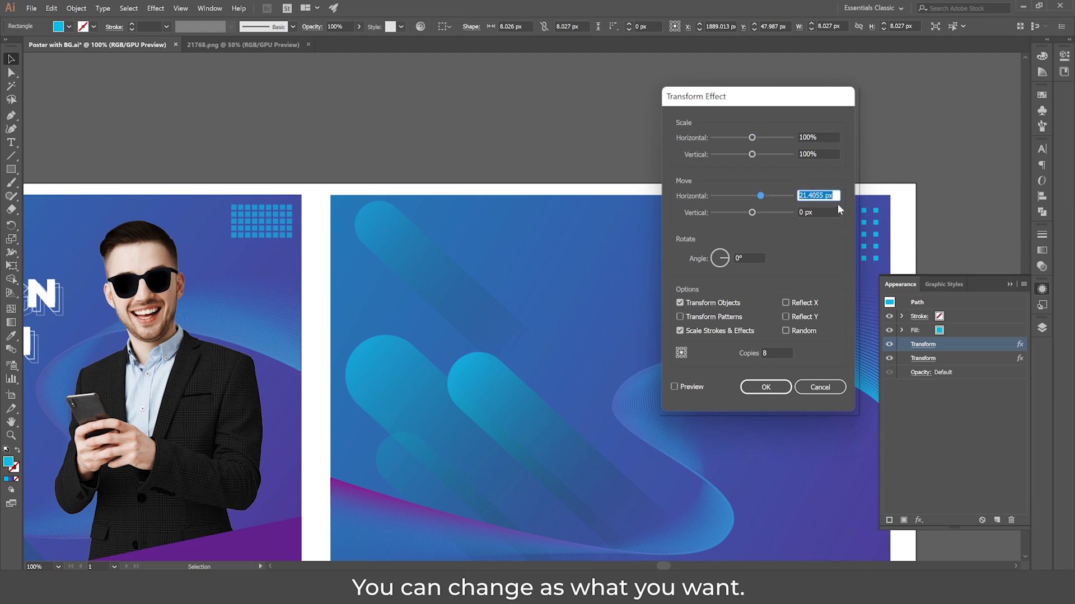
text(16)
drag(792, 98, 603, 100)
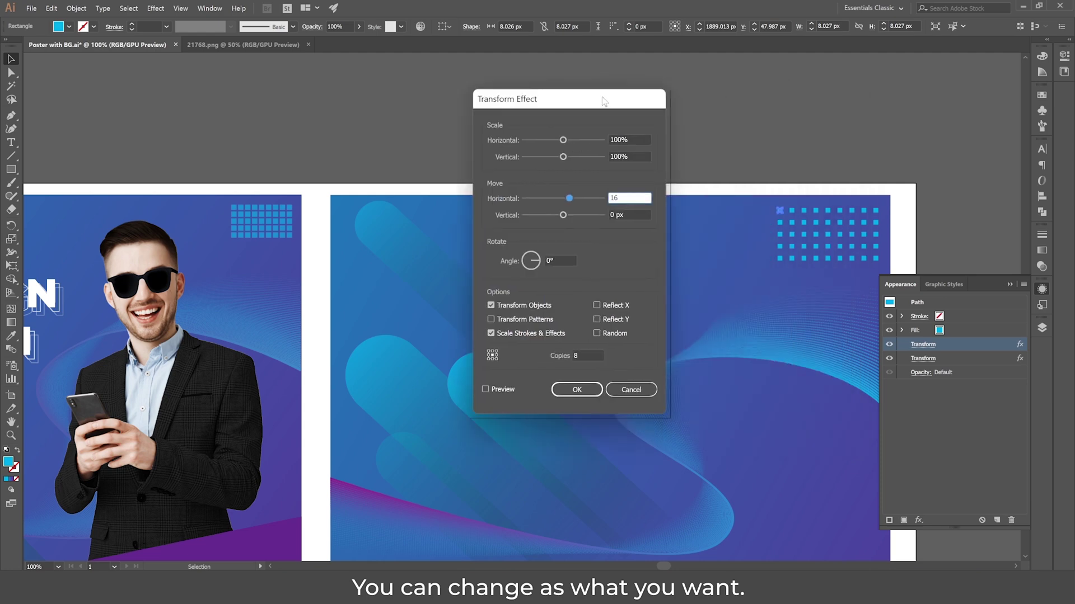
click(483, 386)
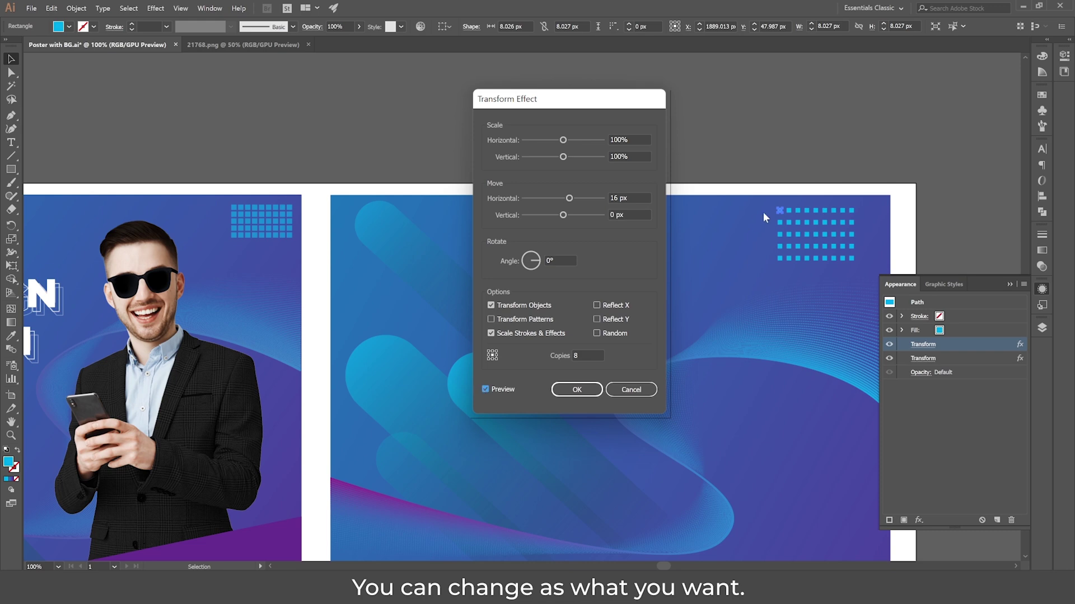
click(577, 390)
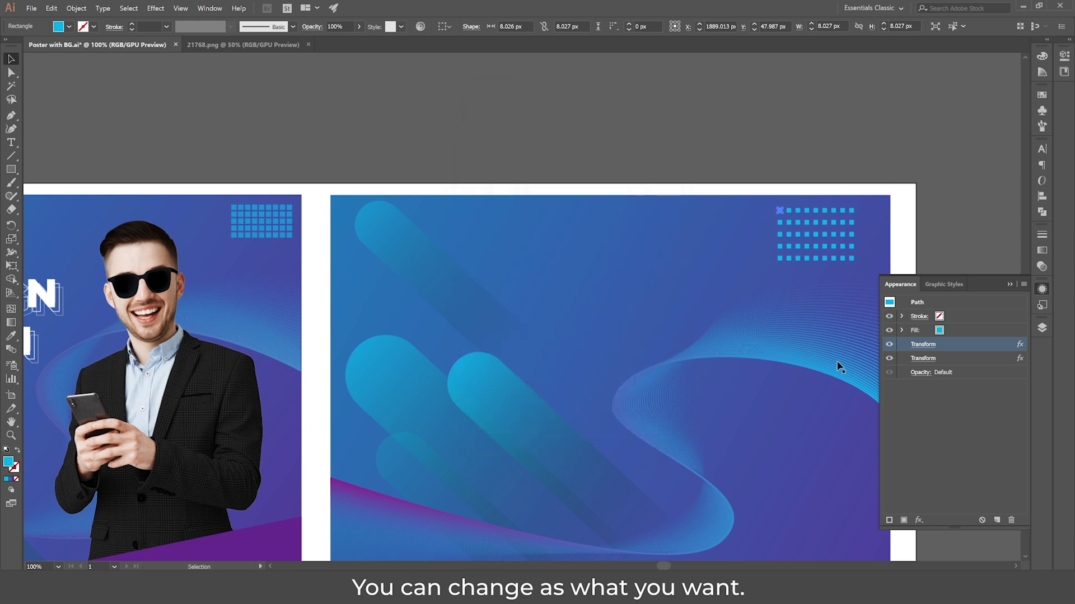
Step: Edit the grid's second Transform effect, setting the vertical move to 16 px, and apply it with the preview on
click(936, 358)
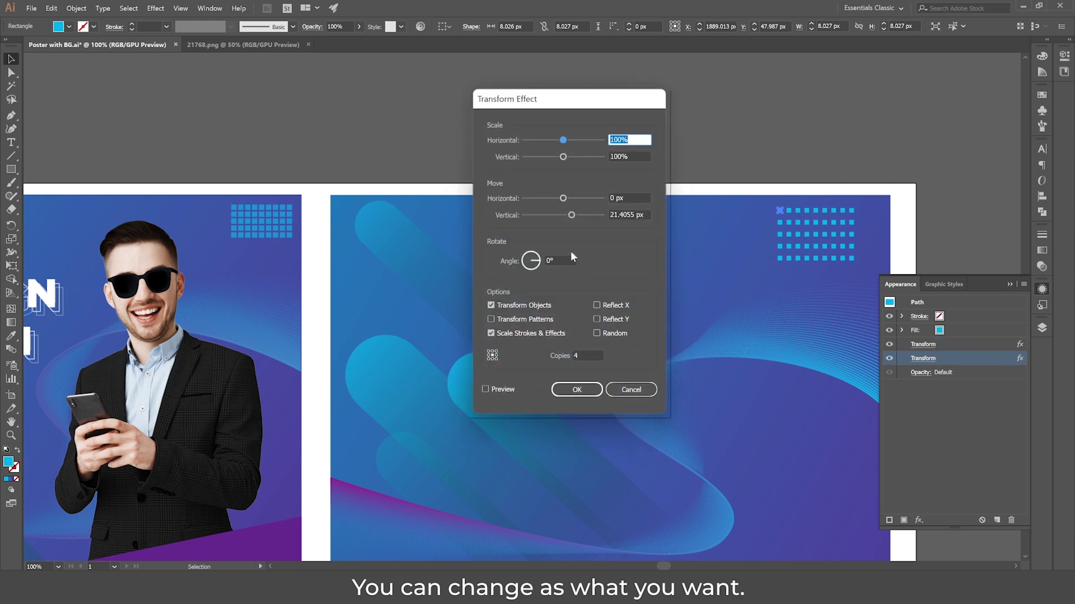
click(613, 215)
text(16)
click(633, 198)
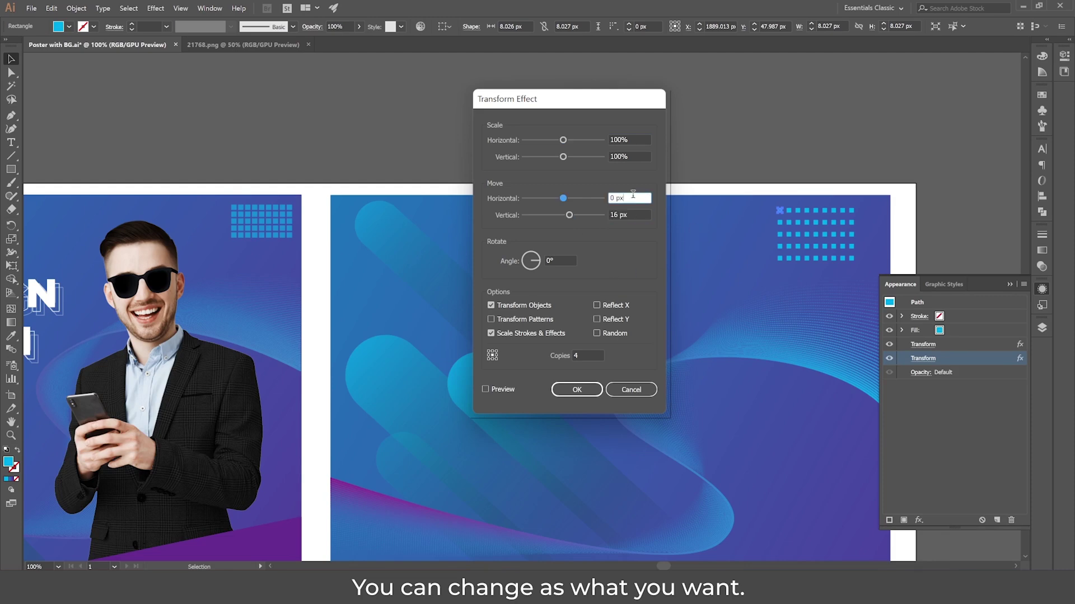
click(498, 391)
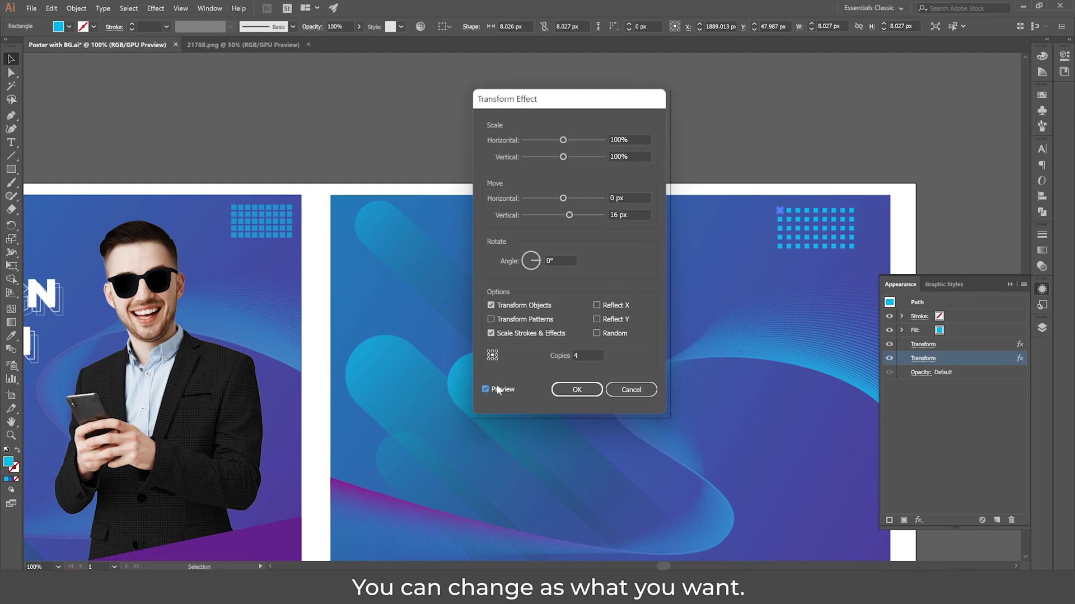
click(577, 390)
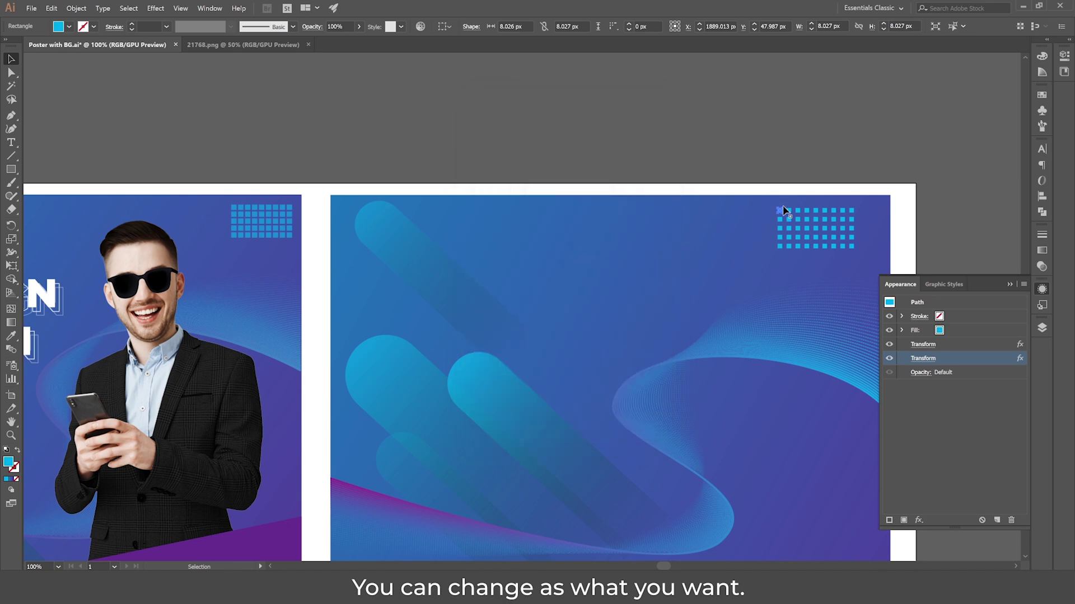
Step: Move the square grid closer to the new background's upper-right corner, at about X 1936 px, Y 44 px, and deselect it
drag(781, 209, 798, 207)
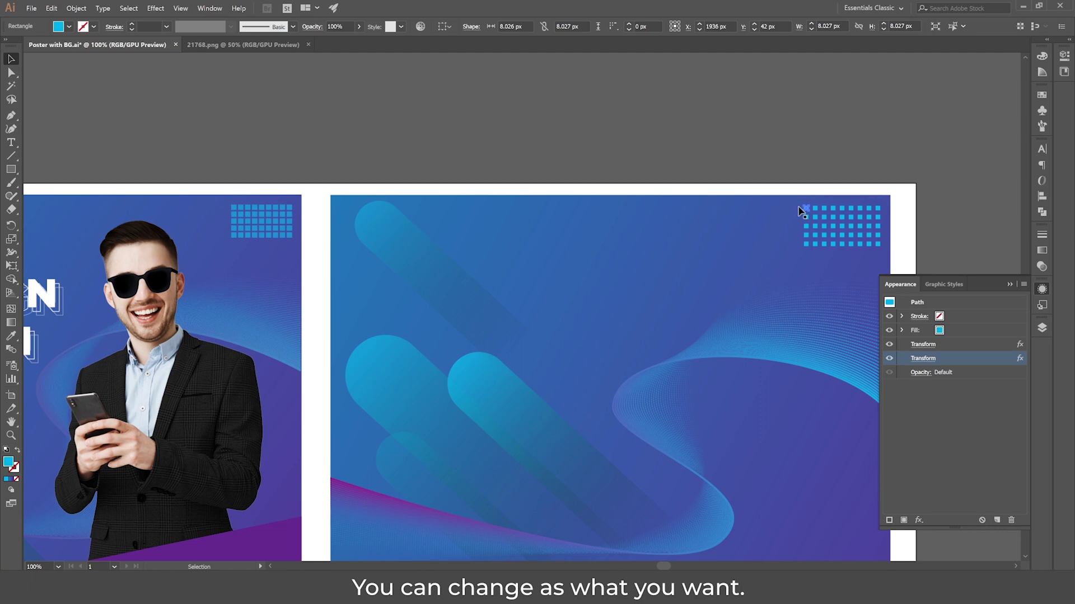
scroll(413, 250, down, 1)
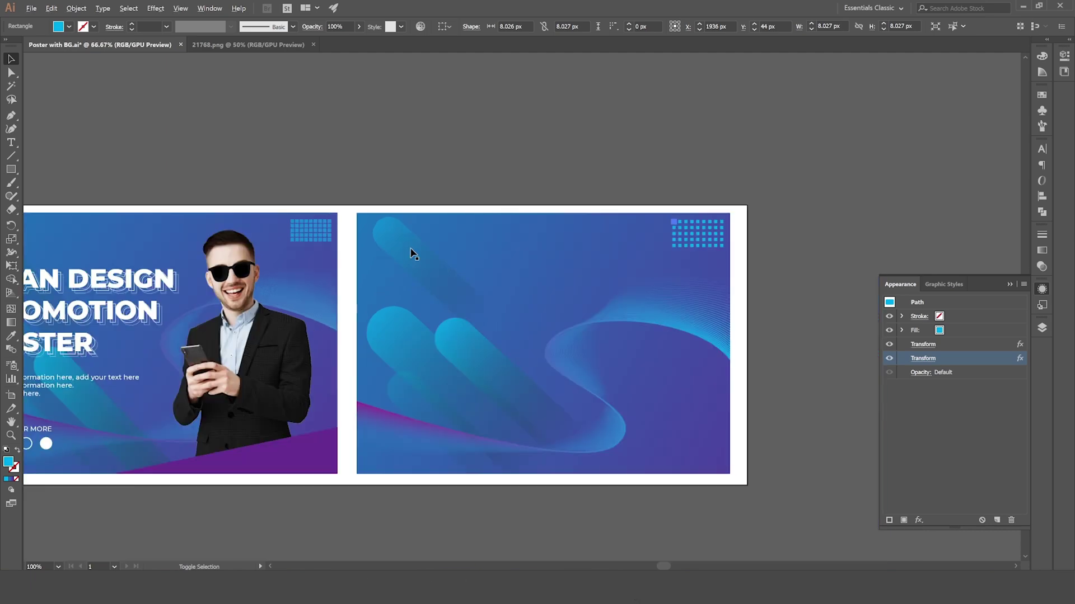
drag(399, 263, 508, 189)
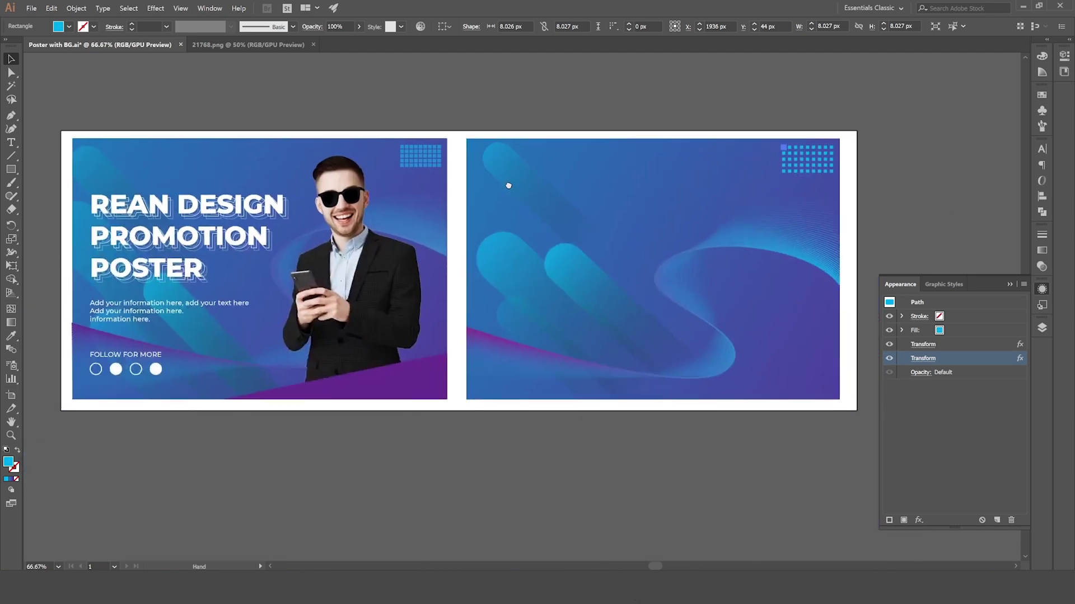
click(492, 476)
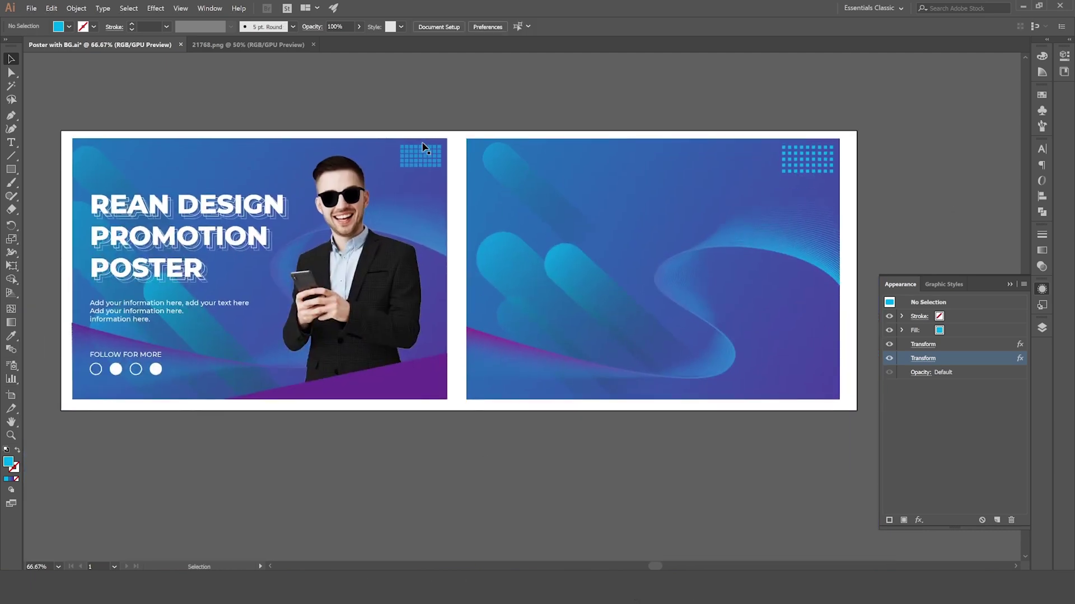
Step: Bring the man's photo from 21768.png into the poster document and place it over the new background
click(258, 45)
drag(525, 230, 482, 230)
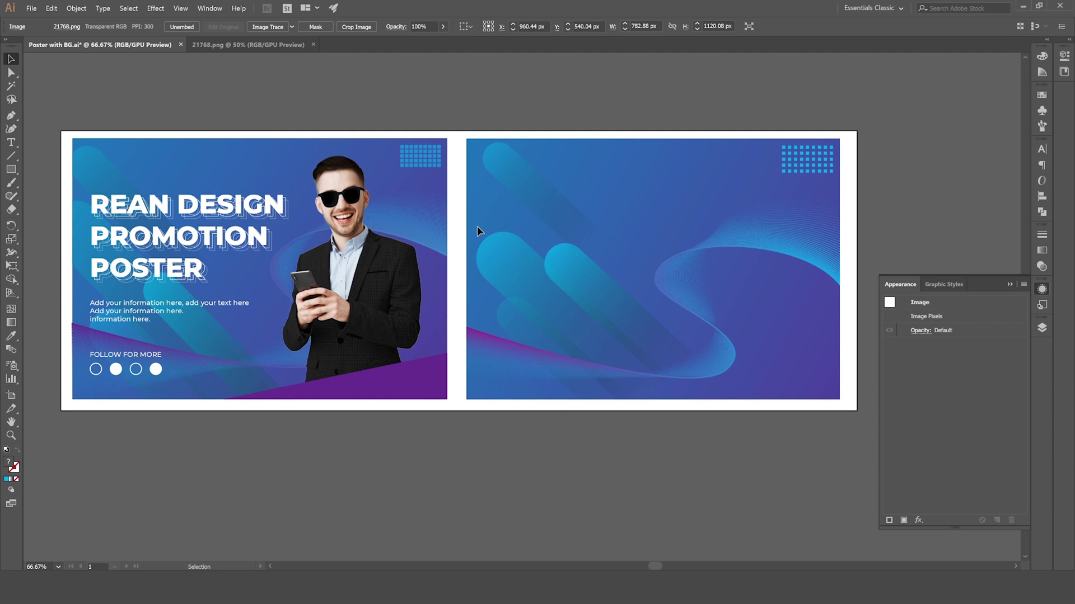
drag(477, 228, 580, 273)
Step: Scale the man's photo to about 458 × 655 px with Free Transform and position it at about X 1815 px, Y 337 px
key(e)
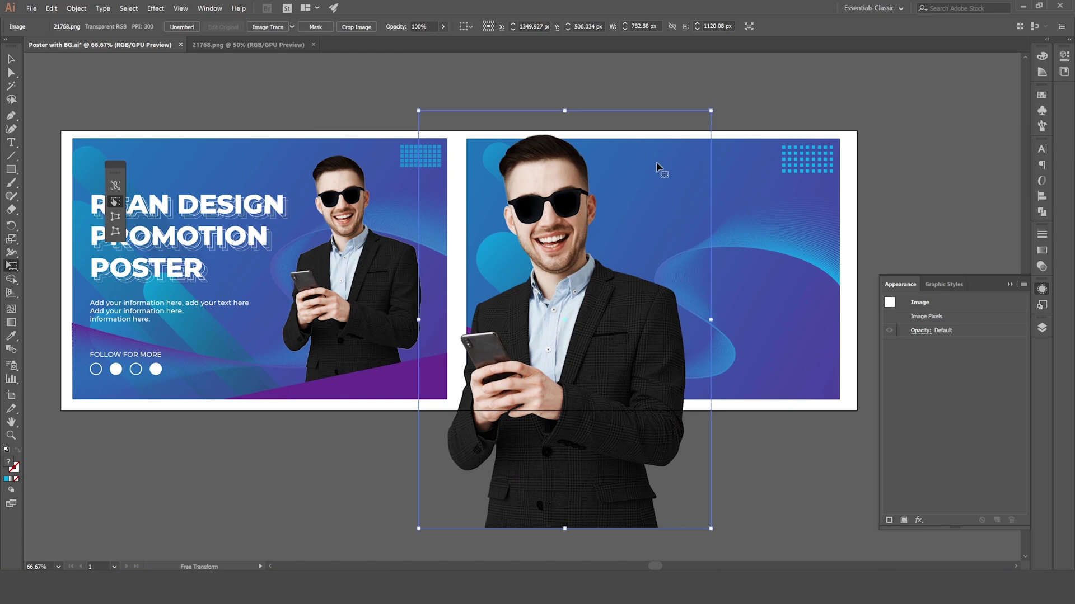
drag(711, 108, 647, 196)
key(v)
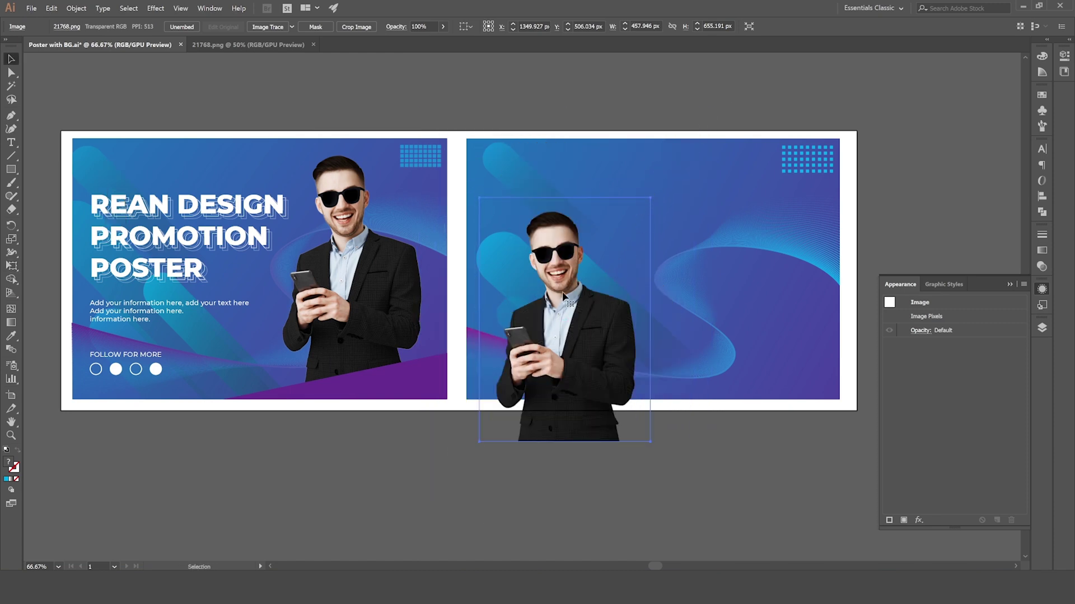
drag(564, 295, 720, 240)
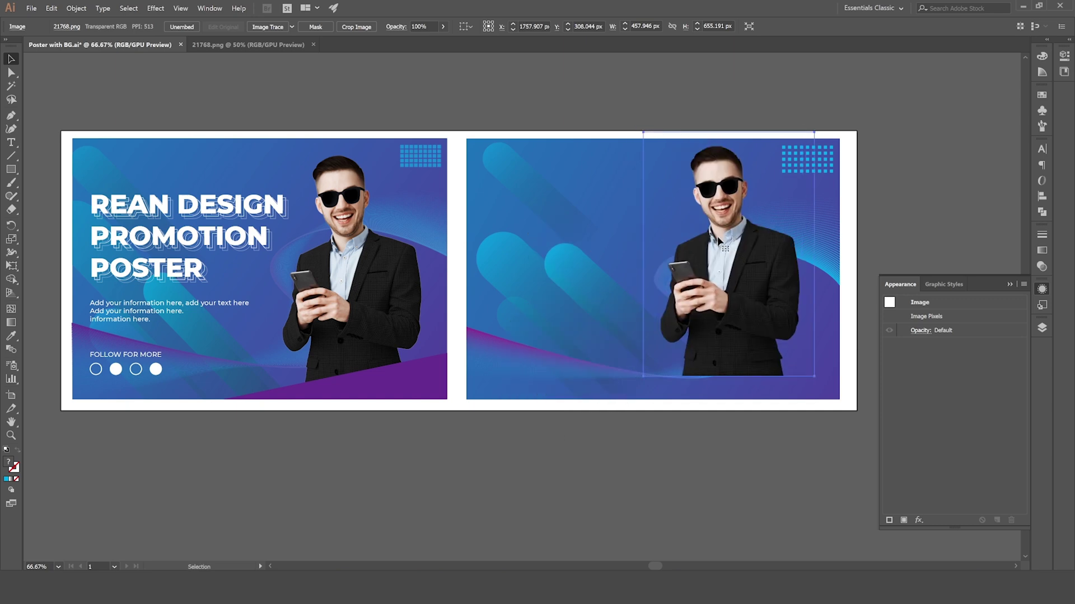
drag(727, 193, 735, 200)
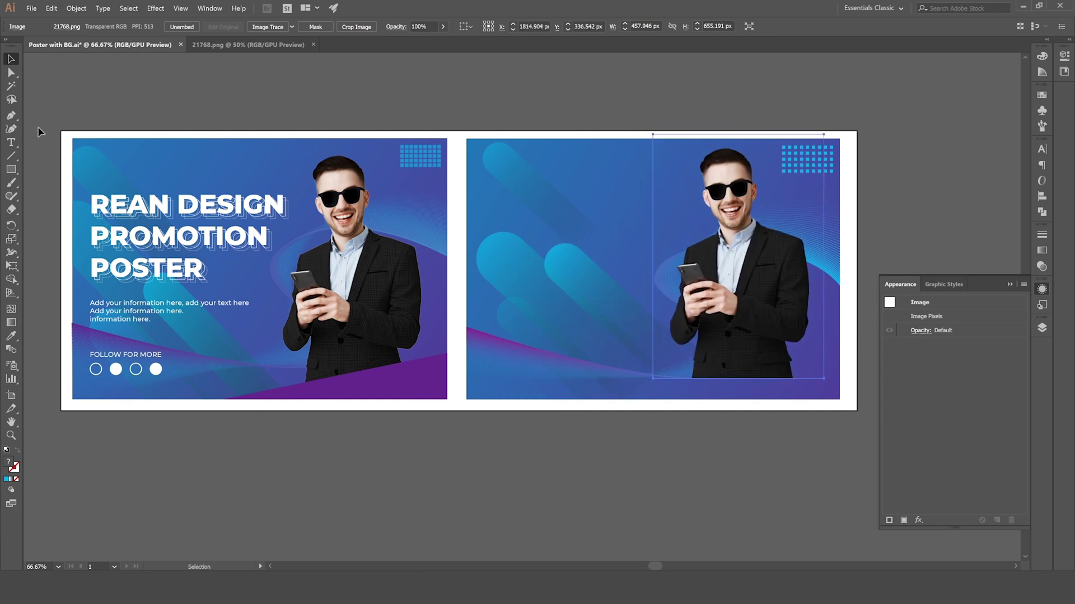
Step: Draw a rectangle about 420 × 241 px over the man's lower body and fill it with purple
click(18, 173)
drag(832, 392, 677, 303)
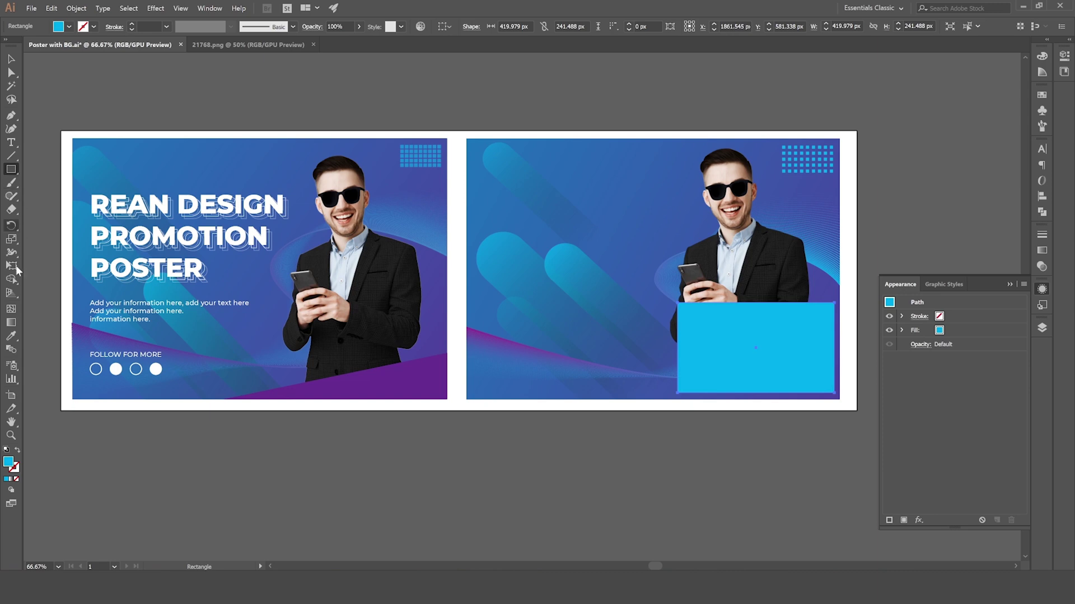
click(15, 60)
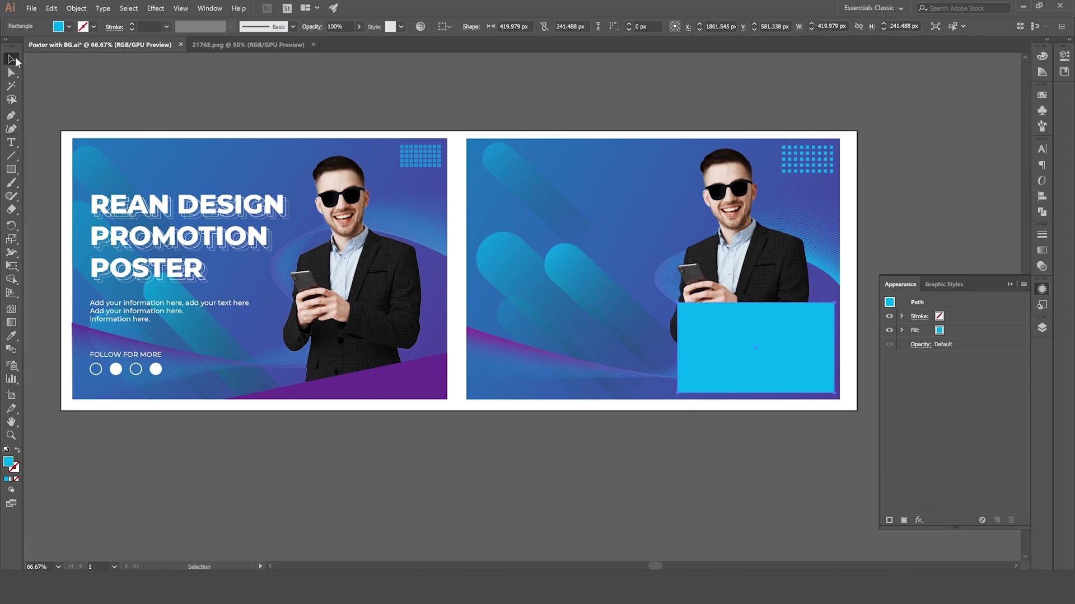
click(68, 26)
click(109, 53)
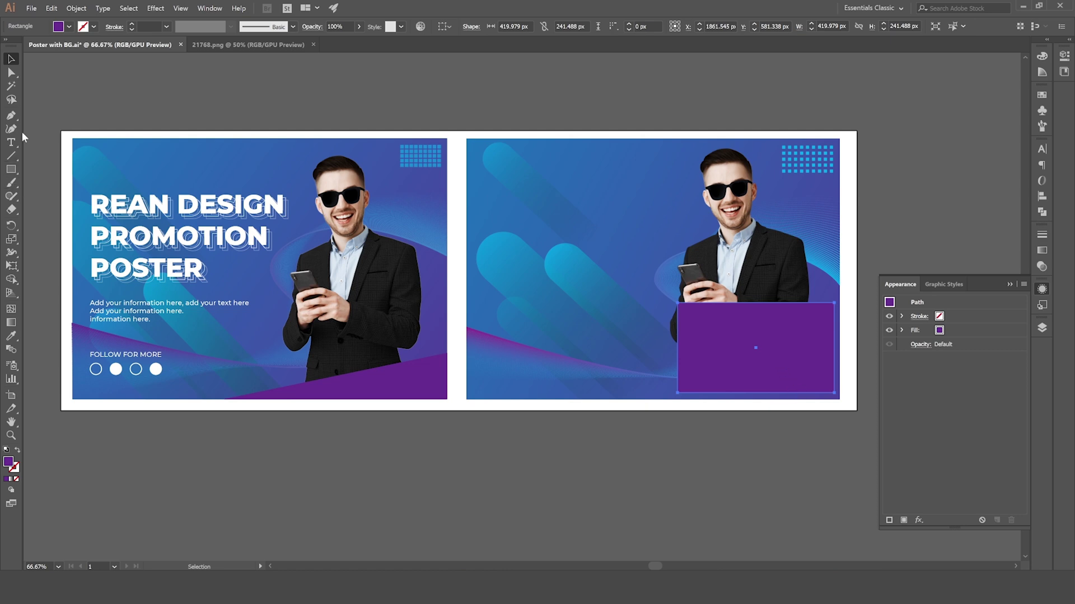
Step: Delete the purple rectangle's upper-left anchor point to turn it into a triangle
click(11, 116)
click(53, 143)
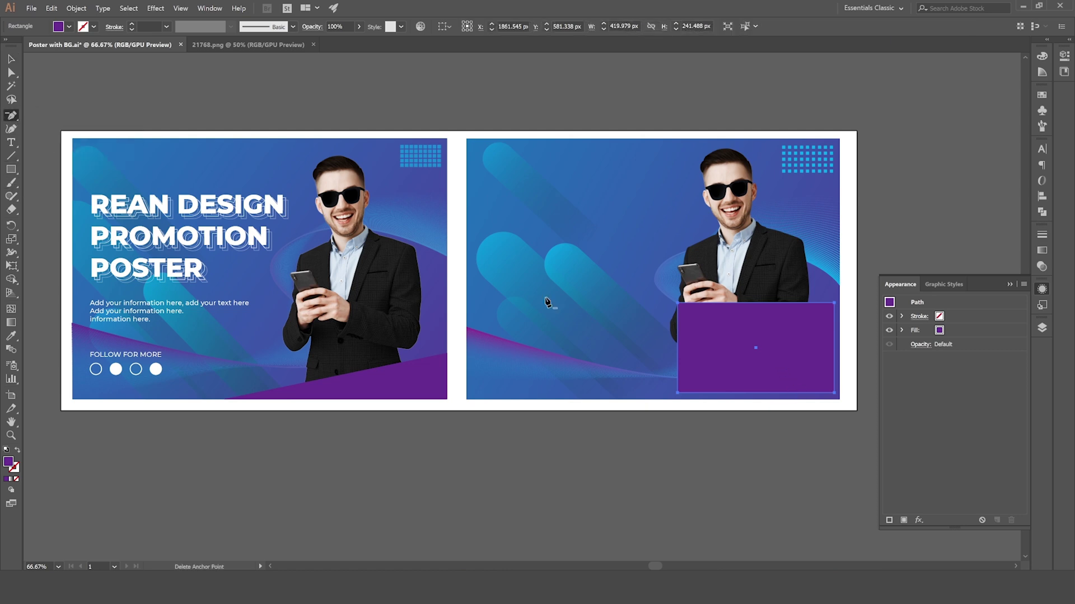
scroll(715, 318, up, 3)
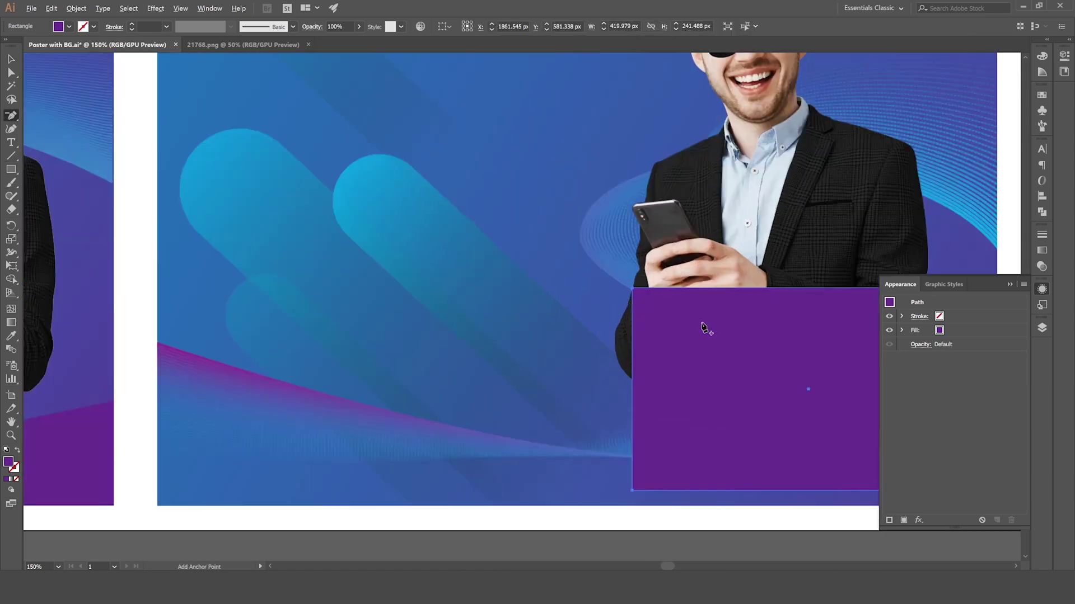
click(611, 282)
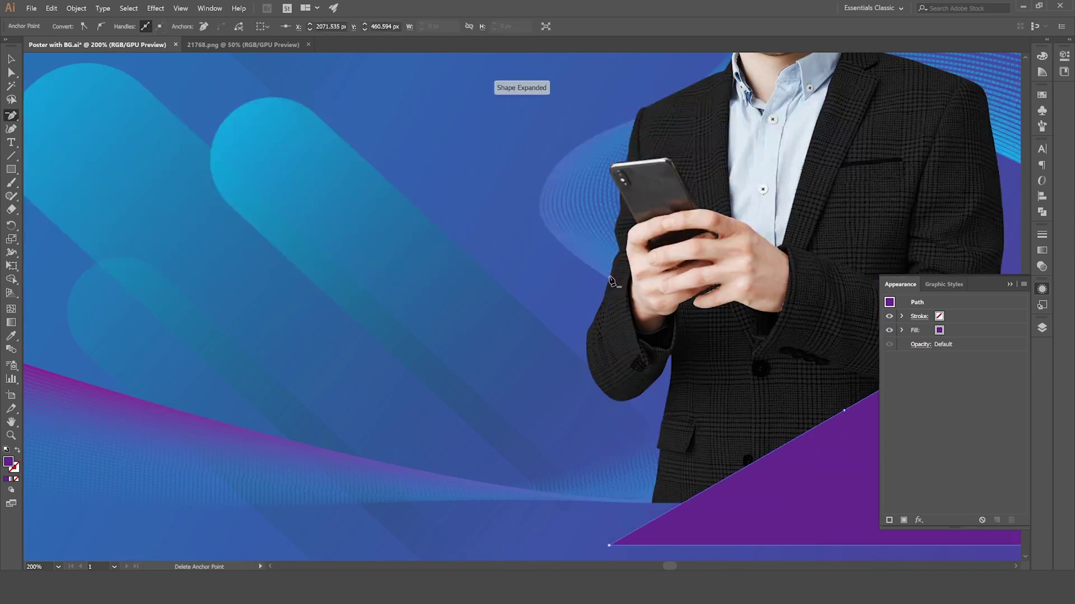
scroll(676, 391, down, 2)
scroll(676, 391, down, 1)
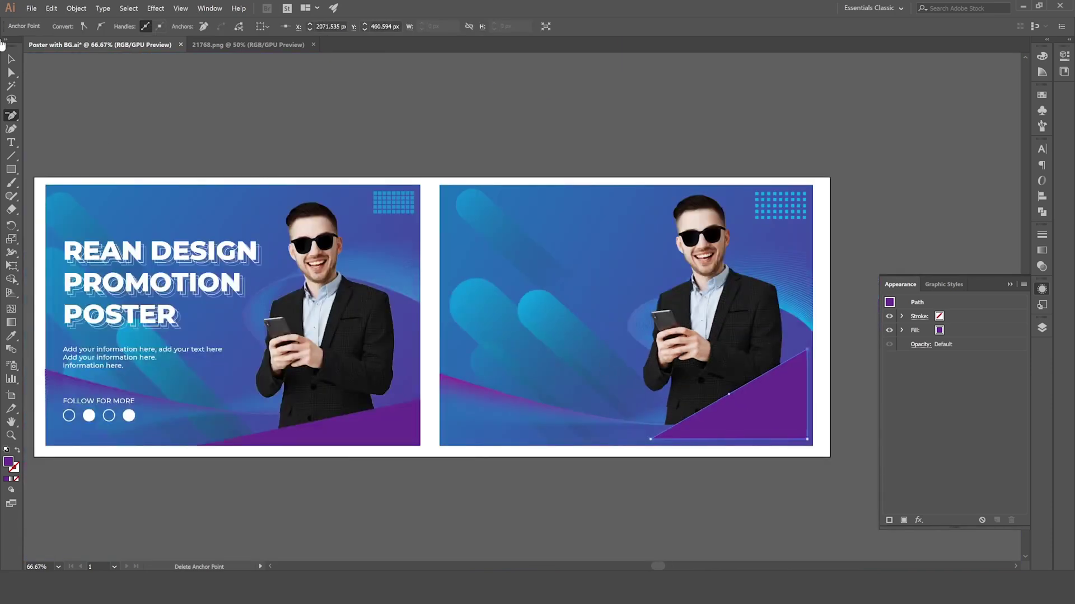
Step: Reshape the purple triangle into a long, shallow wedge by lowering its upper-right anchor and extending its left anchor outward
key(a)
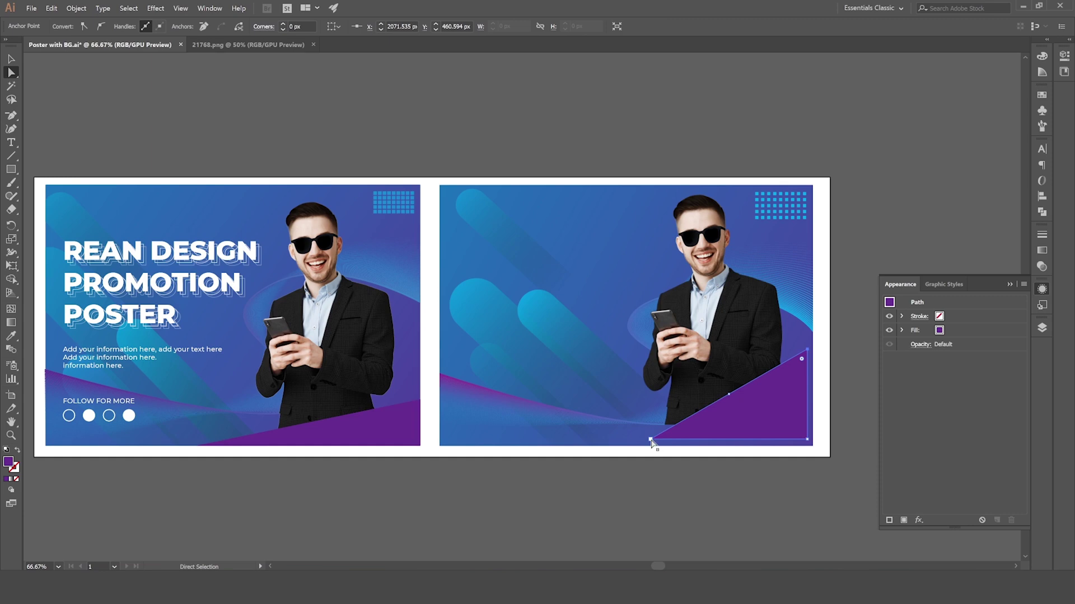
drag(650, 438, 646, 437)
drag(807, 351, 806, 387)
drag(647, 441, 587, 450)
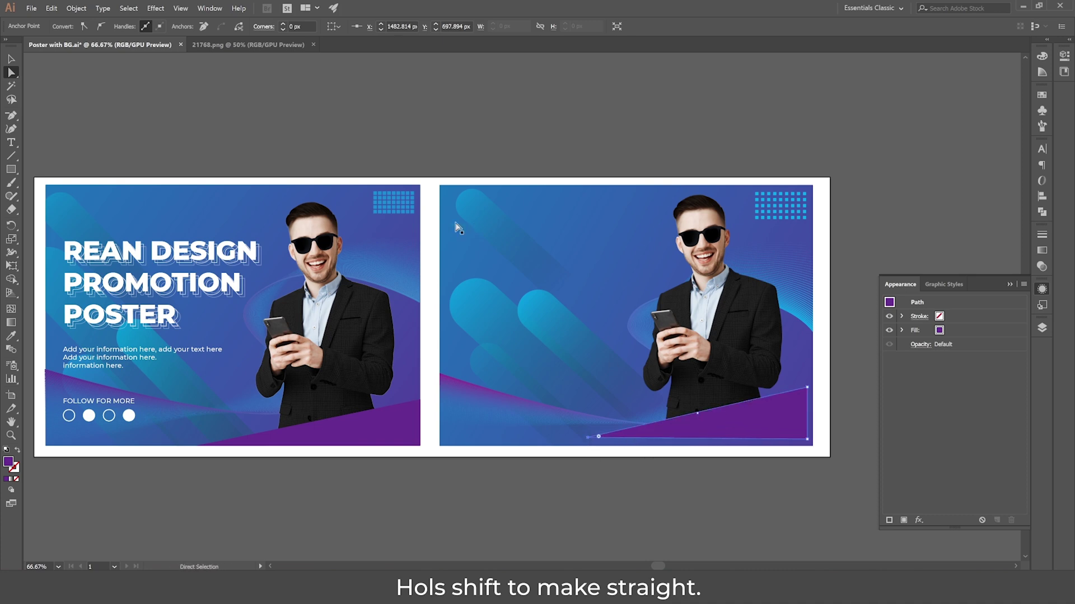
click(11, 58)
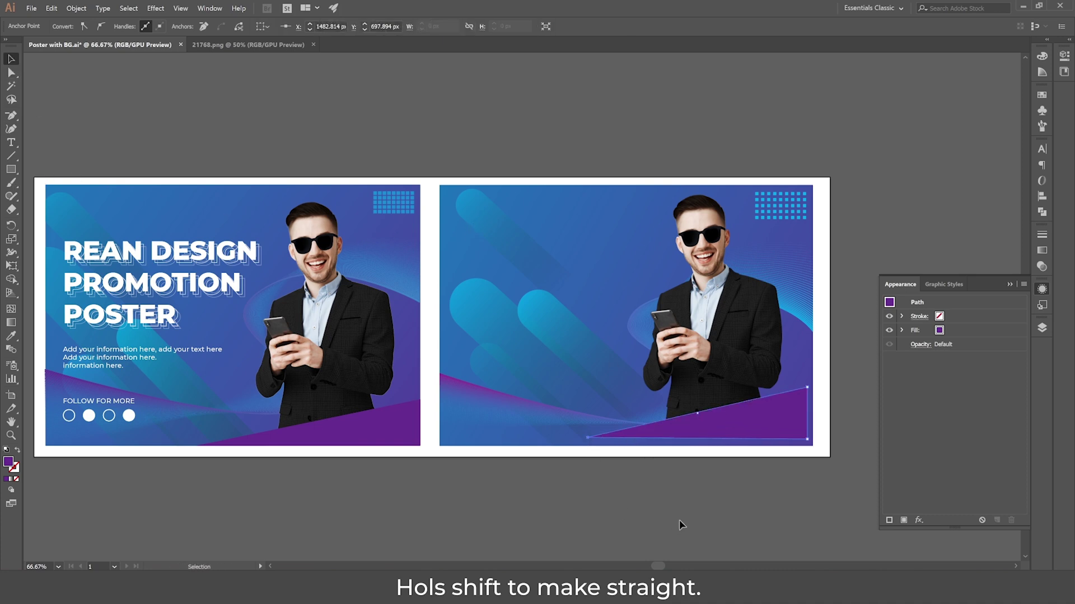
Step: Align the purple wedge to the bottom and right edges of the new background
click(767, 414)
shift+click(540, 431)
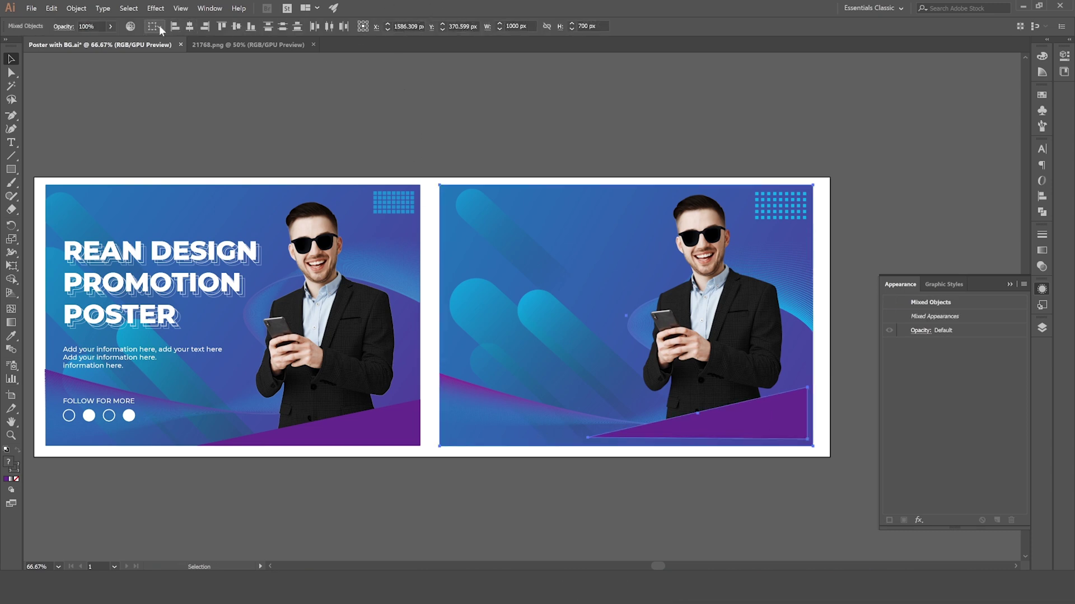
click(154, 27)
click(193, 45)
click(251, 26)
click(205, 26)
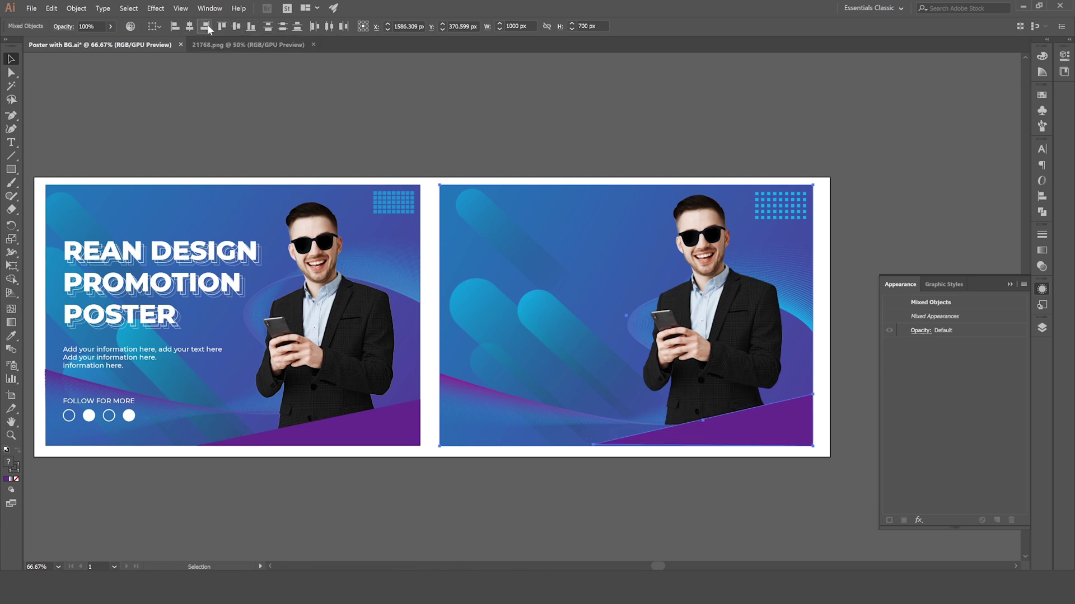
click(658, 470)
Step: Move the man's photo slightly down and to the right so the wedge covers its lower edge, at about X 1839 px, Y 352 px
click(716, 303)
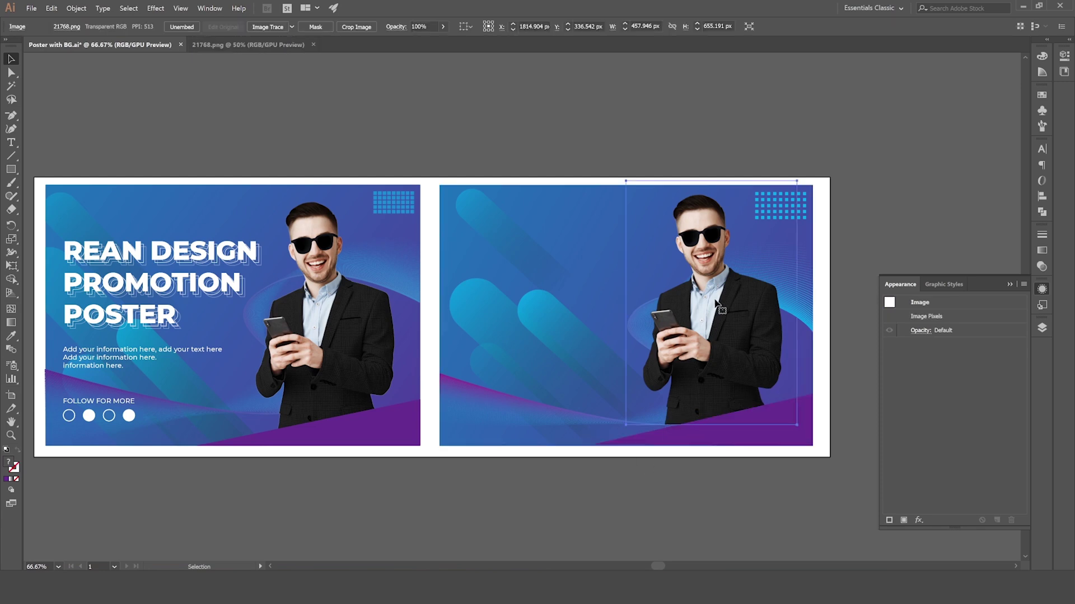
drag(715, 303, 724, 316)
scroll(703, 434, down, 2)
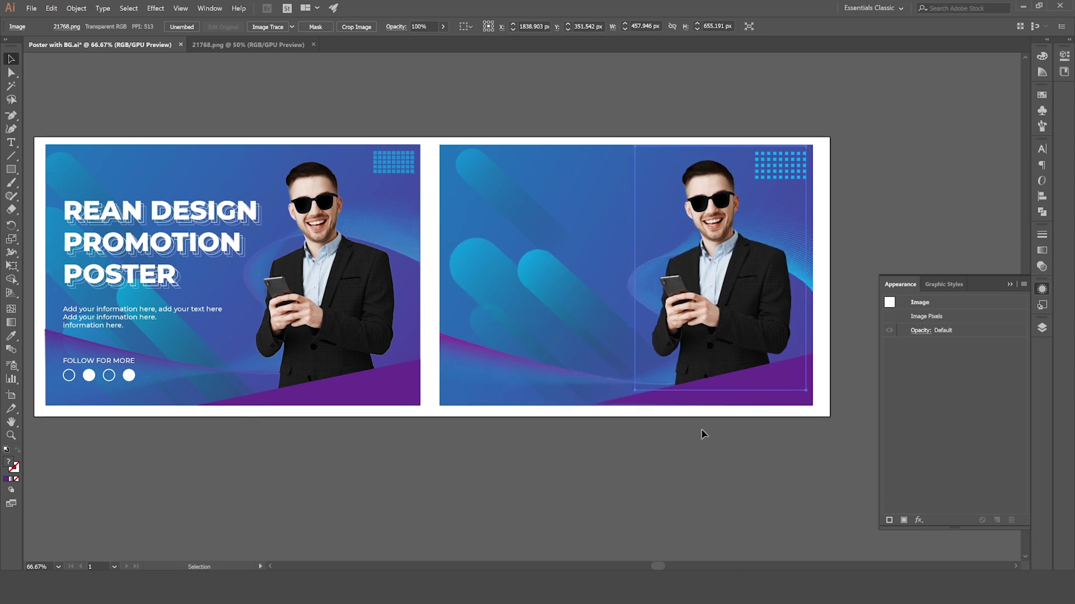
click(699, 459)
scroll(605, 403, down, 2)
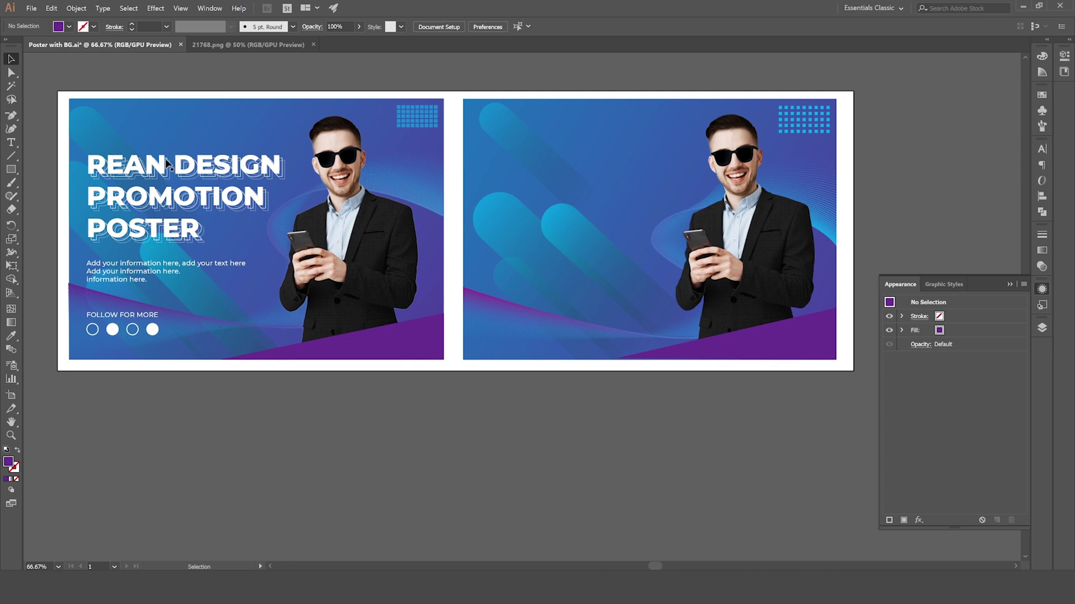
Step: Add a text line styled like the original poster's heading and position it at about X 1394 px, Y 174 px
click(12, 143)
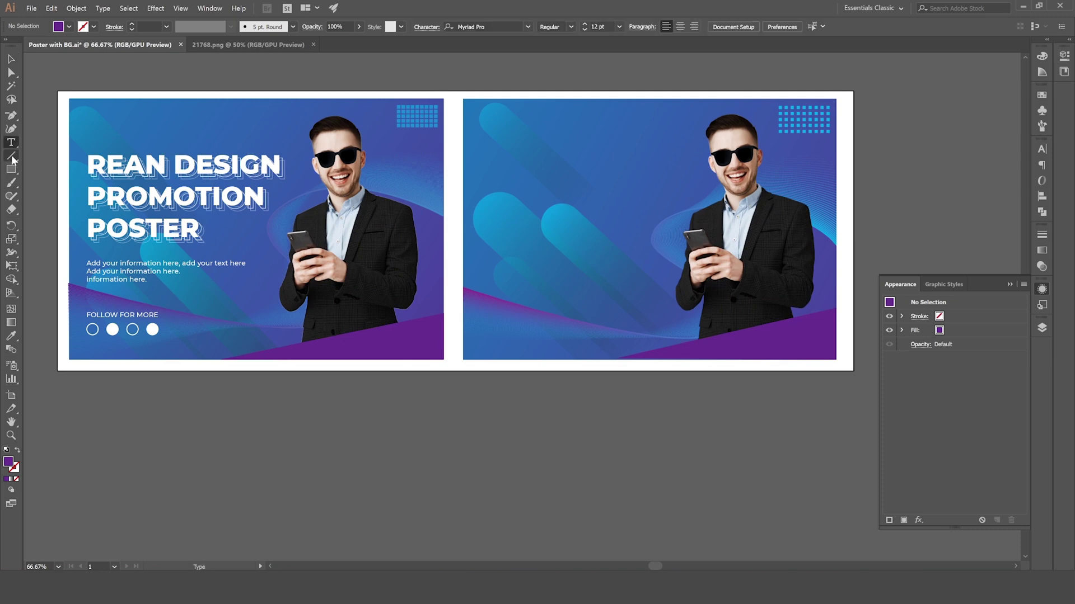
click(523, 139)
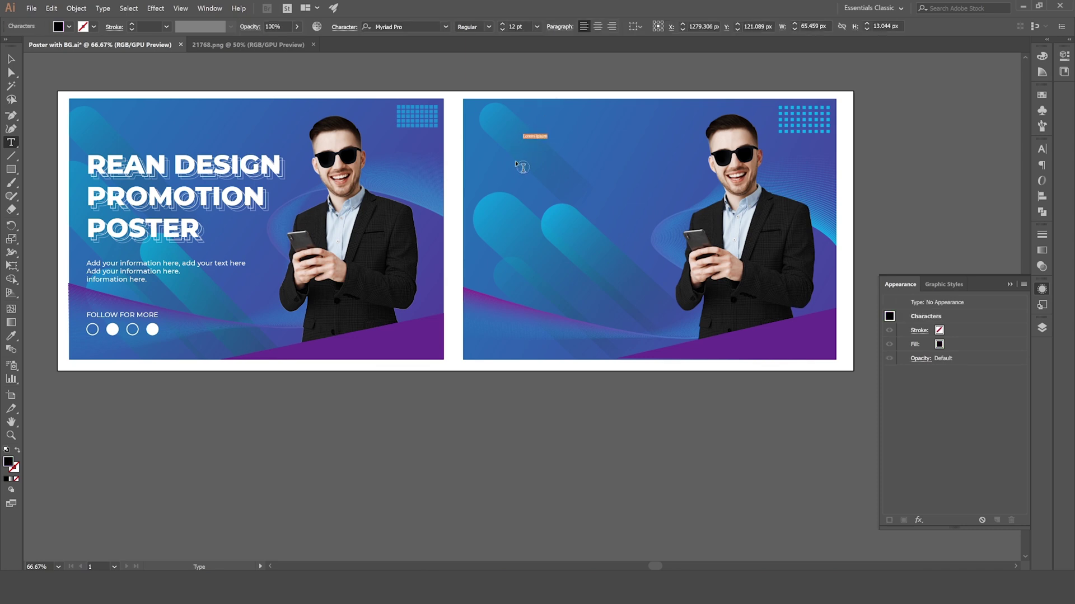
click(11, 336)
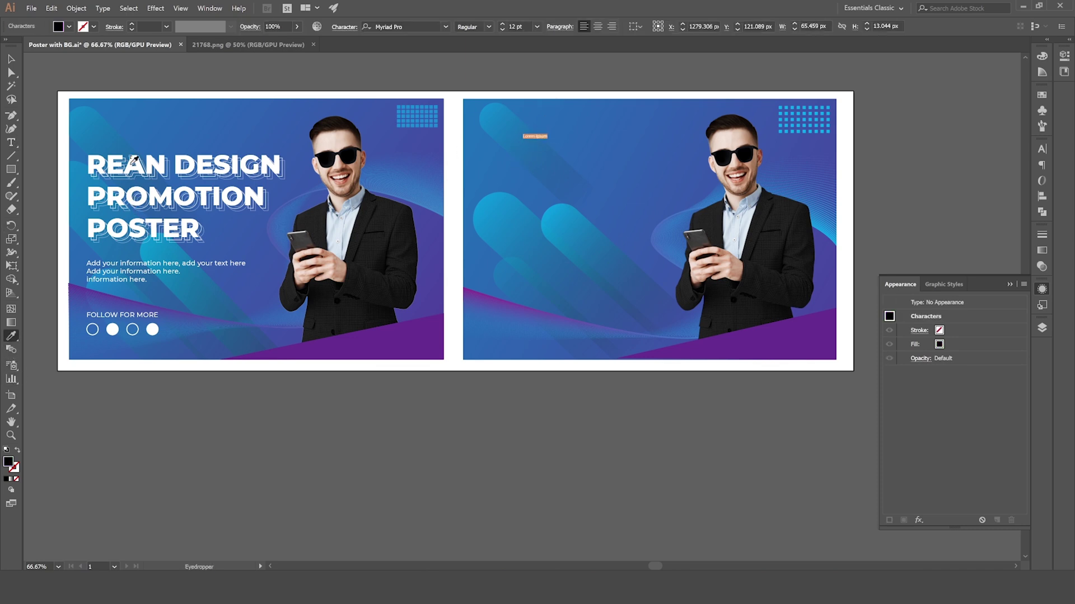
click(131, 164)
click(11, 58)
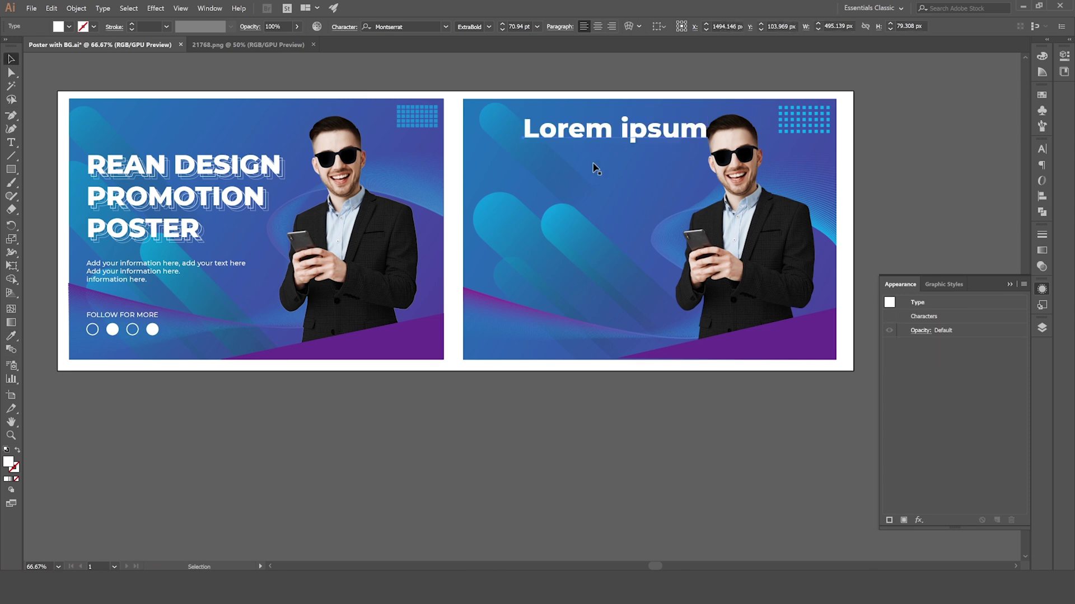
drag(588, 137, 558, 160)
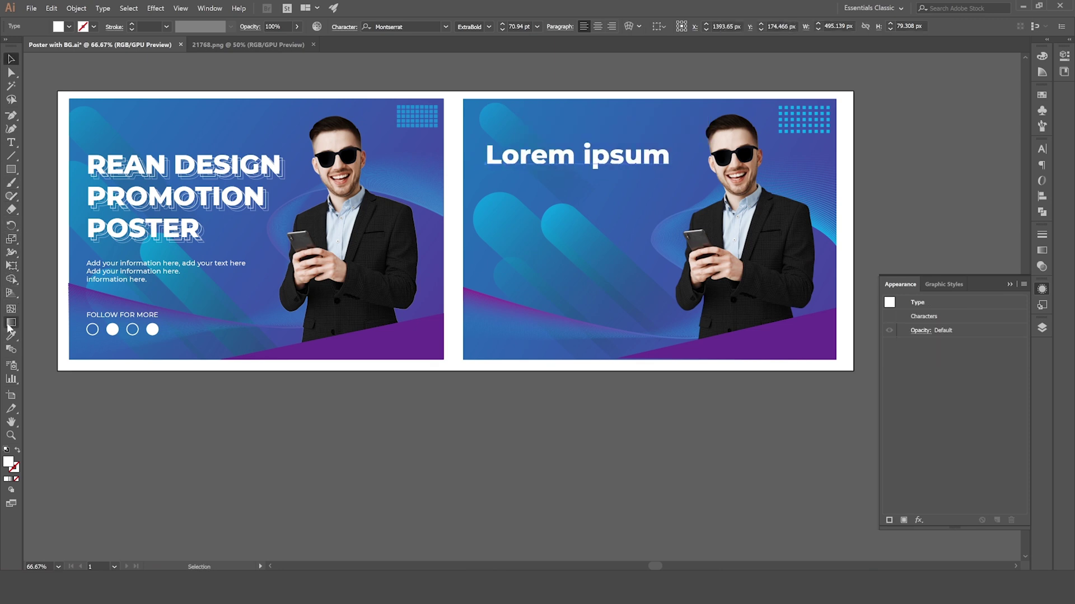
Step: Replace the placeholder text with the heading "REAN DESIGN PROMOTION POSTER" on three lines and nudge it slightly, to about X 1406 px
click(11, 142)
mouse_move(486, 164)
mouse_down()
mouse_move(732, 156)
mouse_move(710, 193)
mouse_up()
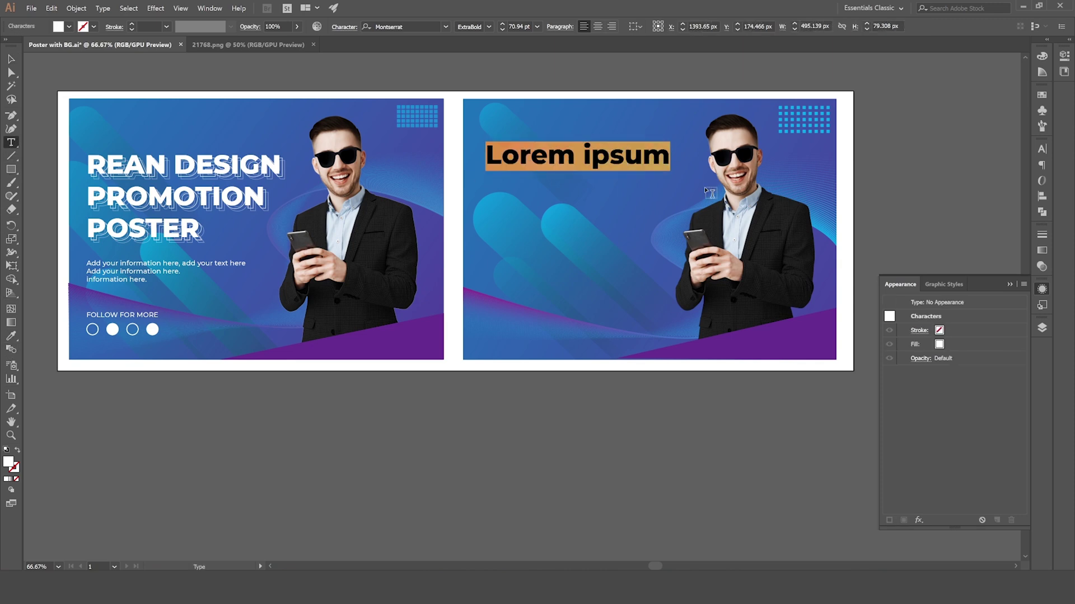
key(BackSpace)
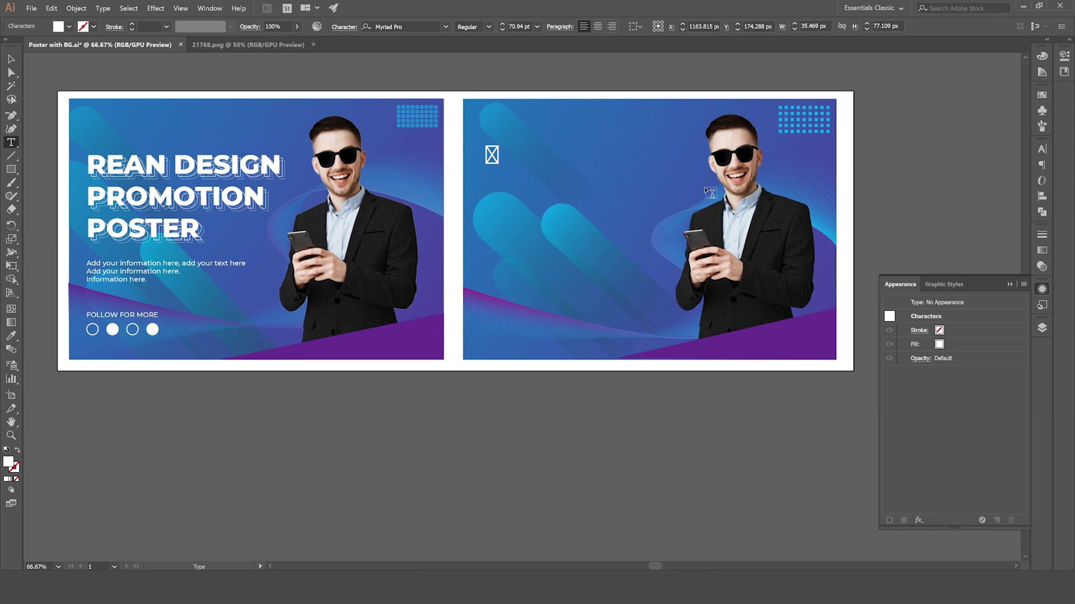
key(ctrl+z)
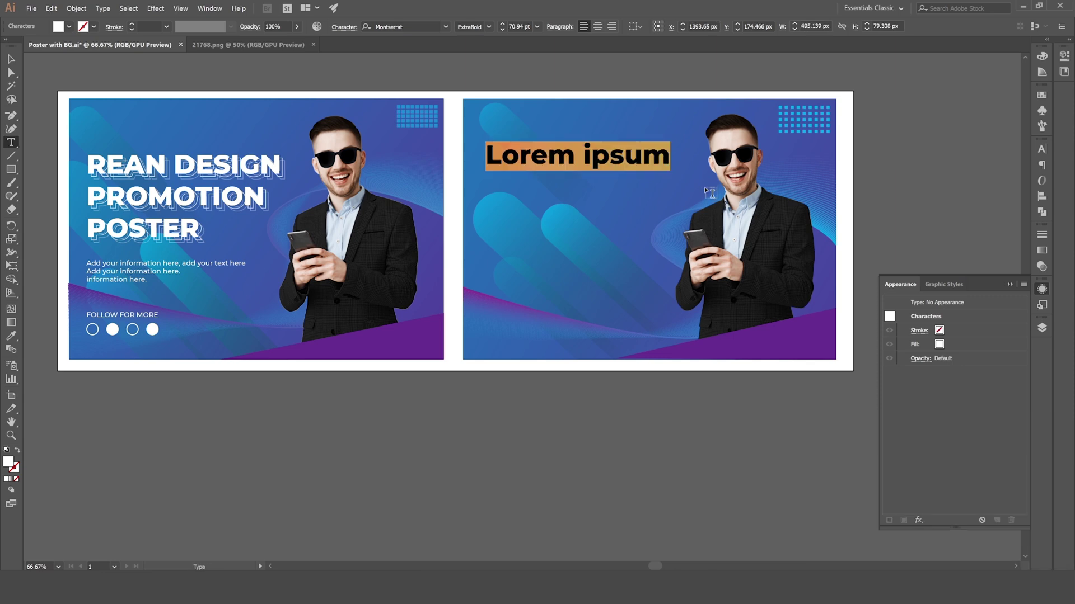
text(REA)
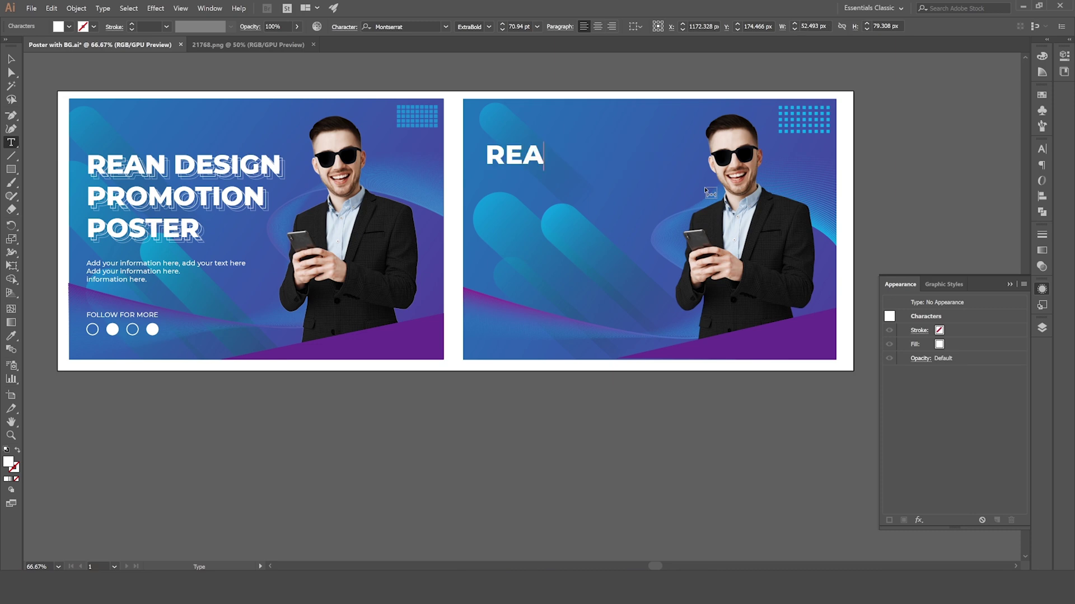
text(N DES)
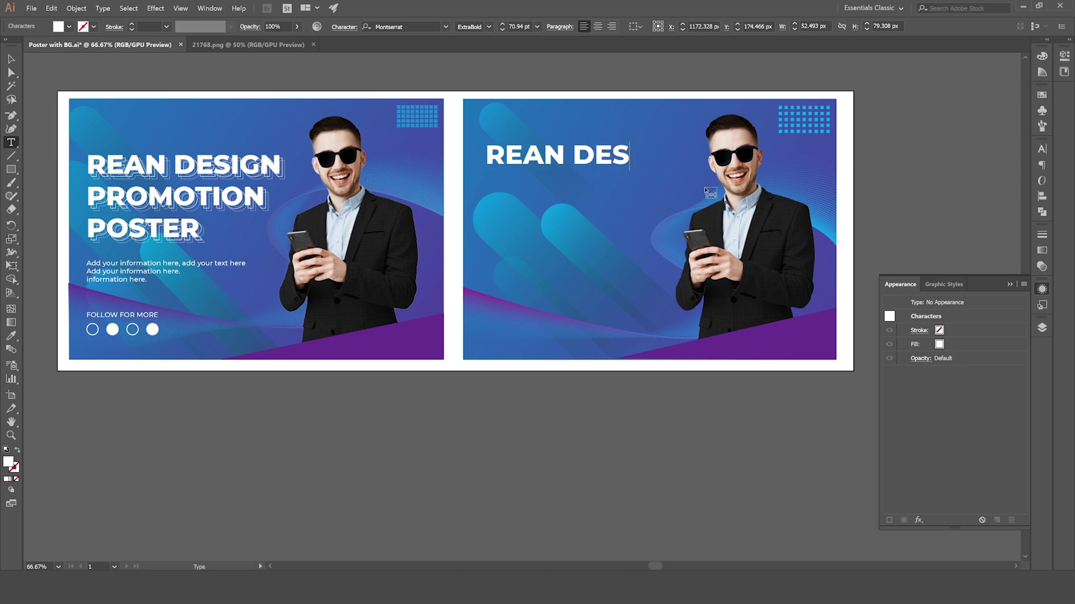
text(IGN)
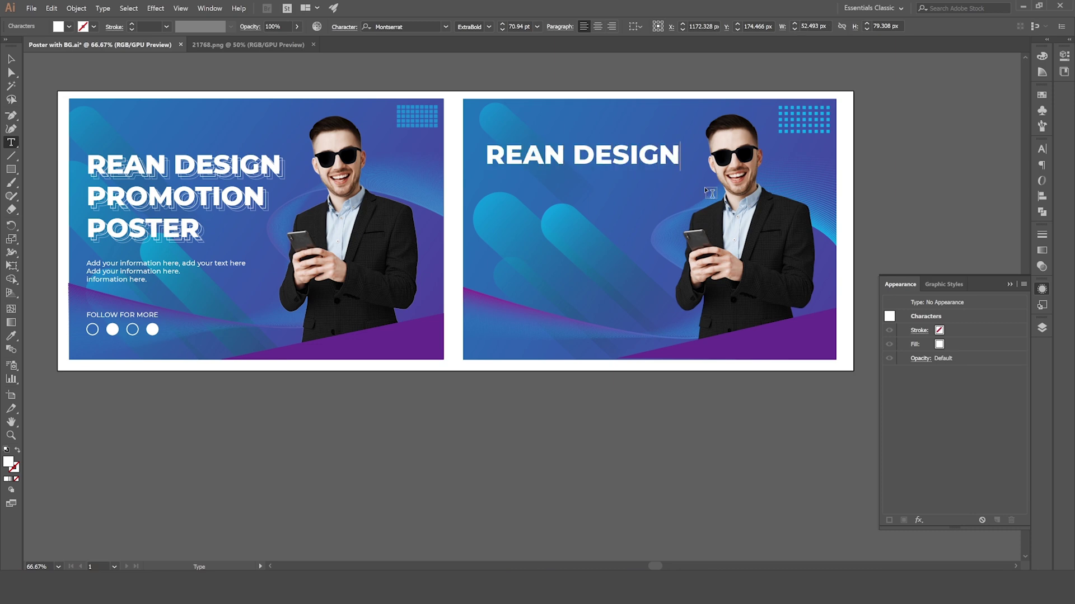
key(Return)
text(PROMO)
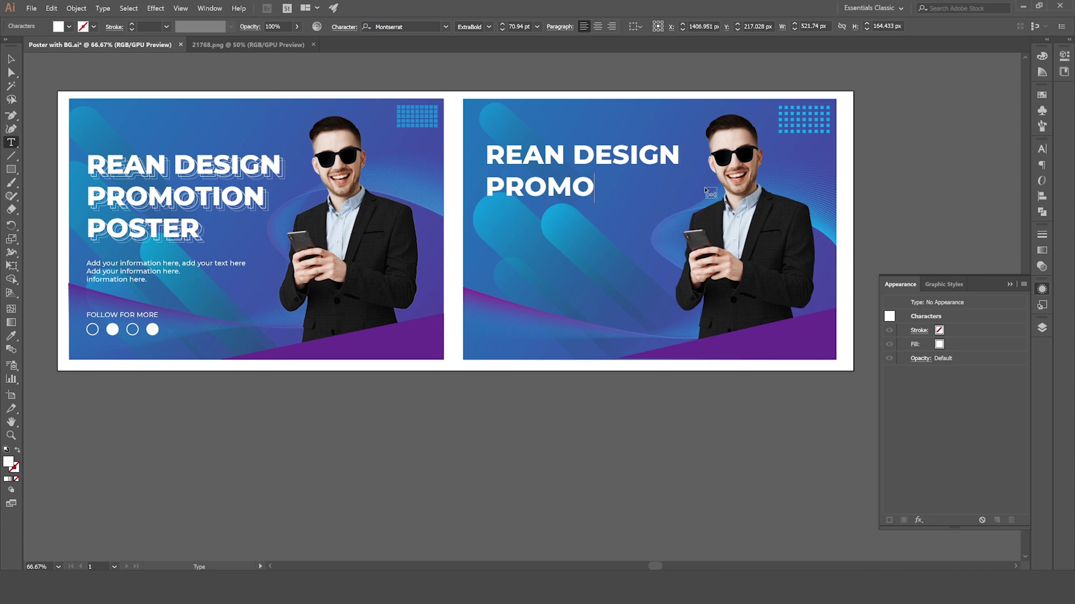
text(TION)
key(Return)
text(PO)
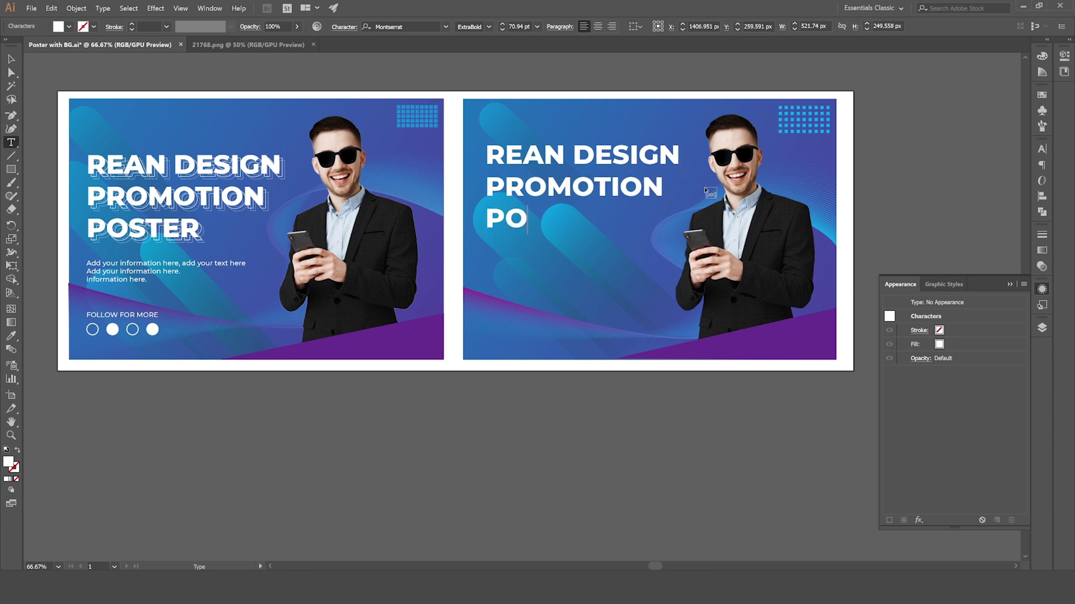
text(STER)
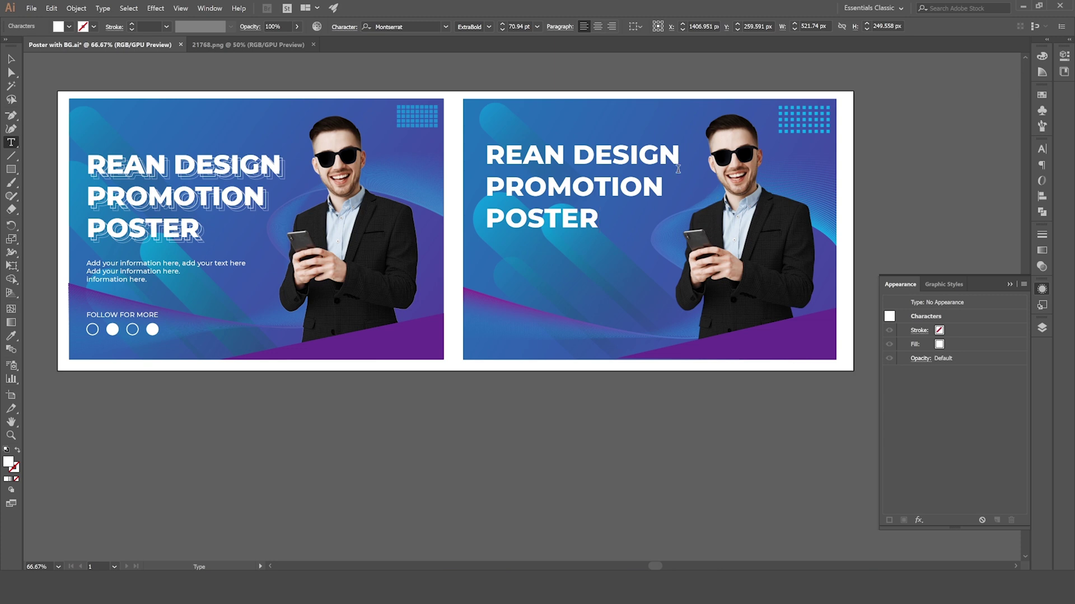
key(Escape)
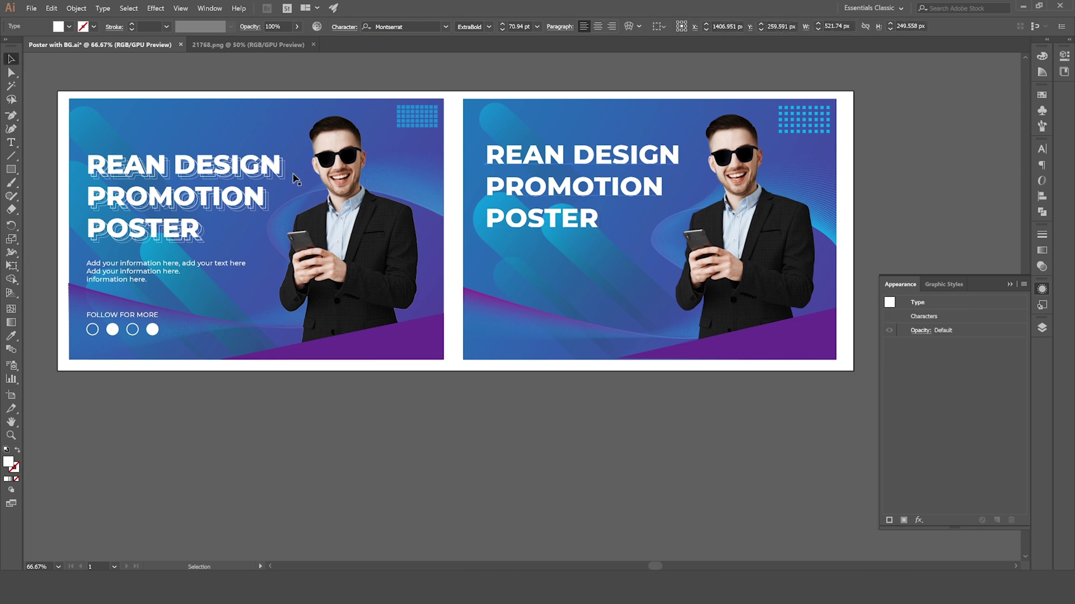
drag(592, 193, 590, 193)
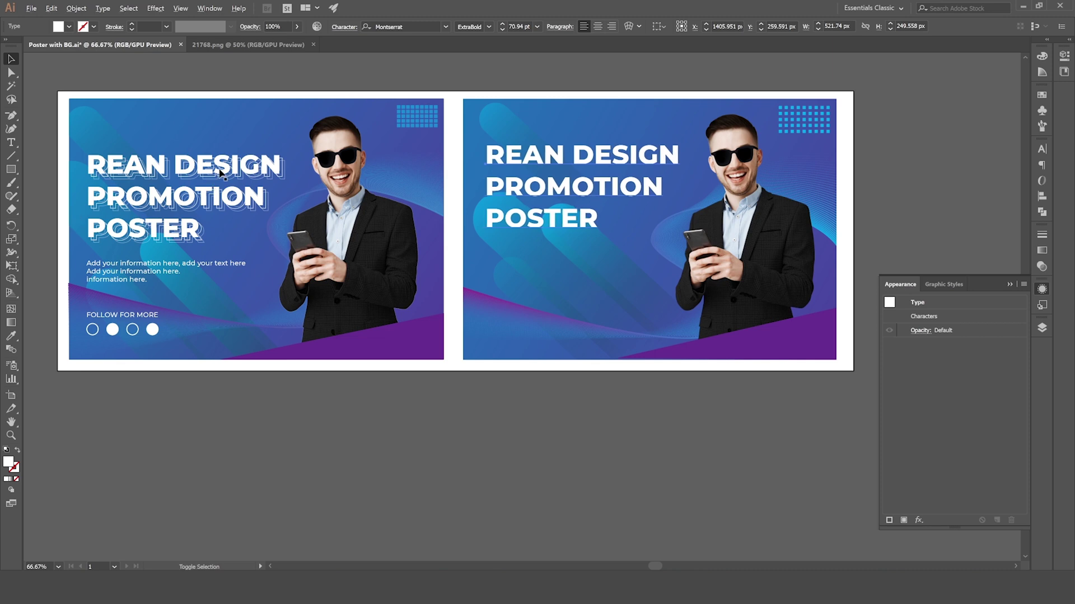
scroll(250, 141, up, 1)
scroll(250, 141, up, 1)
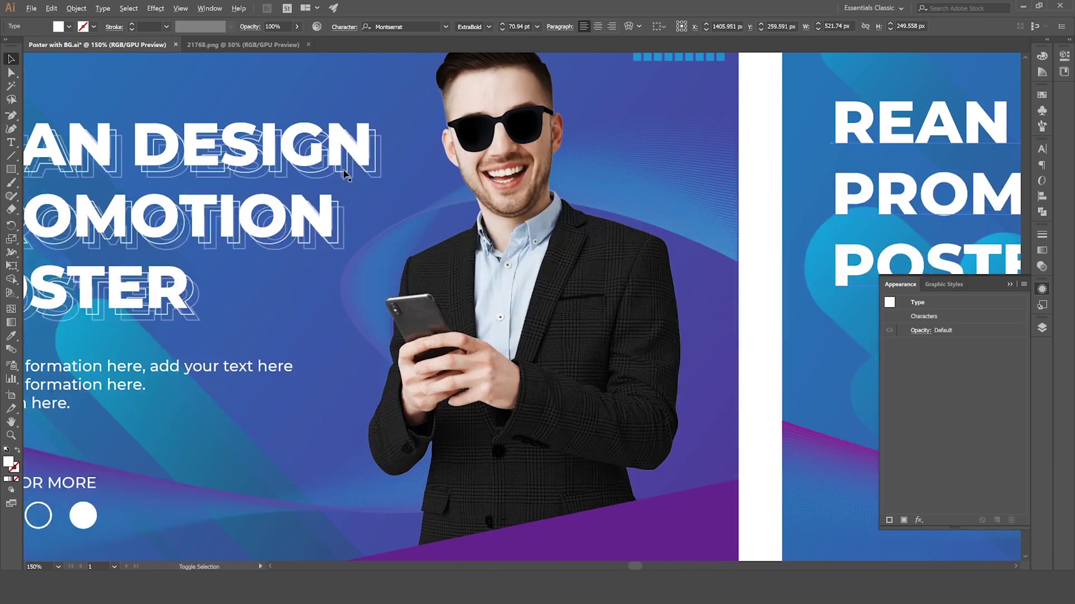
key(ctrl+alt+0)
drag(615, 177, 547, 171)
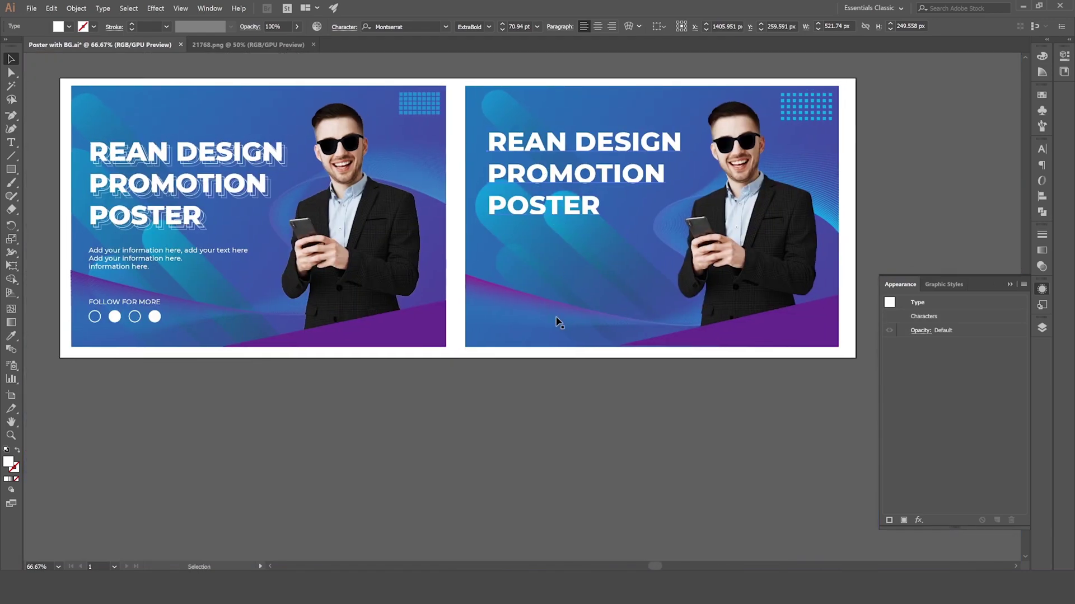
click(619, 421)
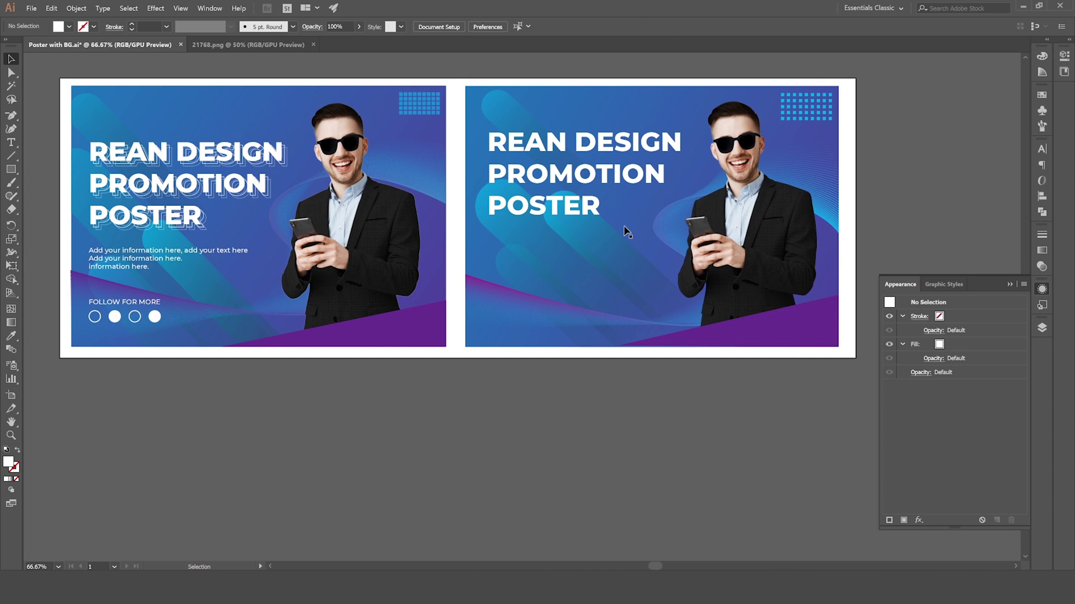
Step: Add a new 1 pt stroke to the heading text's appearance and colour it white
click(630, 153)
click(1036, 290)
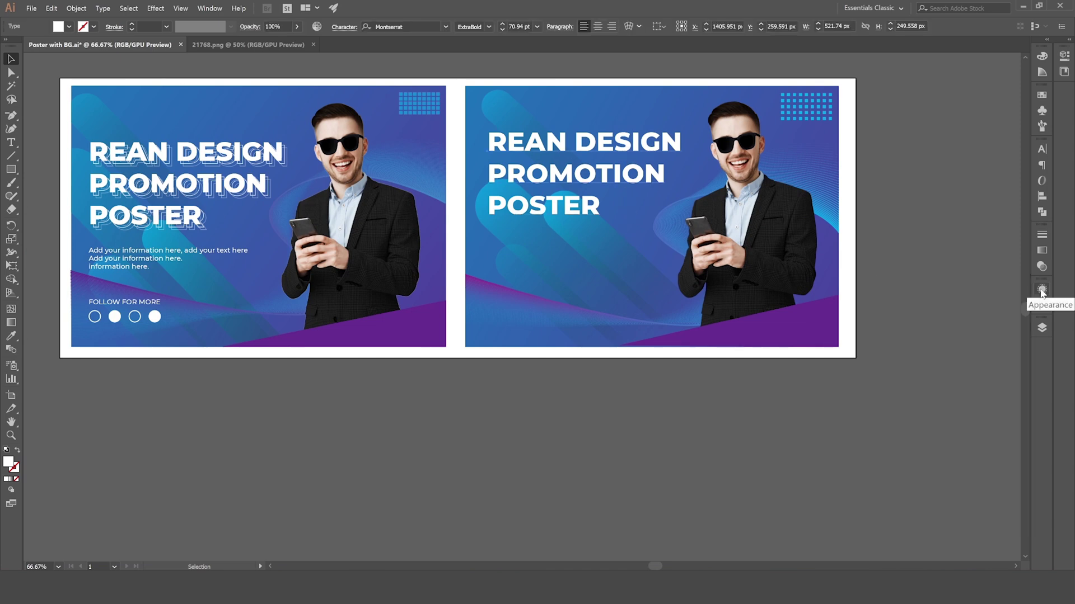
click(1041, 290)
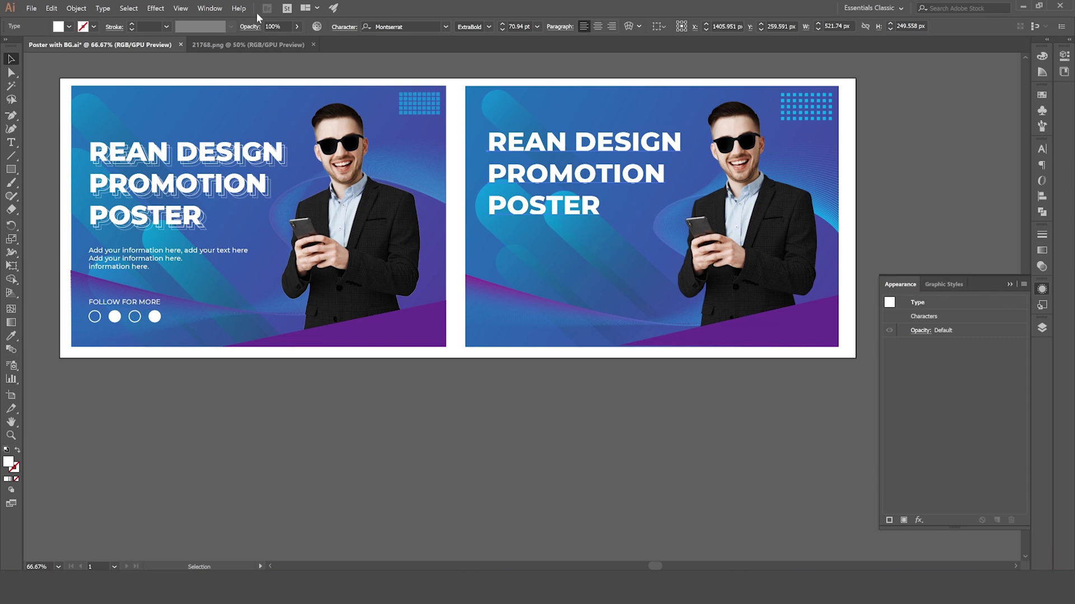
click(219, 9)
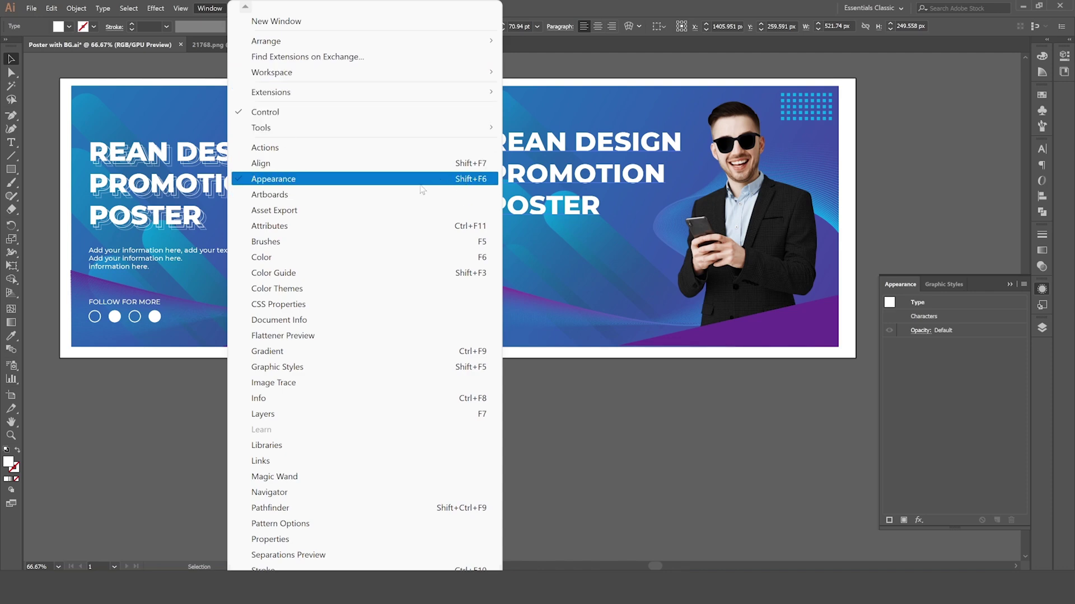
click(975, 303)
click(1024, 285)
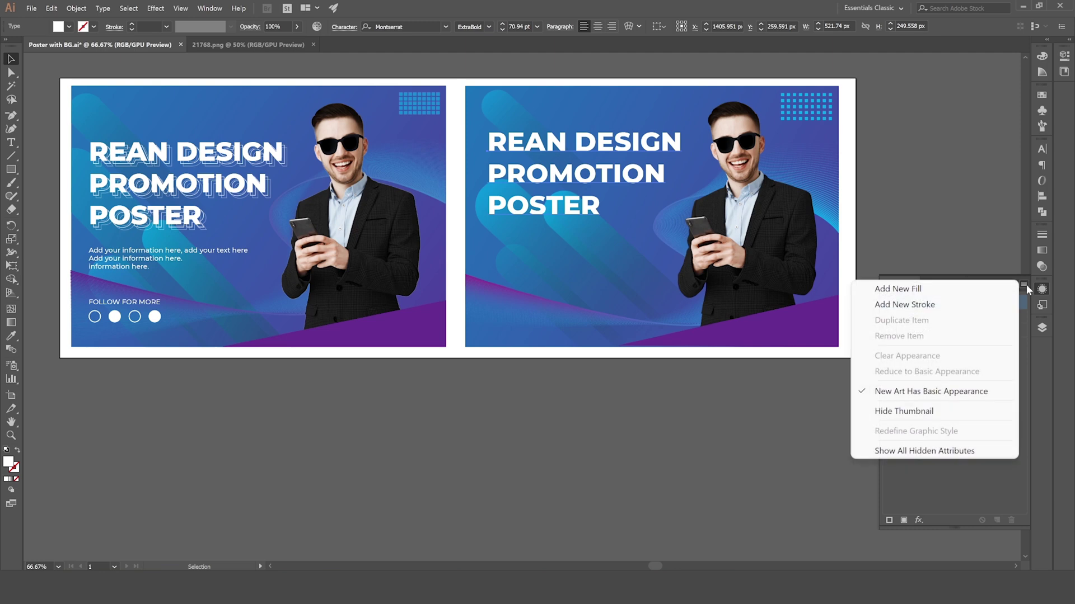
click(941, 305)
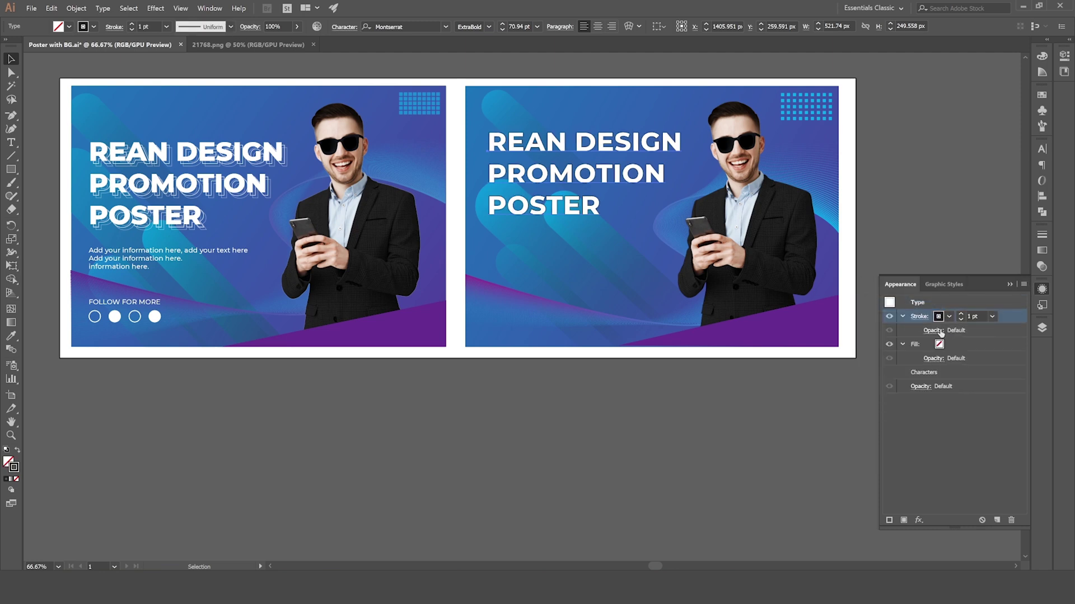
click(948, 317)
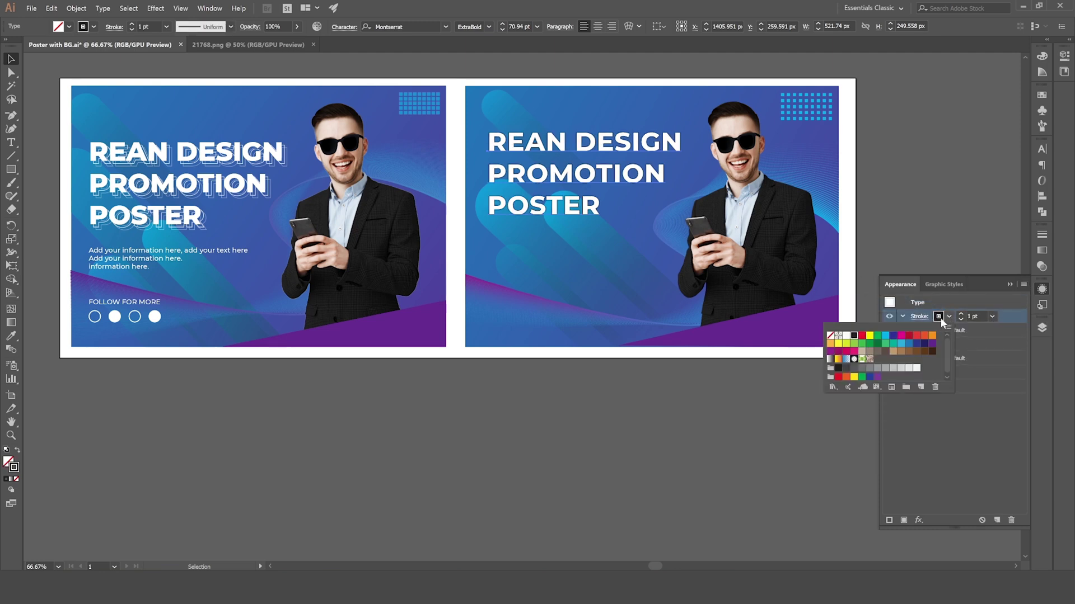
click(846, 336)
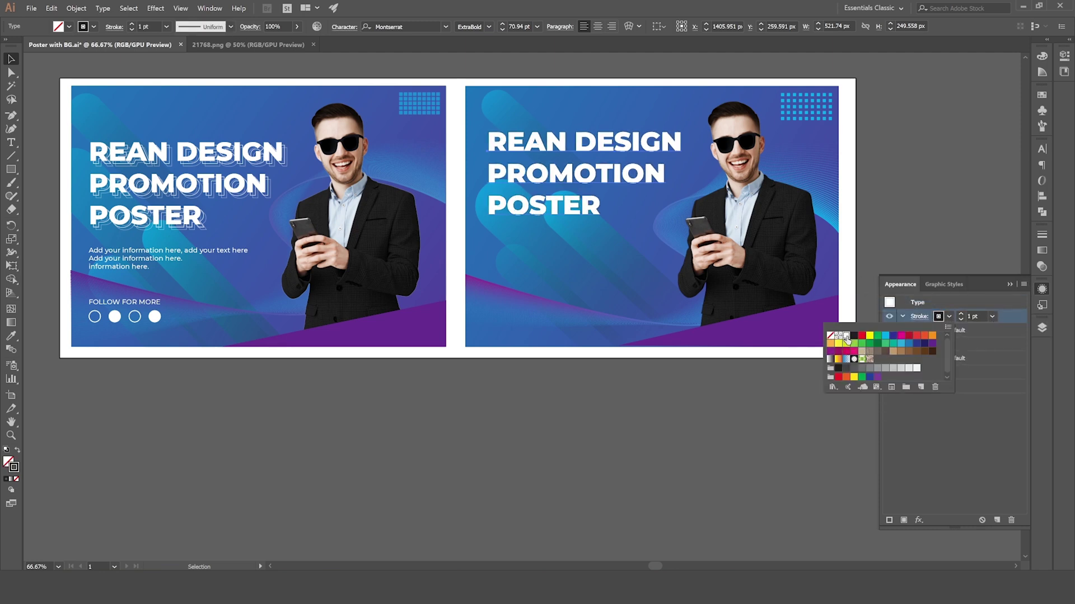
click(990, 343)
Step: Place the heading's fill above its stroke in the appearance order and set the fill to white
drag(965, 344, 963, 310)
click(949, 317)
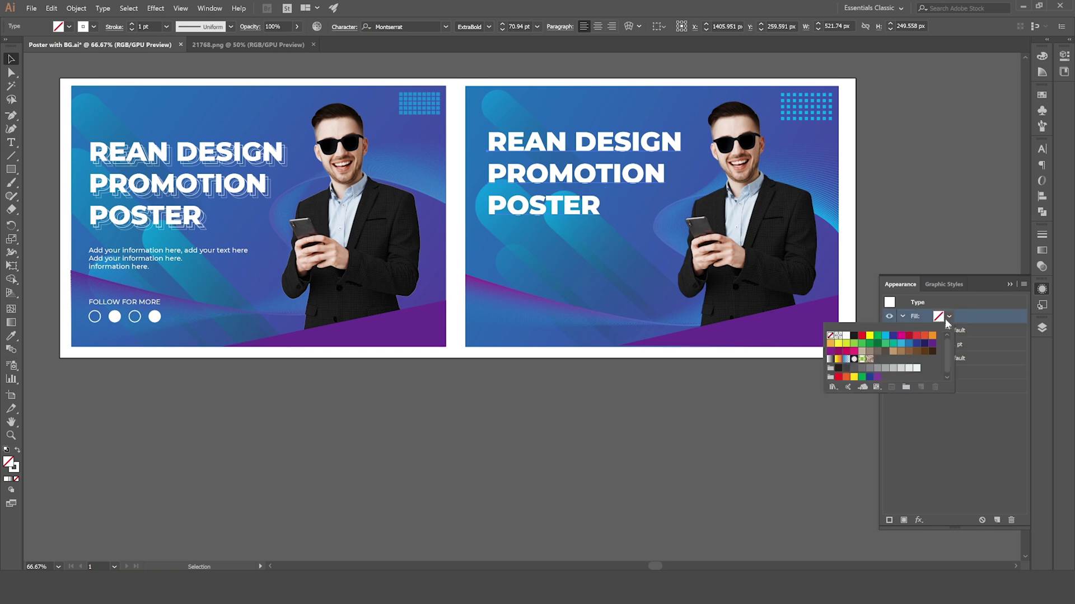
click(846, 336)
click(989, 337)
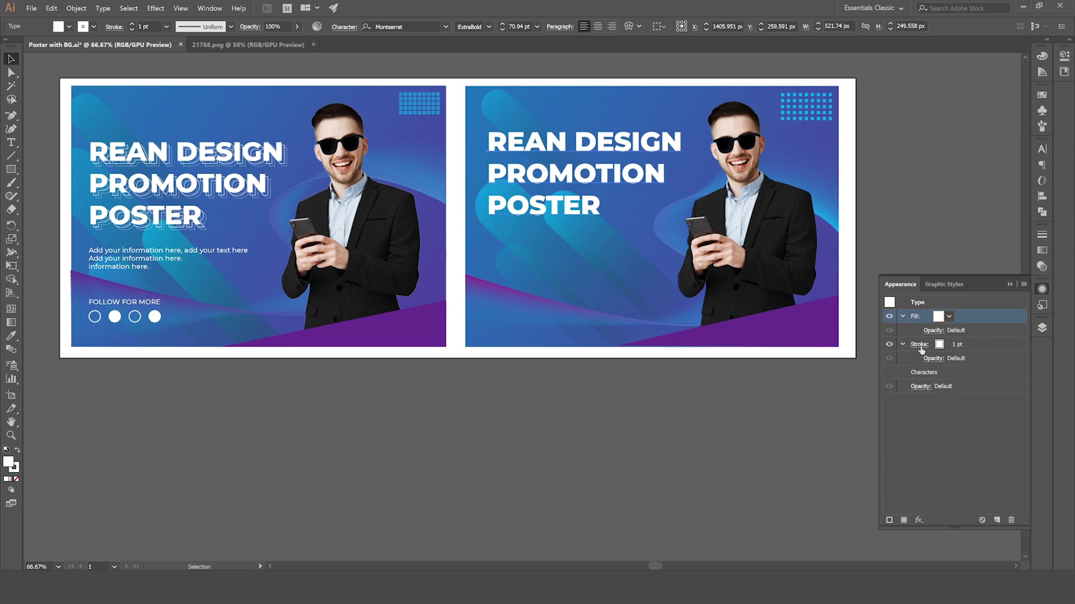
Step: Start a Distort & Transform > Transform effect on the heading's stroke with the preview turned on
click(974, 346)
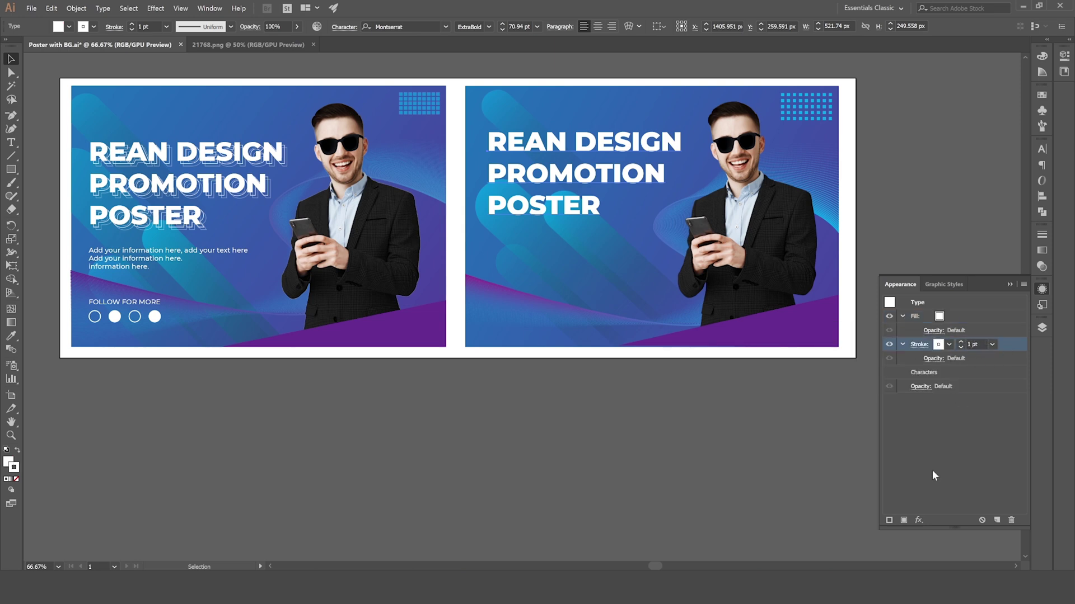
click(918, 520)
mouse_move(970, 305)
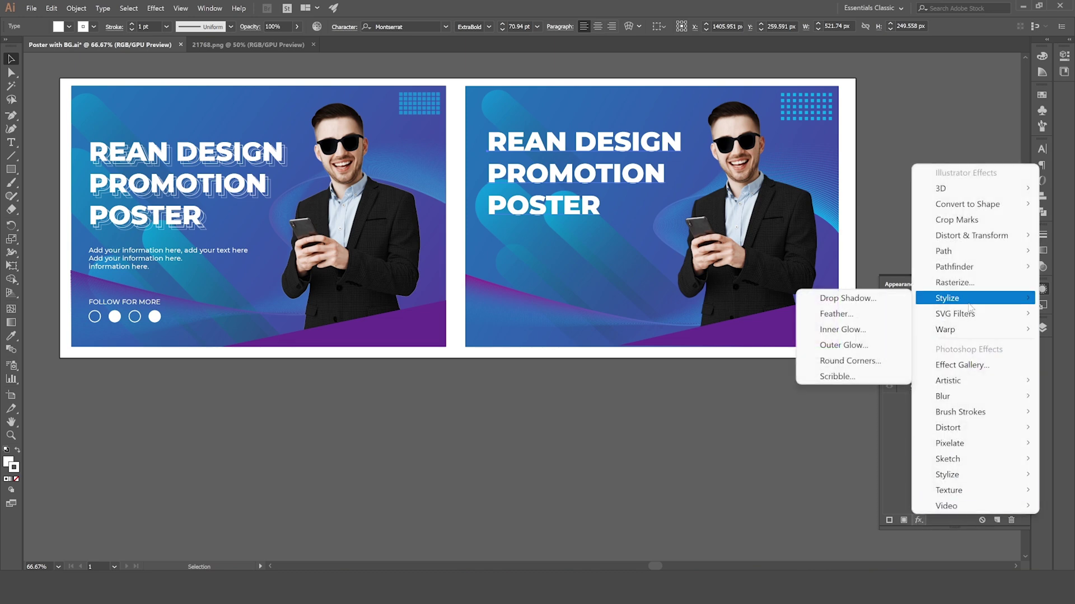
mouse_move(970, 242)
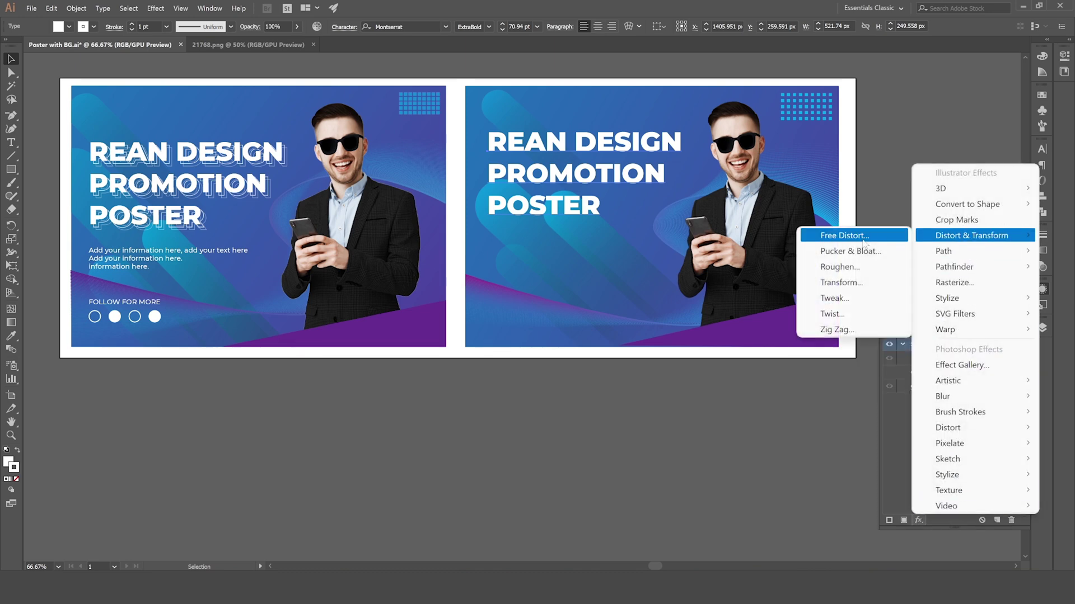
click(855, 283)
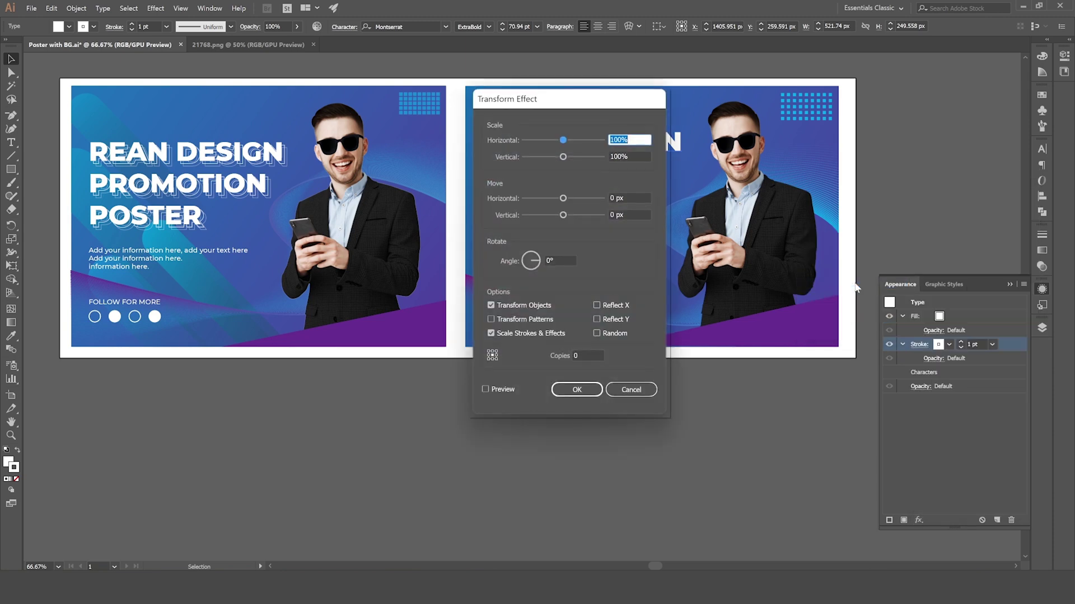
drag(564, 110, 401, 119)
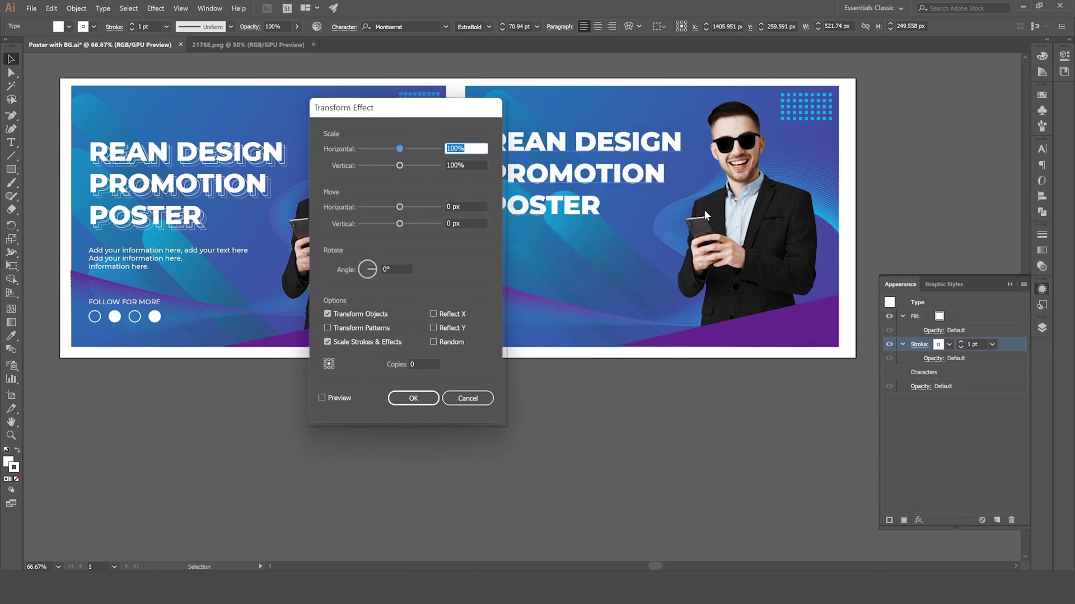
click(322, 398)
Step: Try moving the heading's stroke by 8 px both horizontally and vertically in the Transform effect
double_click(448, 207)
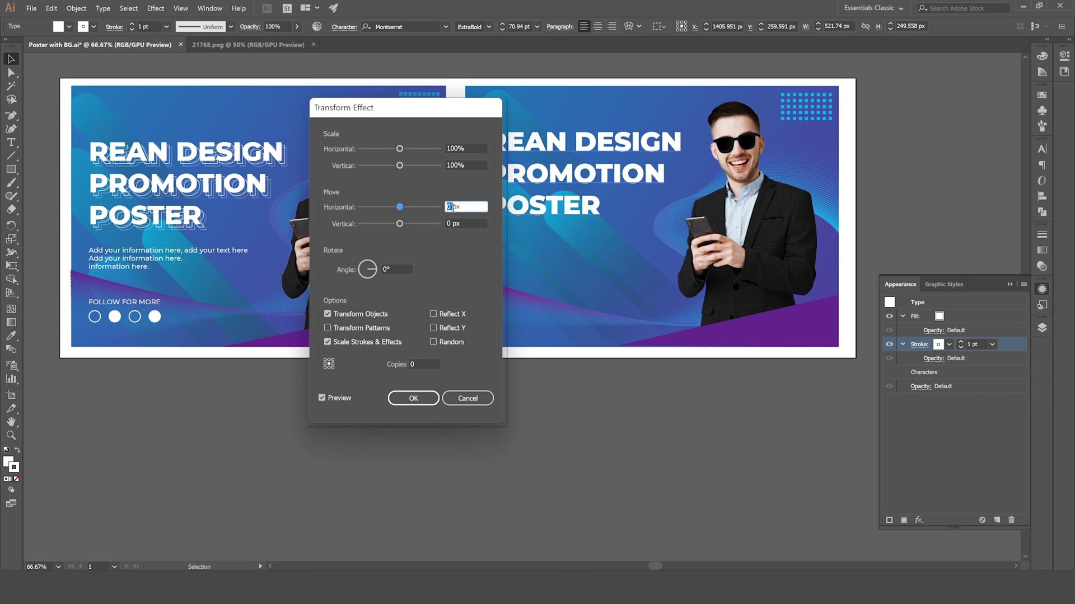
key(Up)
key(Up)
key(Up)
key(Up)
key(Up)
key(Up)
key(Up)
key(Up)
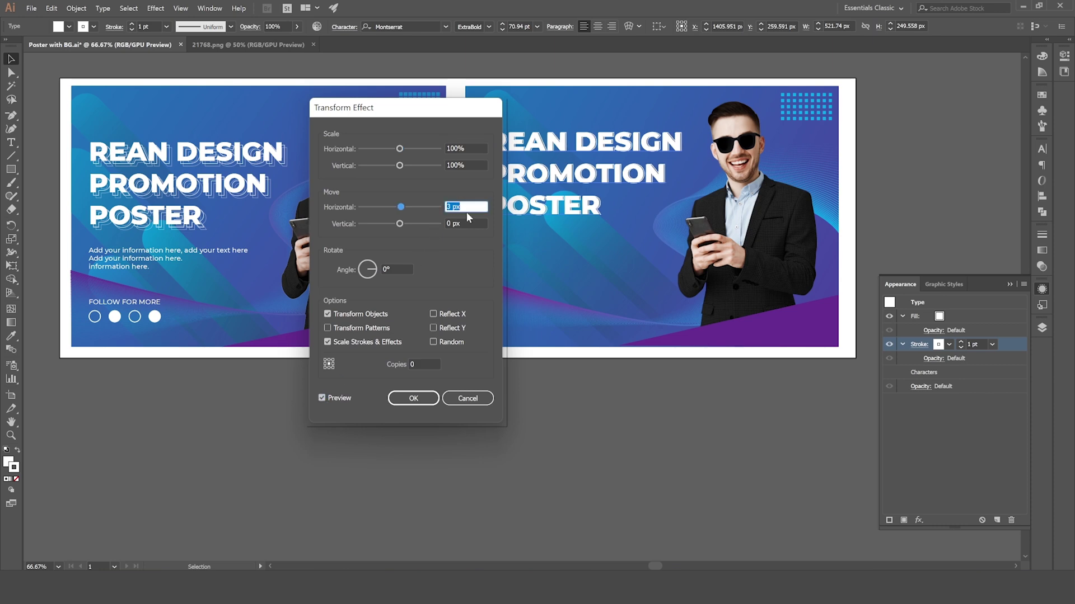
key(Up)
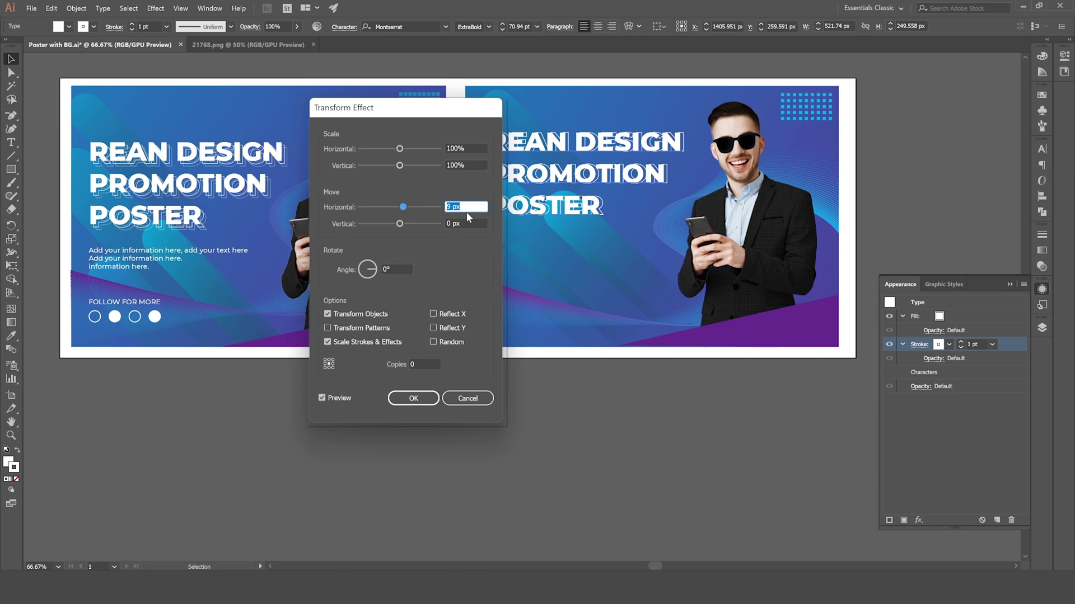
key(Down)
key(Tab)
text(8)
click(481, 204)
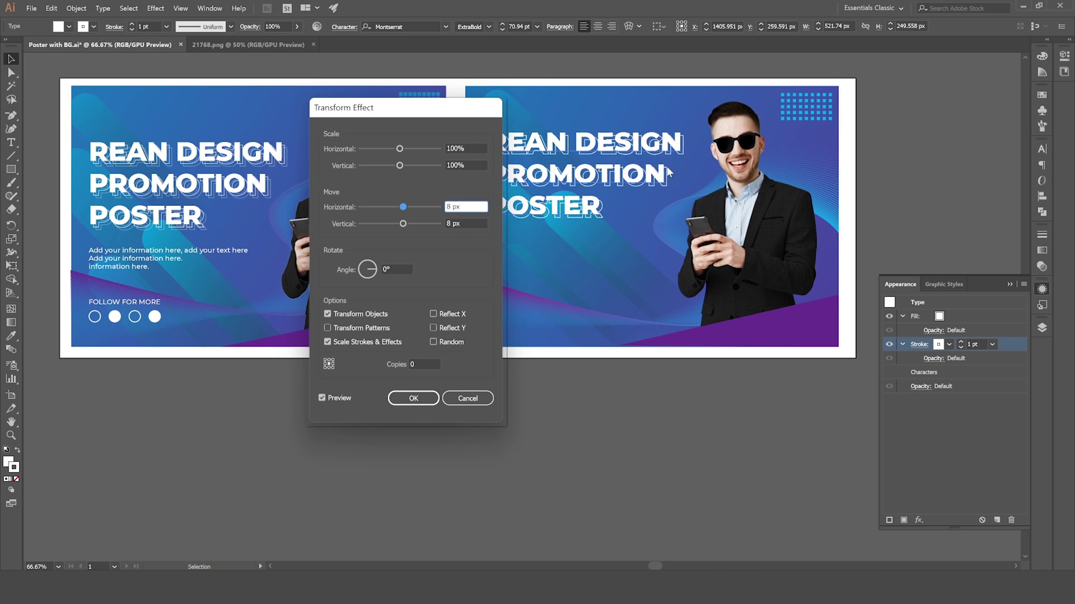
Step: Set the Transform effect's horizontal and vertical move on the heading's stroke to 6 px each and apply it
key(Tab)
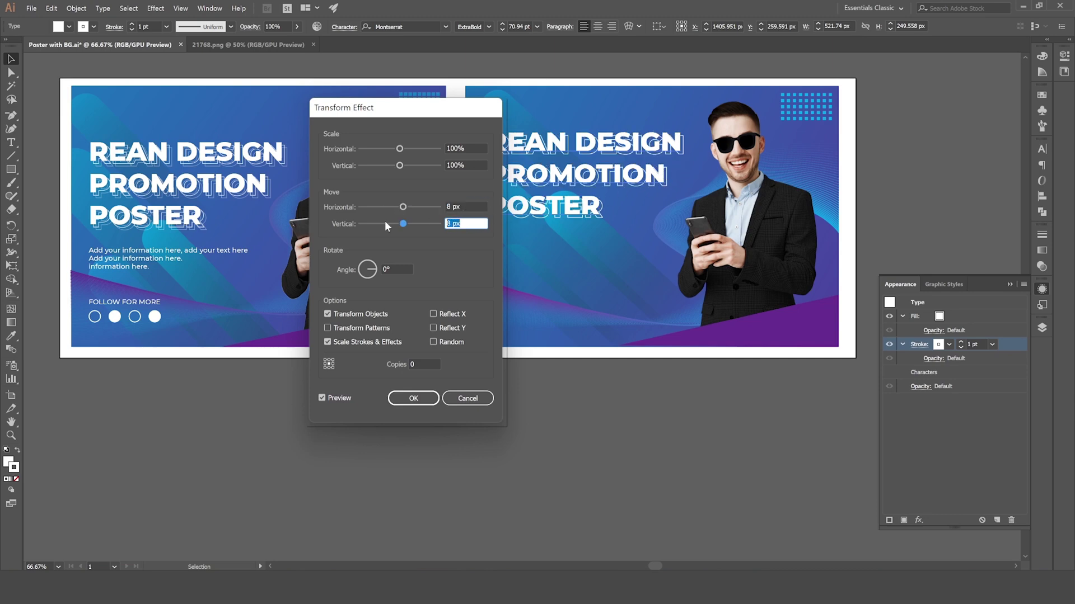
text(6)
click(462, 207)
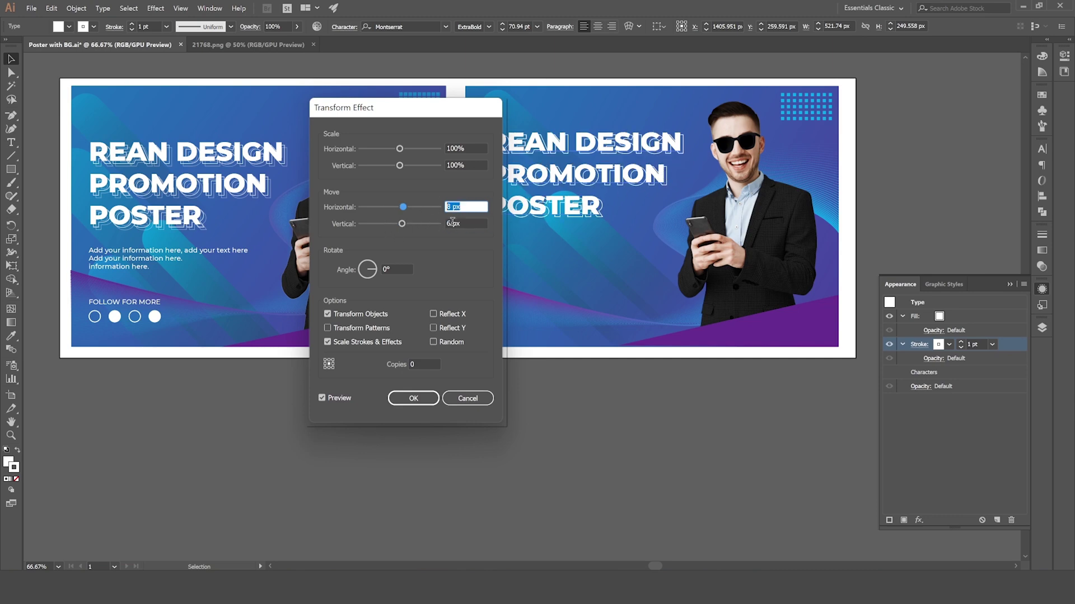
text(6)
click(470, 223)
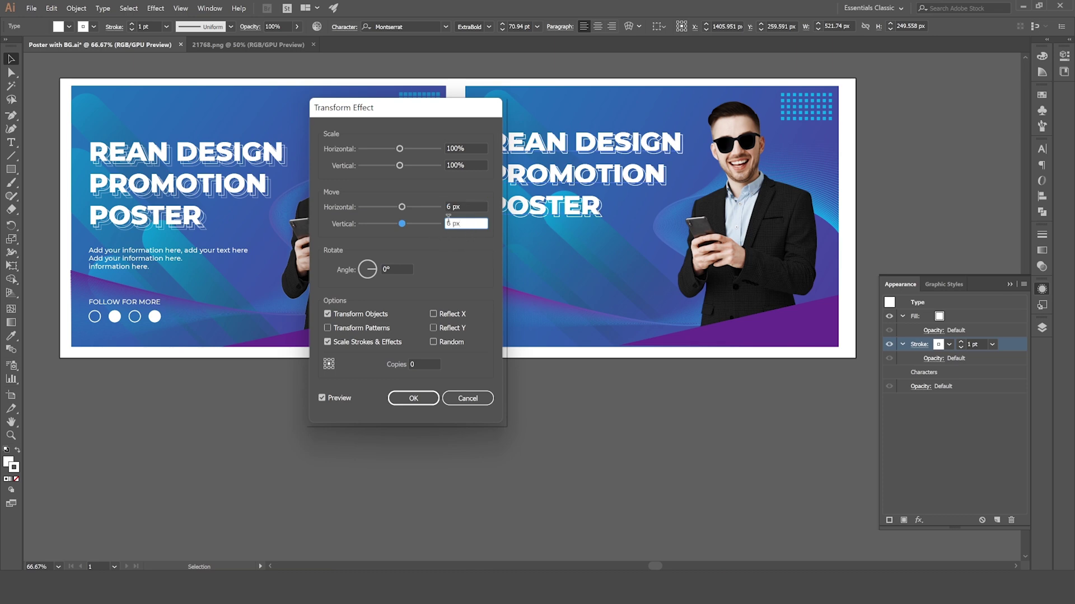
click(474, 206)
click(418, 399)
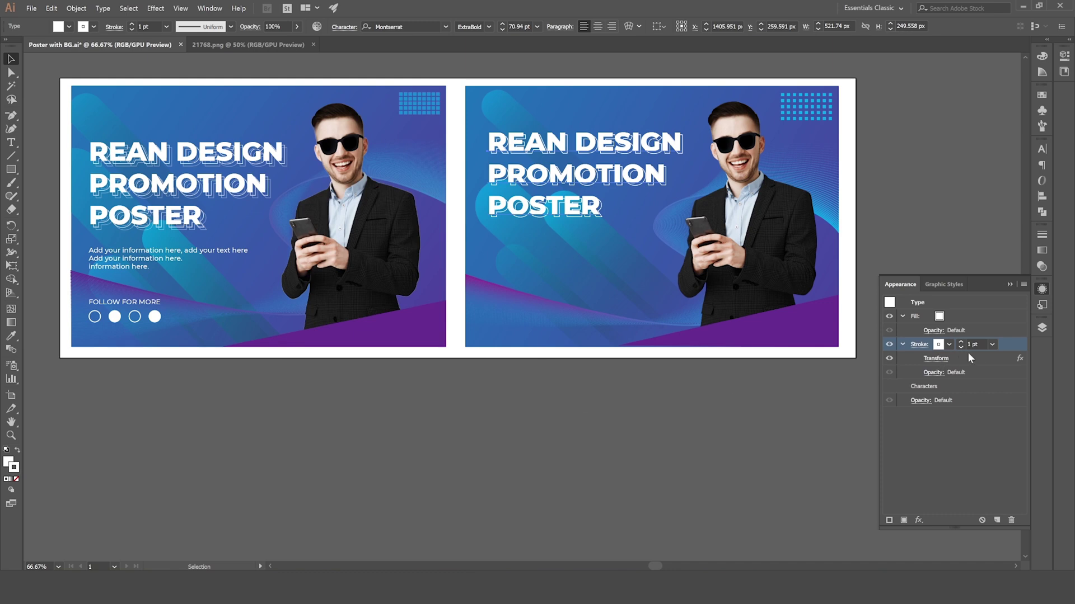
Step: Lower the opacity of the heading's transformed stroke to 72%
click(929, 373)
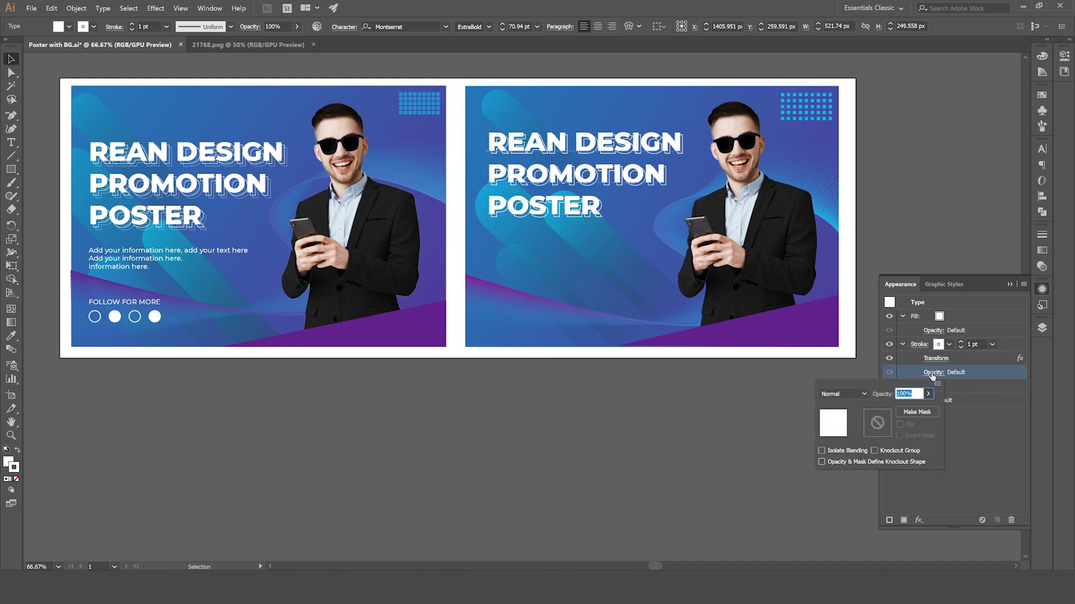
click(927, 394)
click(913, 408)
drag(906, 411, 894, 409)
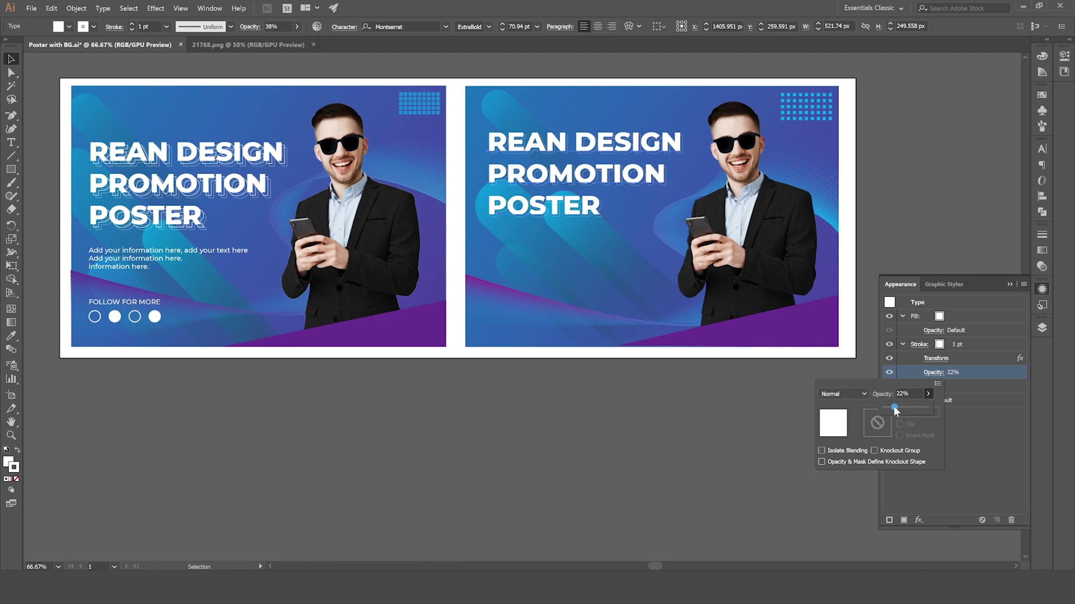
click(909, 407)
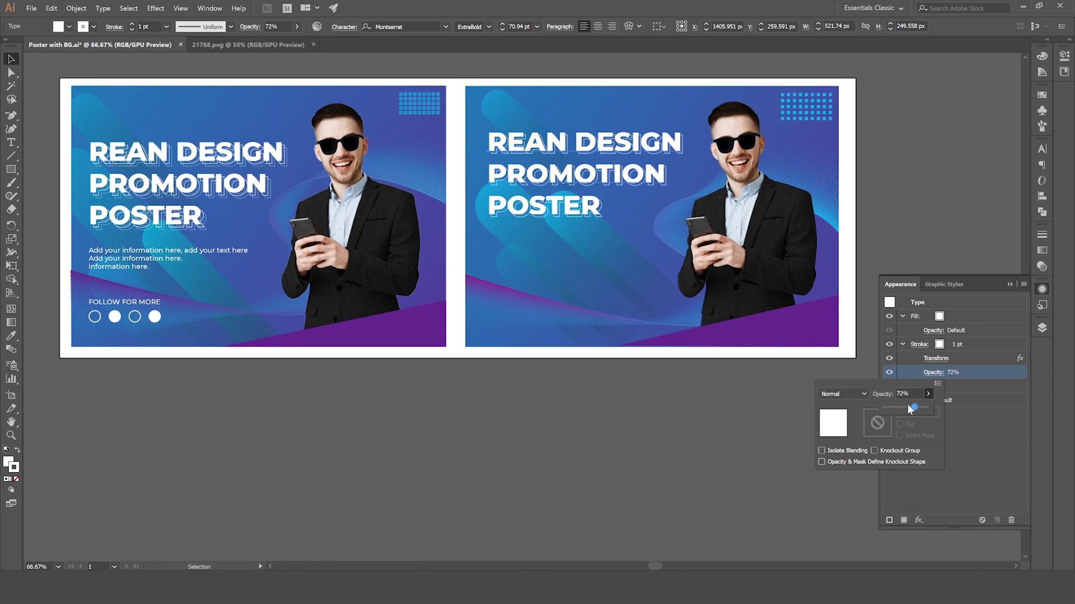
click(691, 450)
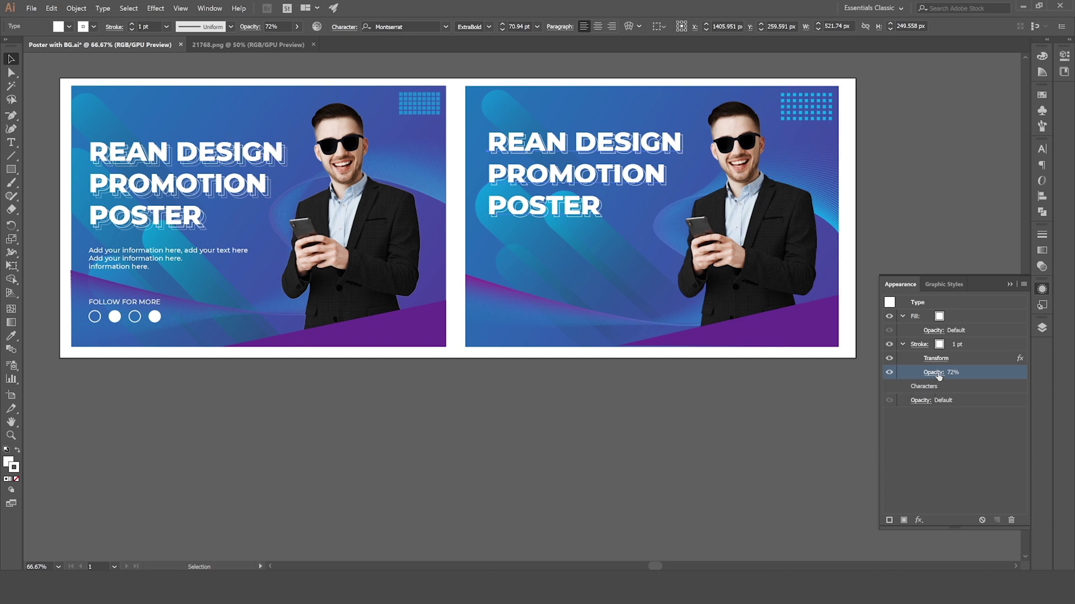
Step: Duplicate the heading's stroke in the appearance, including its Transform effect and opacity
click(976, 346)
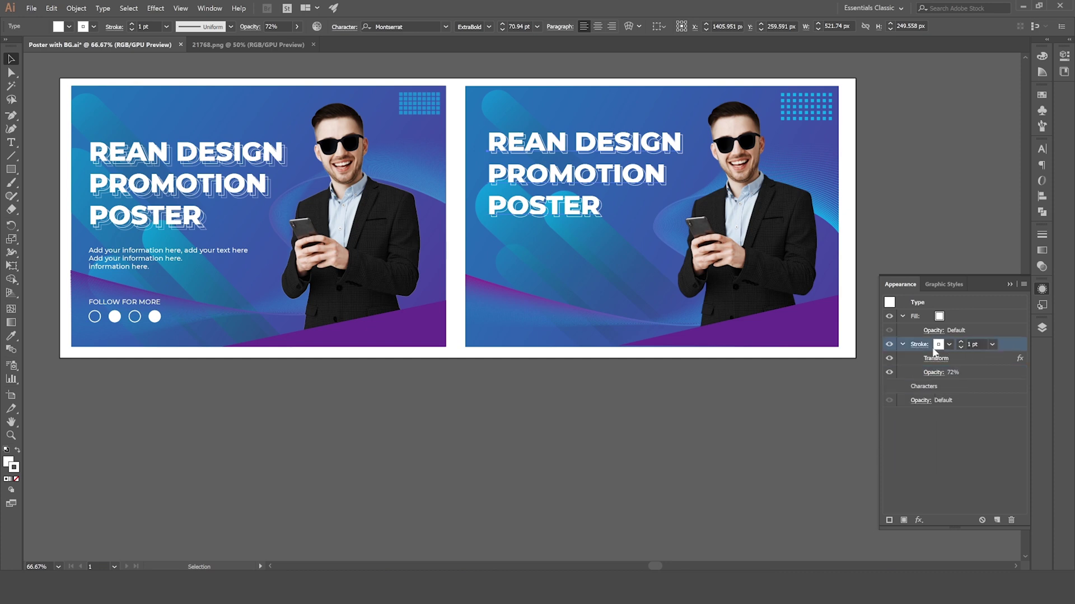
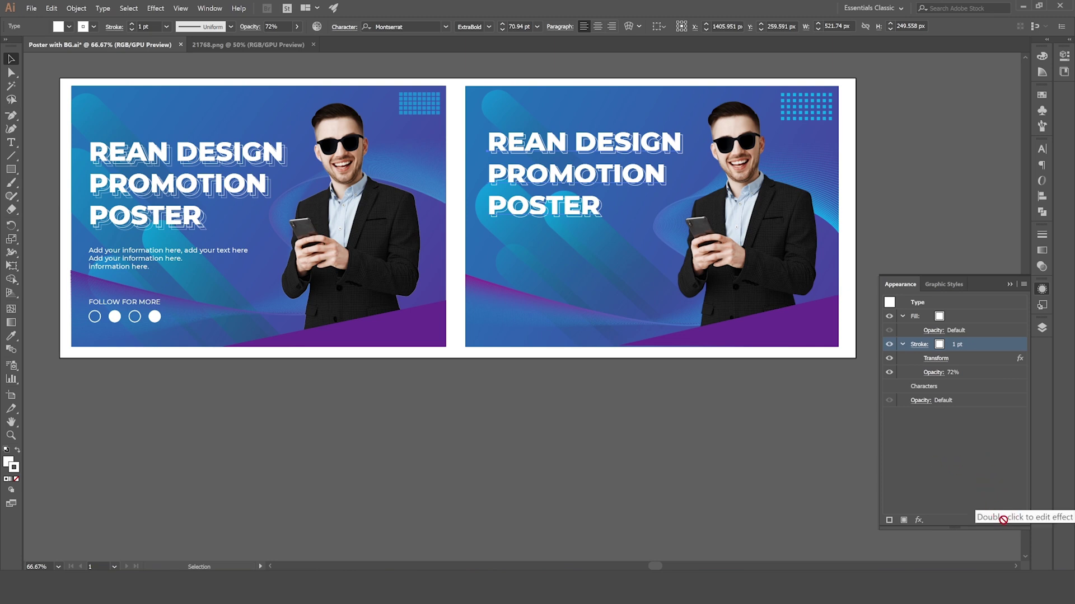
mouse_move(970, 347)
mouse_down()
mouse_move(1003, 464)
mouse_move(997, 520)
mouse_up()
click(996, 520)
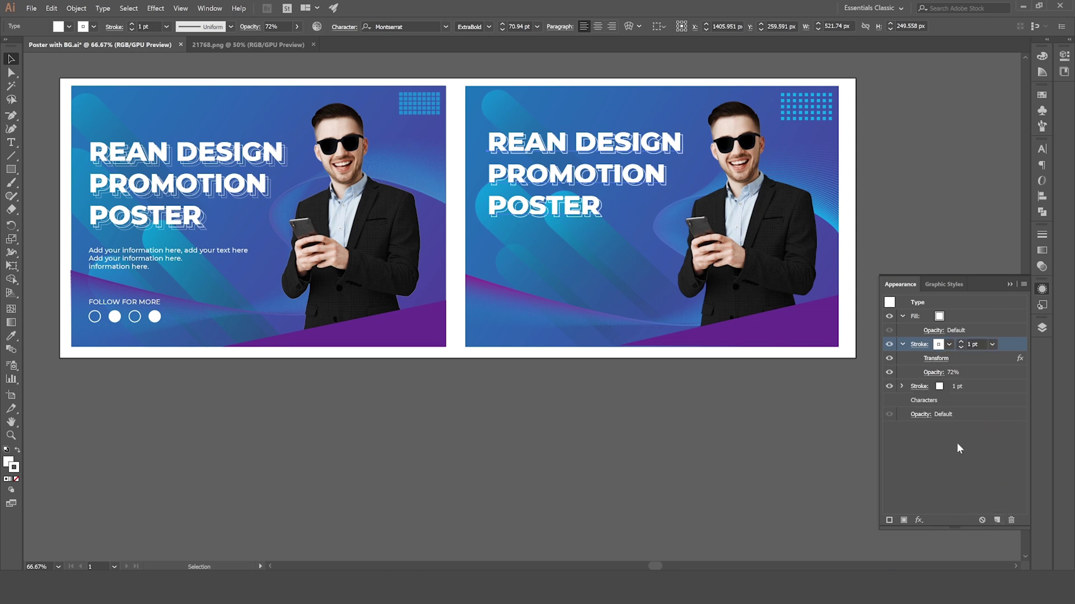
Step: Edit the lower stroke's Transform effect with the preview turned on and set its horizontal move to 13 px
click(972, 390)
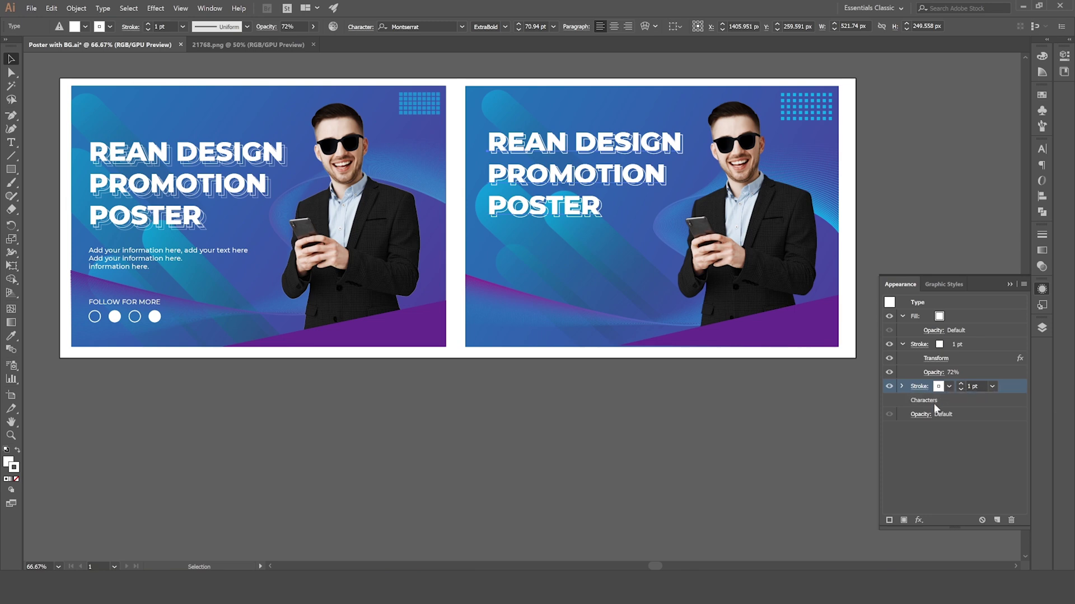
click(901, 386)
click(941, 400)
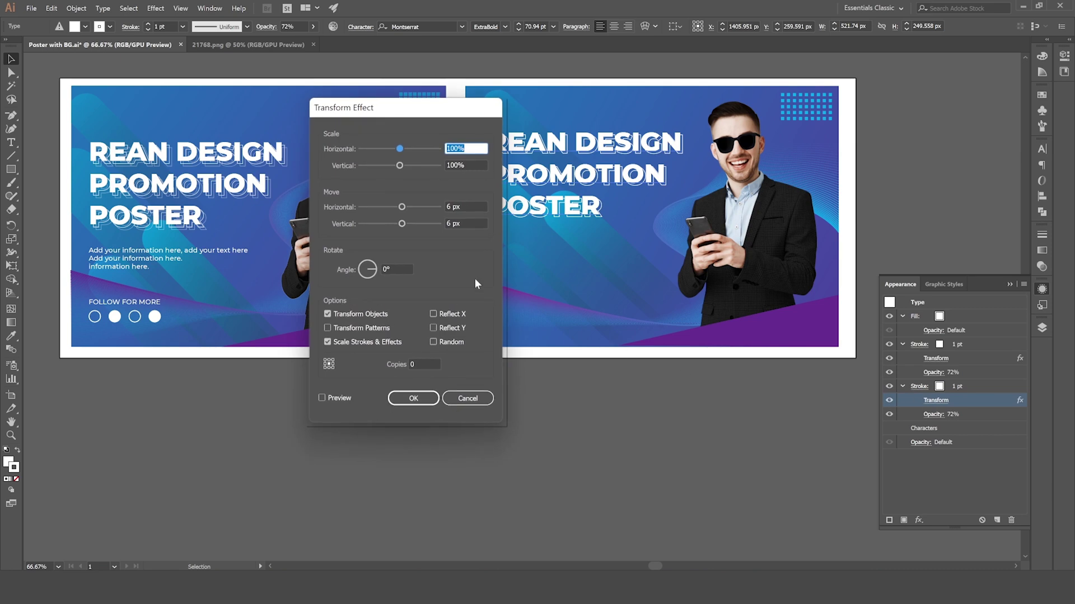
click(331, 398)
click(403, 206)
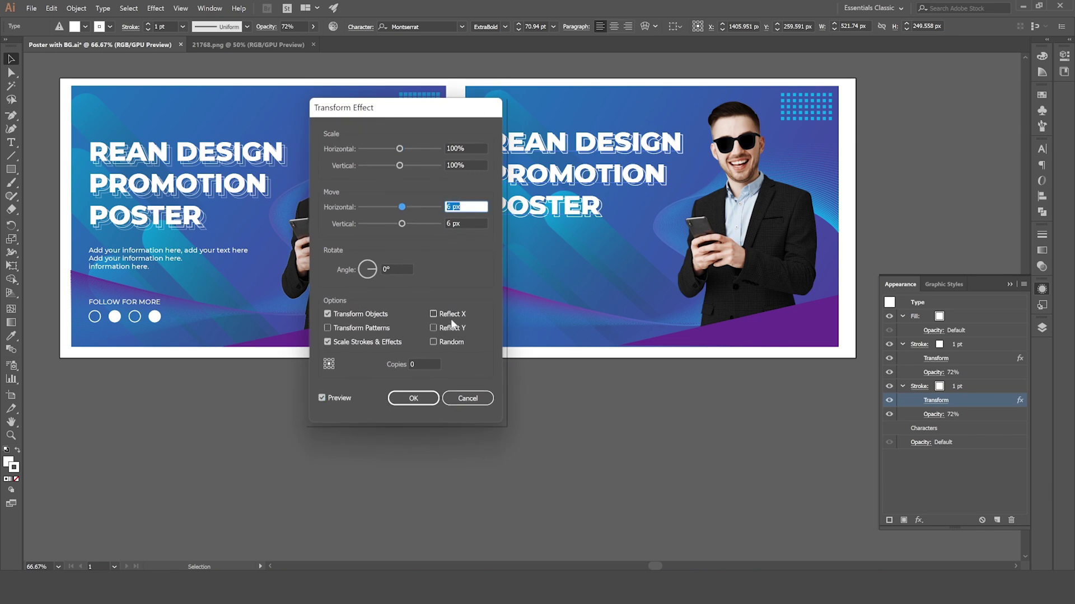
key(Up)
key(Tab)
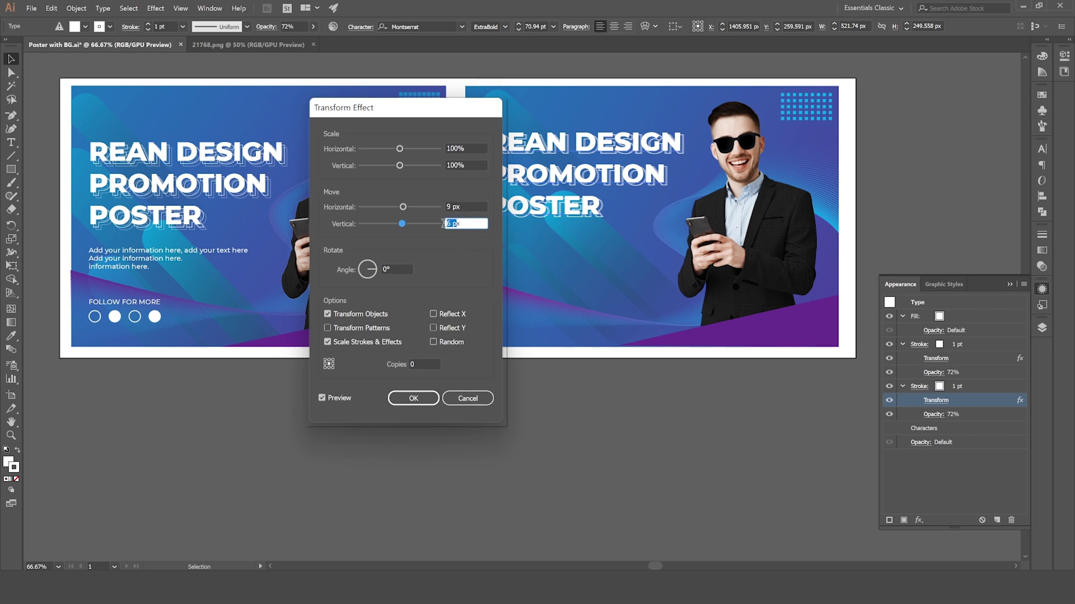
click(474, 206)
key(Up)
key(Up)
key(Up)
key(Up)
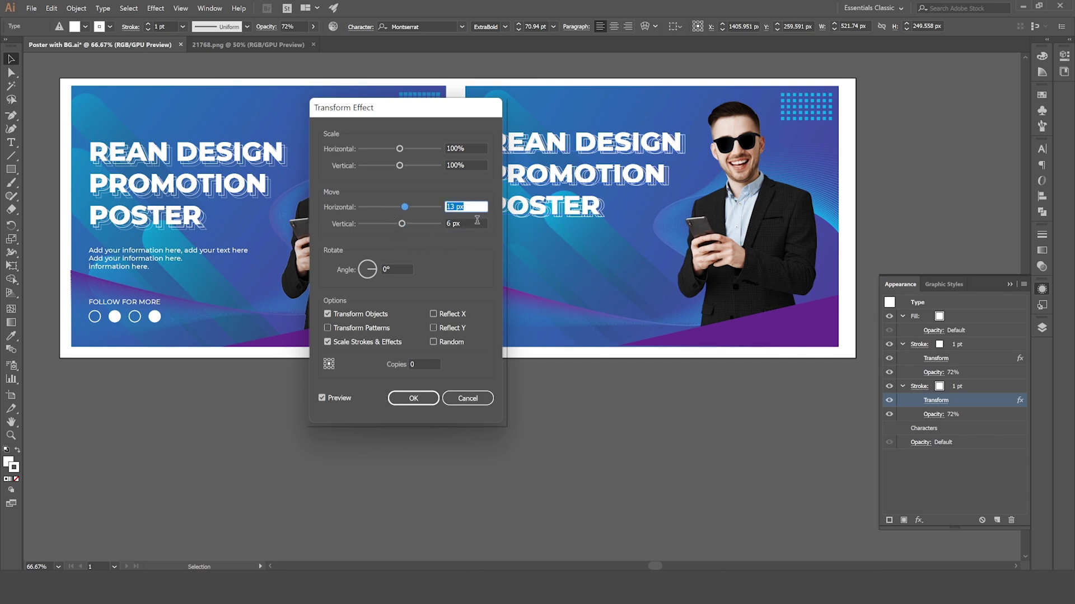
Step: Set the vertical move of the lower stroke's Transform effect to 13 px and apply it
click(477, 221)
drag(469, 223, 374, 220)
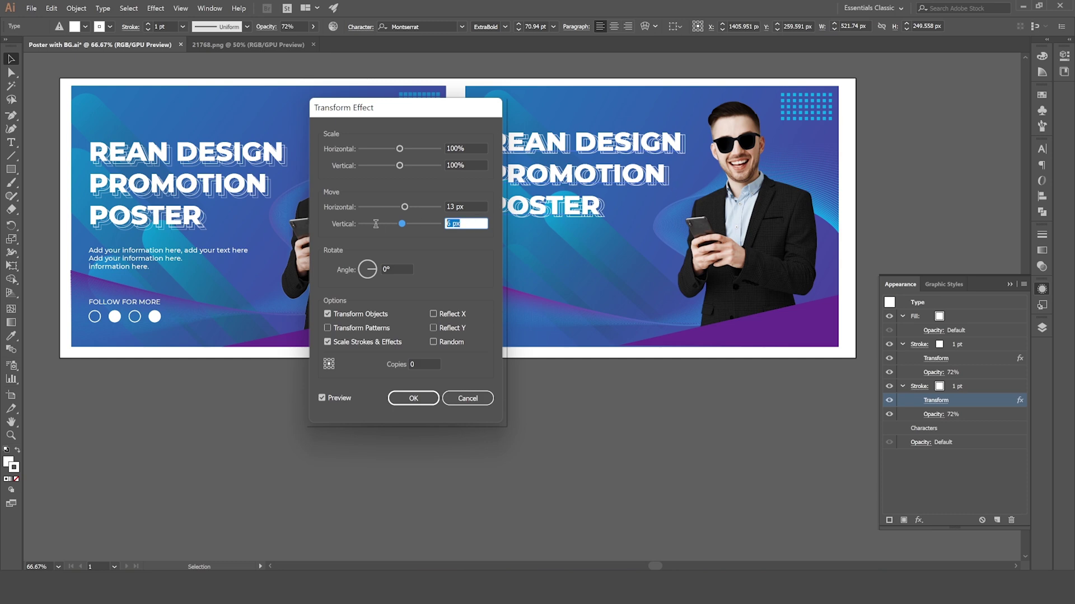
key(Up)
key(Up)
key(Up)
key(Up)
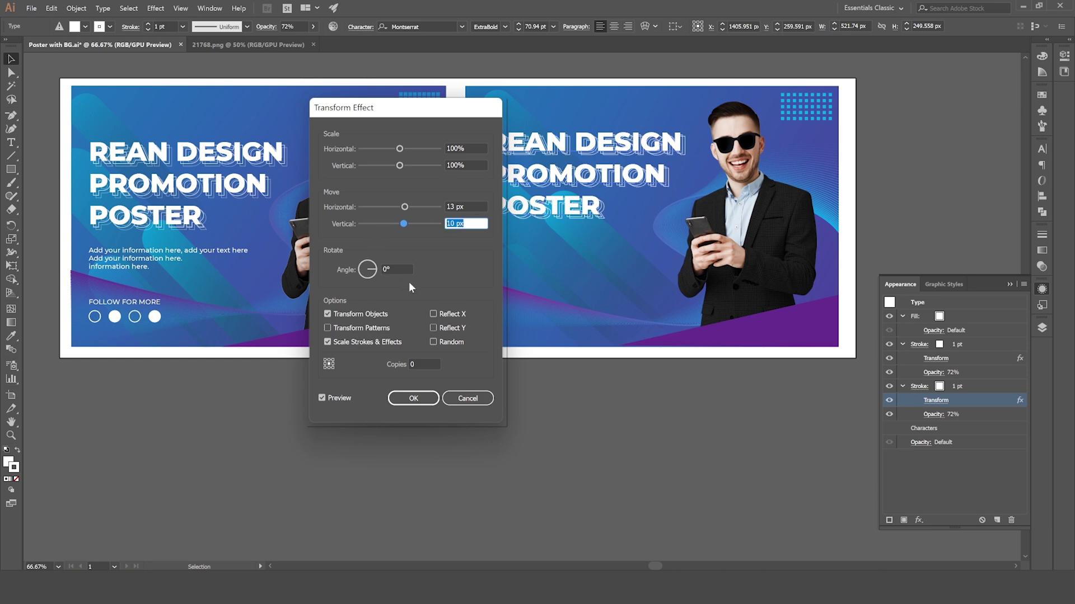
click(471, 207)
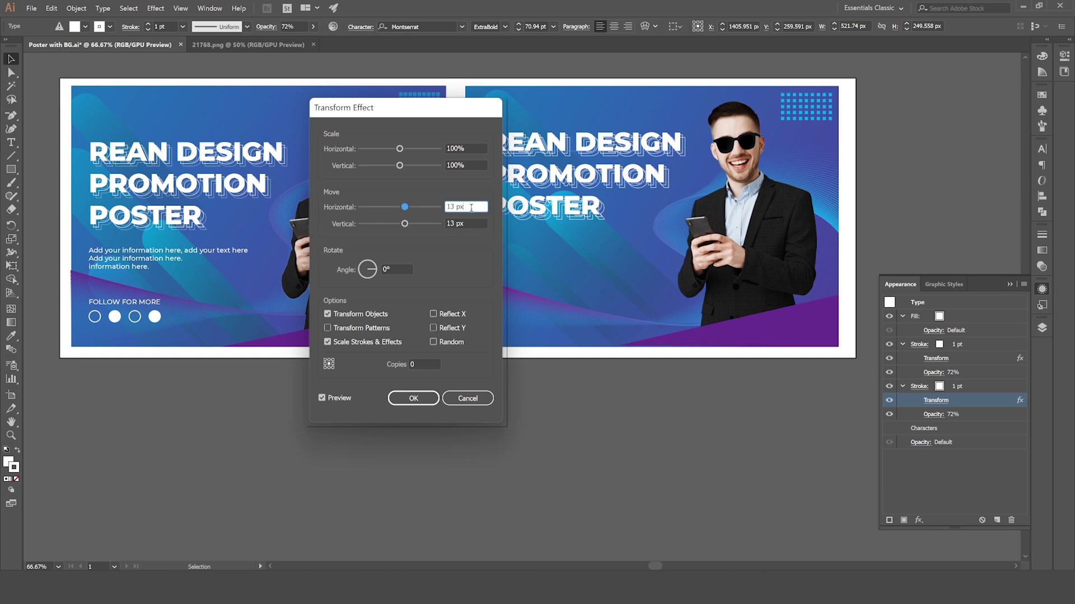
click(421, 400)
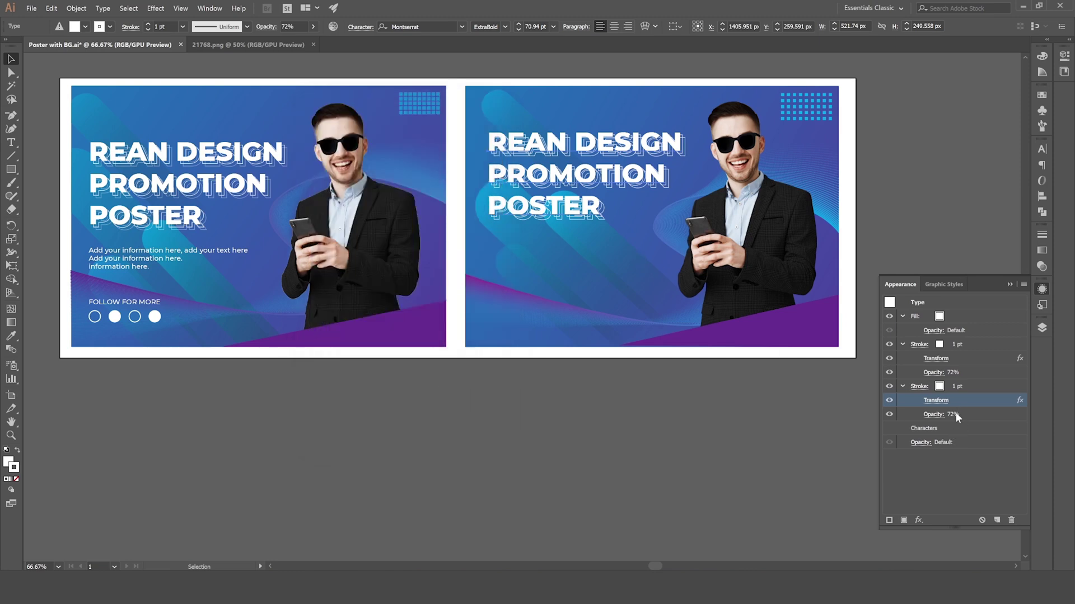
Step: Set the opacity of the heading's lower stroke to 45%
click(933, 415)
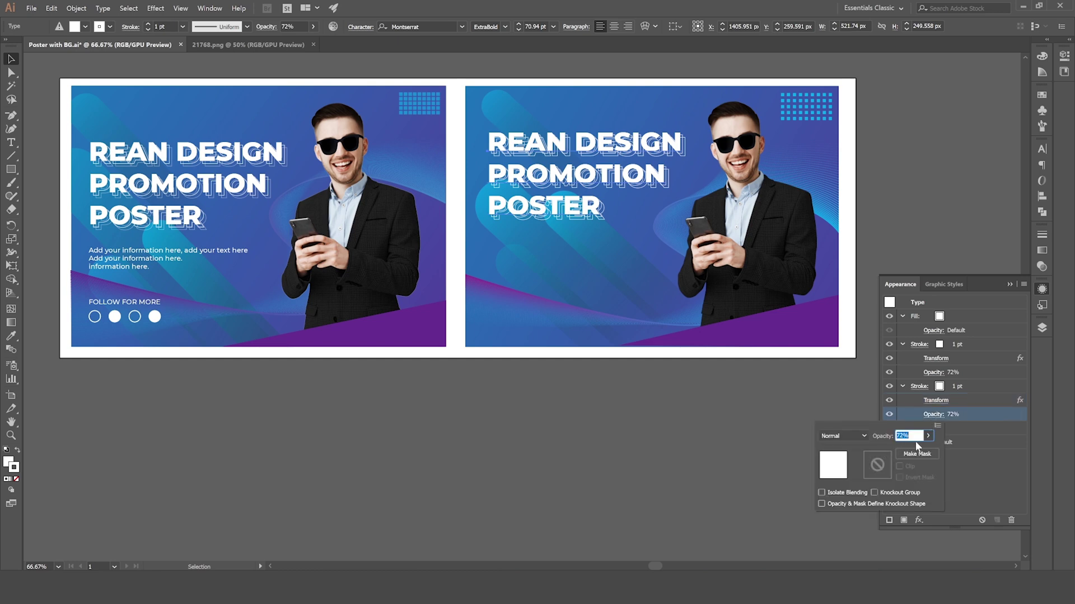
text(45)
key(Return)
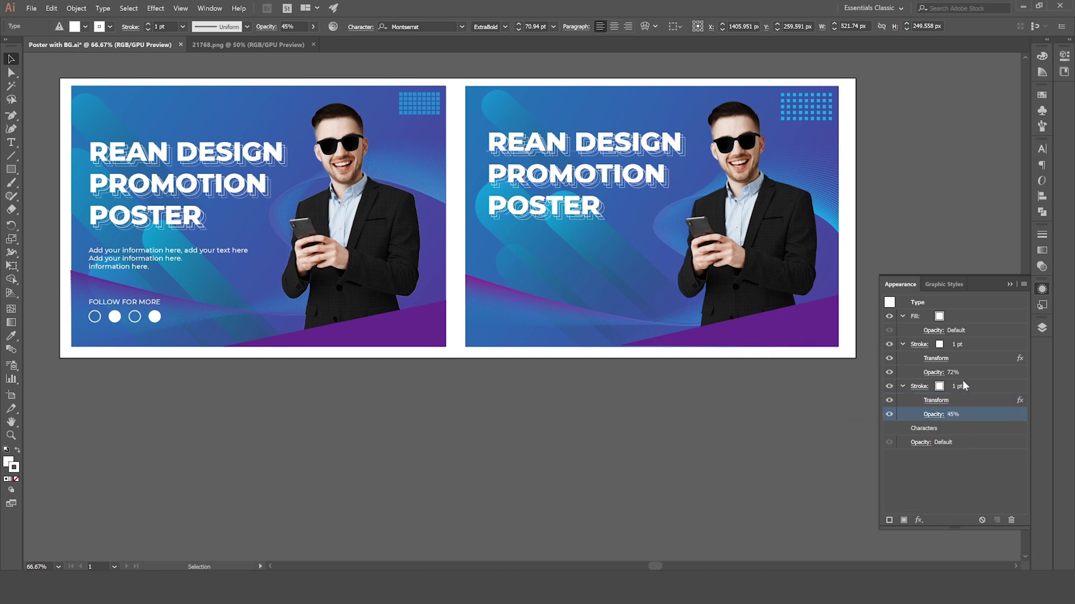
Step: Check the upper stroke's Transform settings and set that stroke's opacity to 80%
click(938, 360)
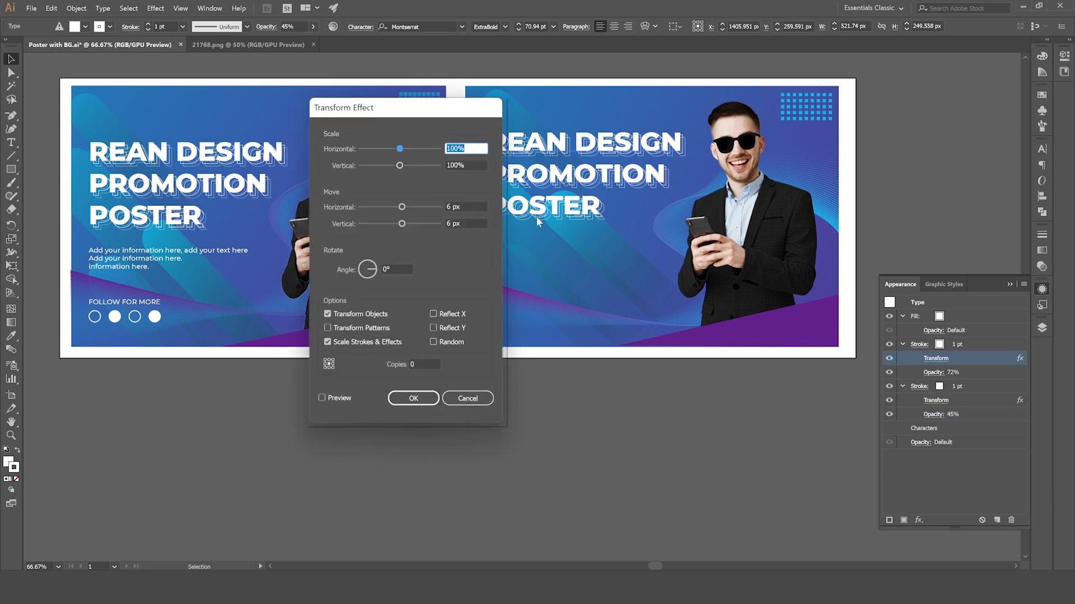
key(Return)
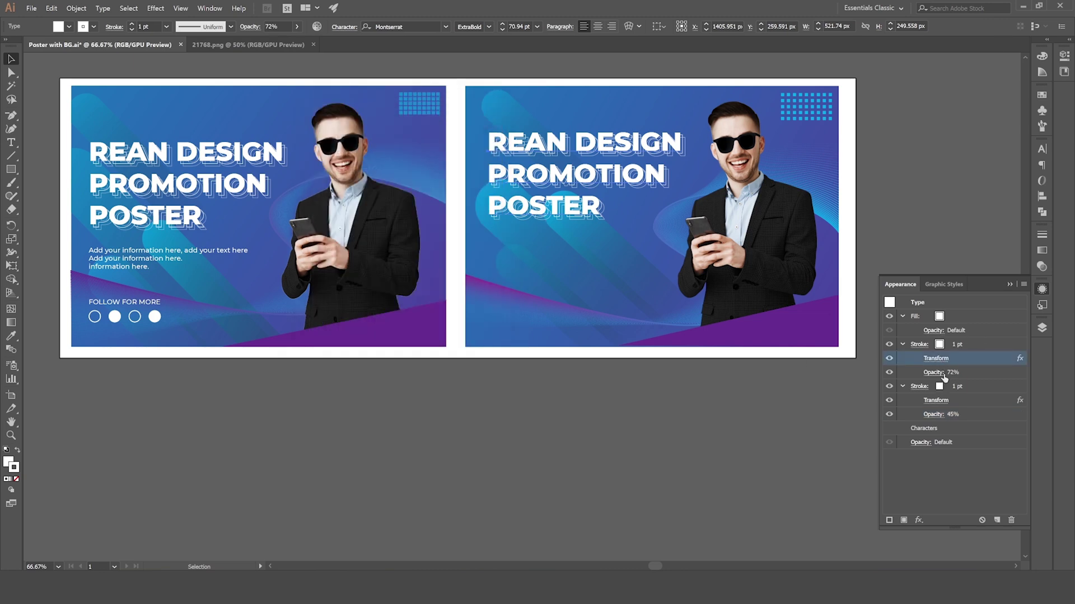
click(939, 375)
text(80)
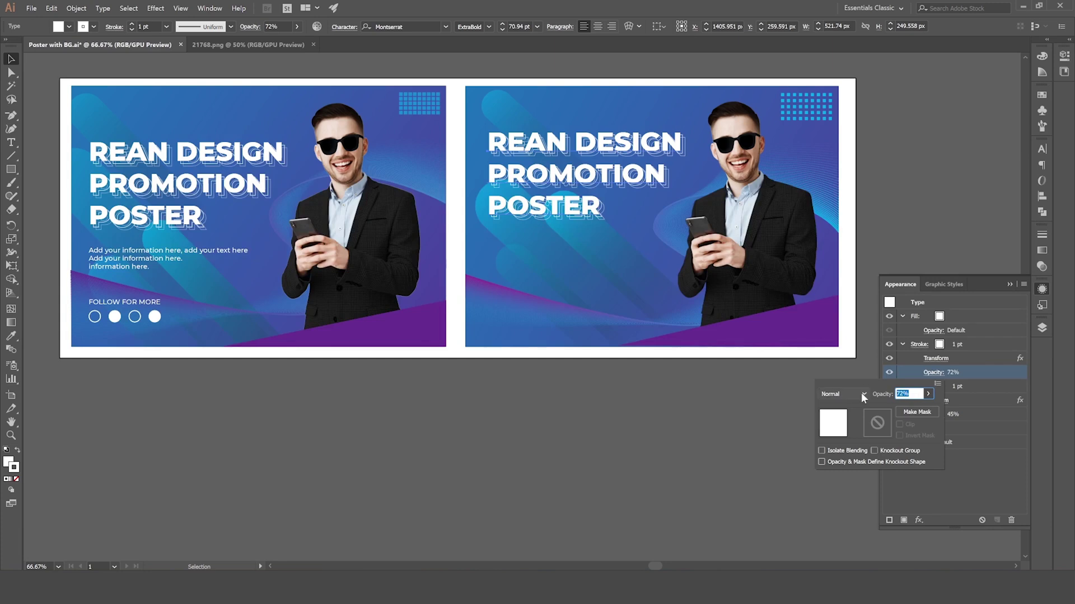
key(Return)
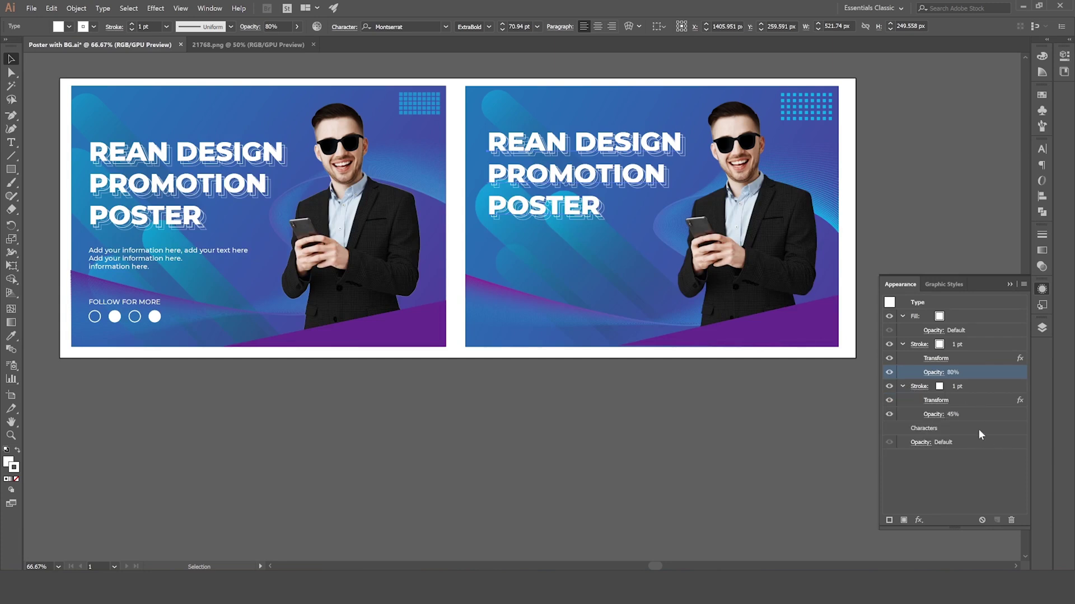
Step: Increase the upper stroke's weight to 2 pt and deselect the heading
click(963, 343)
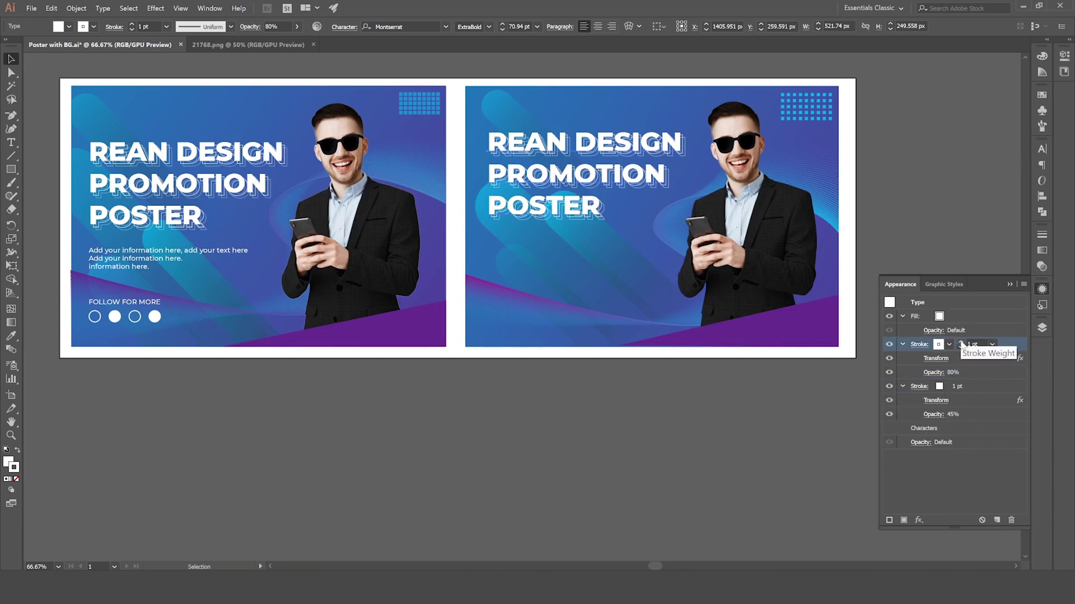
click(960, 342)
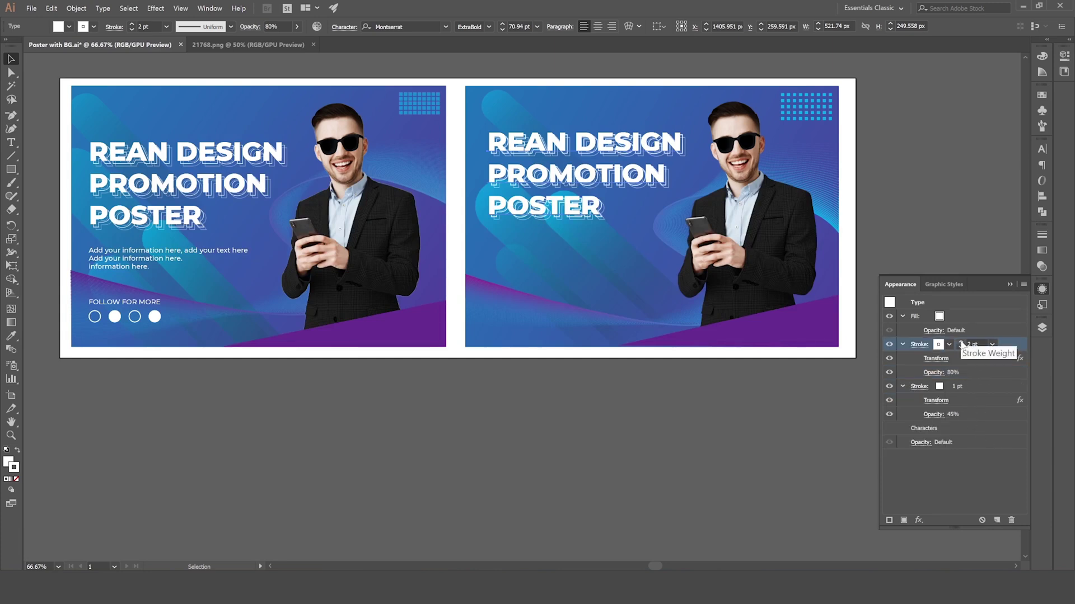
click(972, 390)
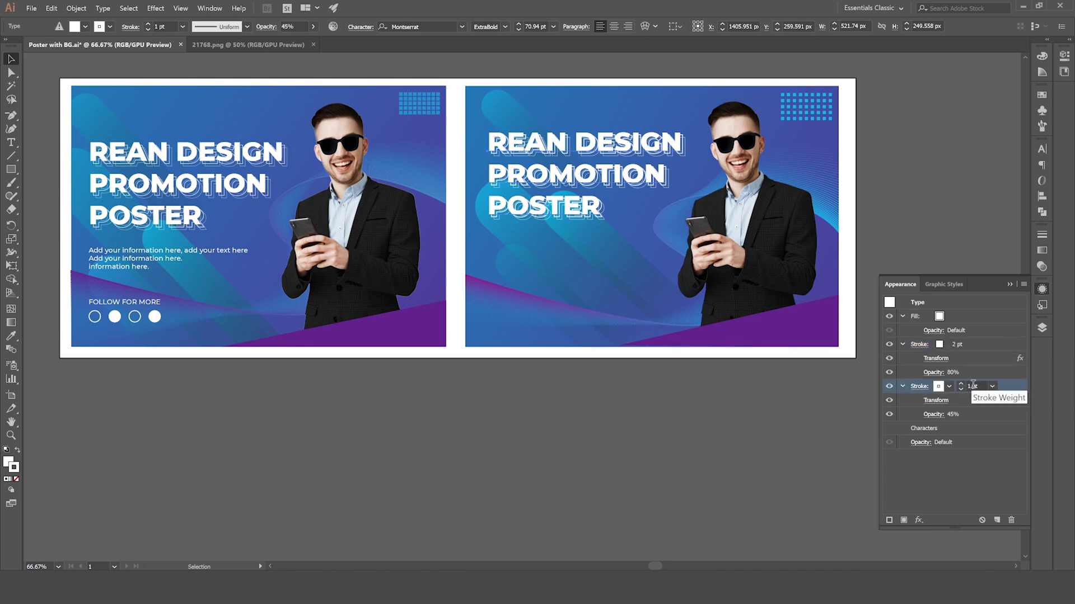
click(710, 398)
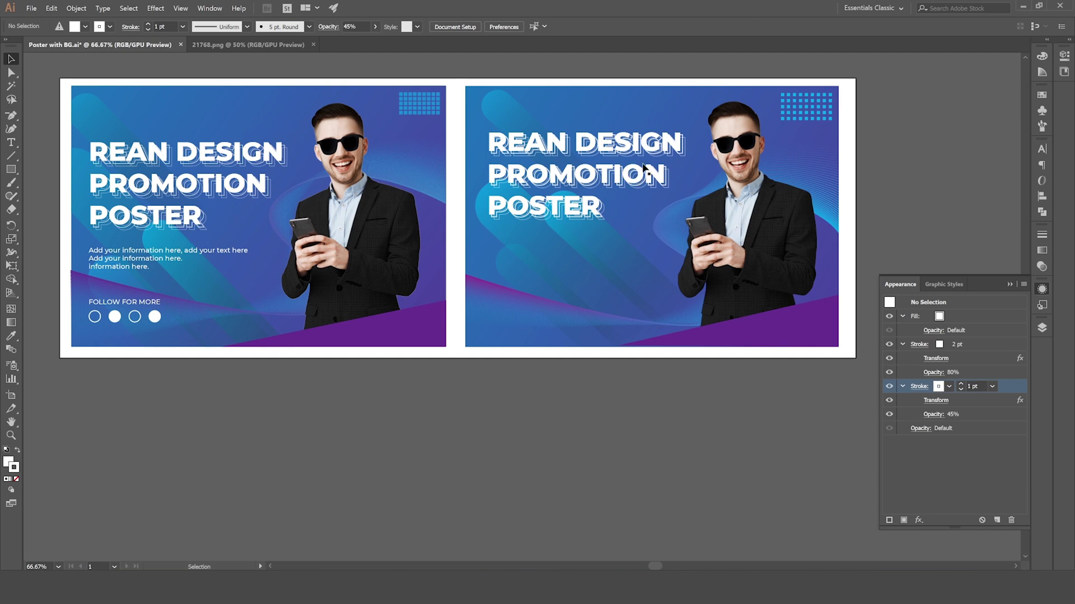
Step: Replace the new poster's heading text with "We can change and edit like you see now ...." on four lines
click(567, 190)
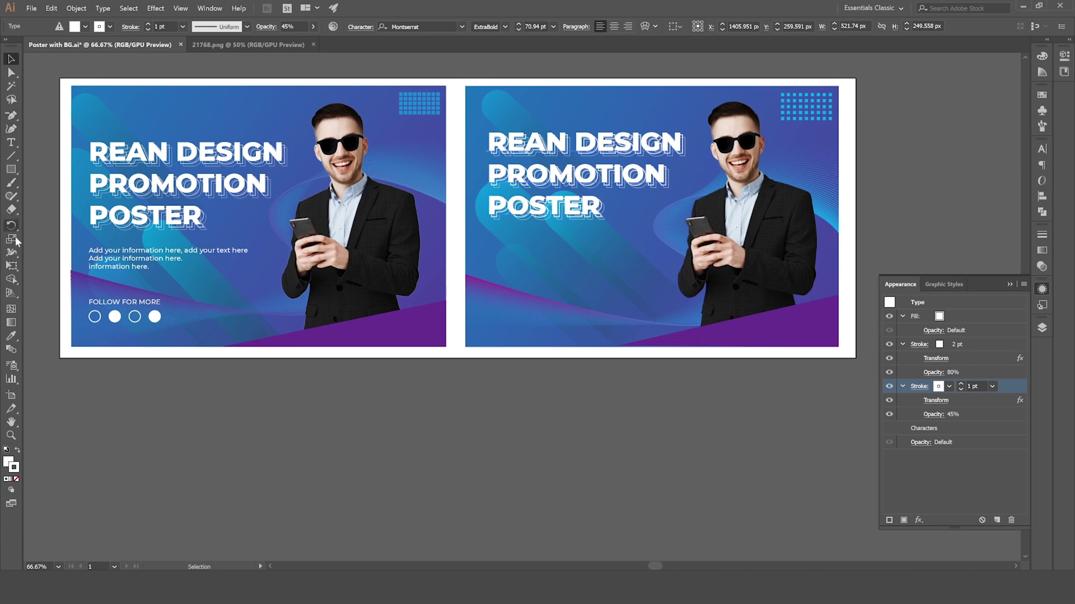
click(10, 142)
drag(492, 144, 627, 215)
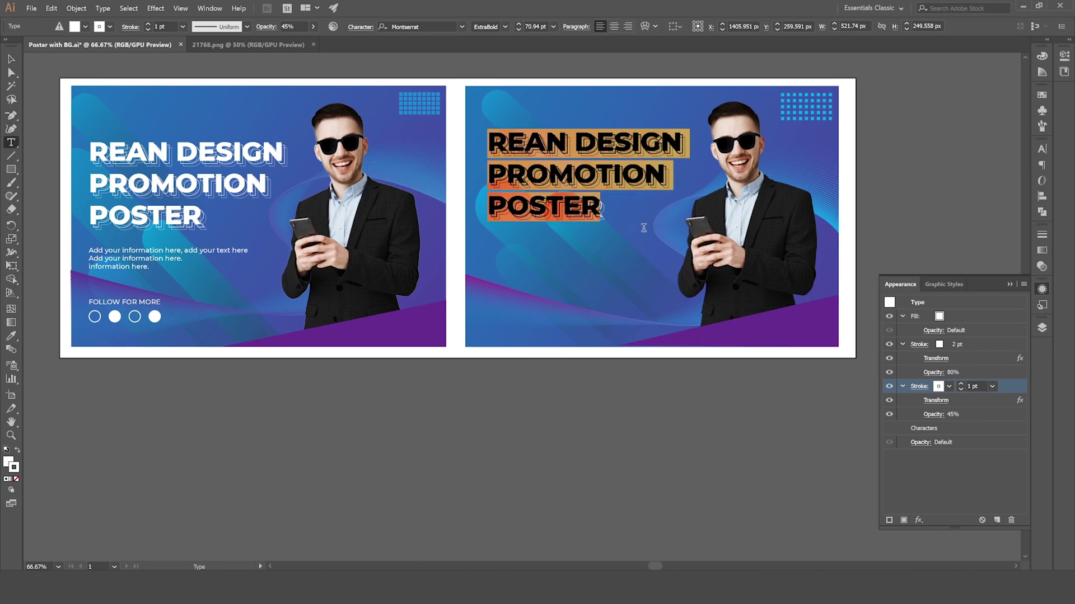
text(We)
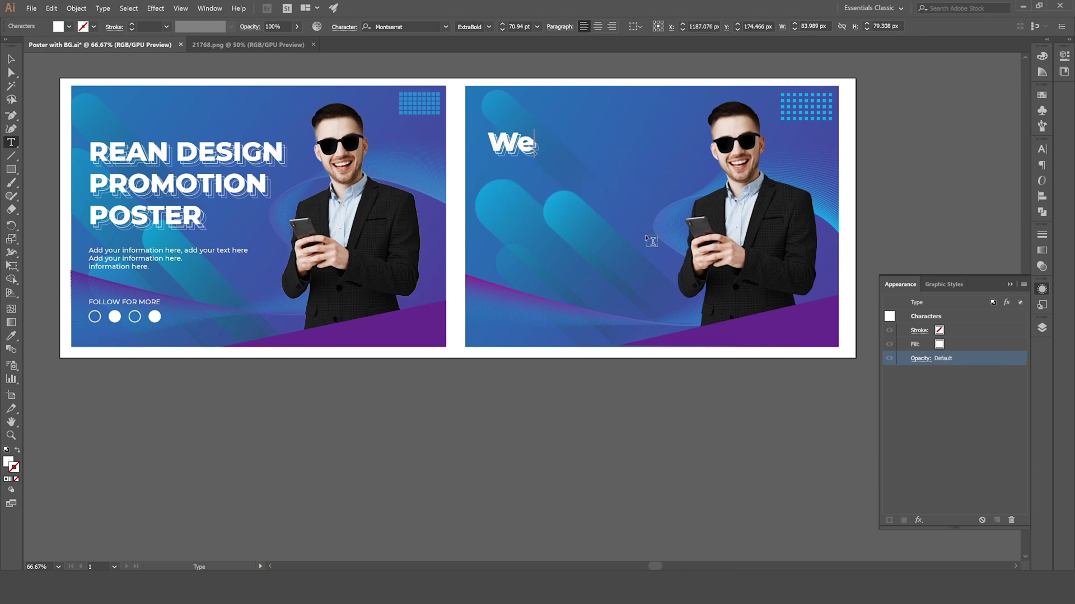
text( can cha)
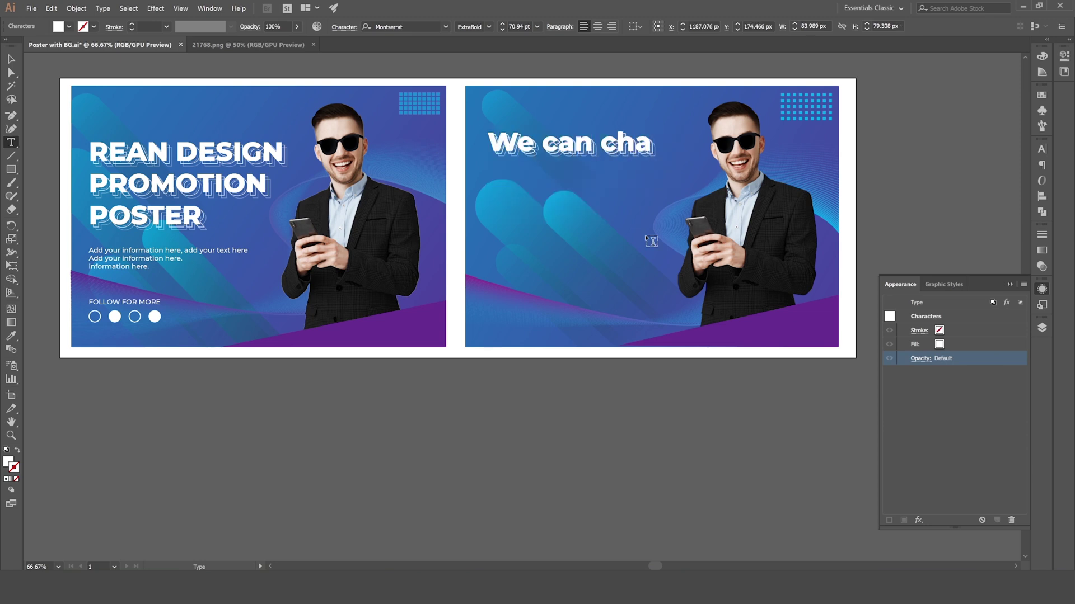
text(nge)
key(Return)
text(an)
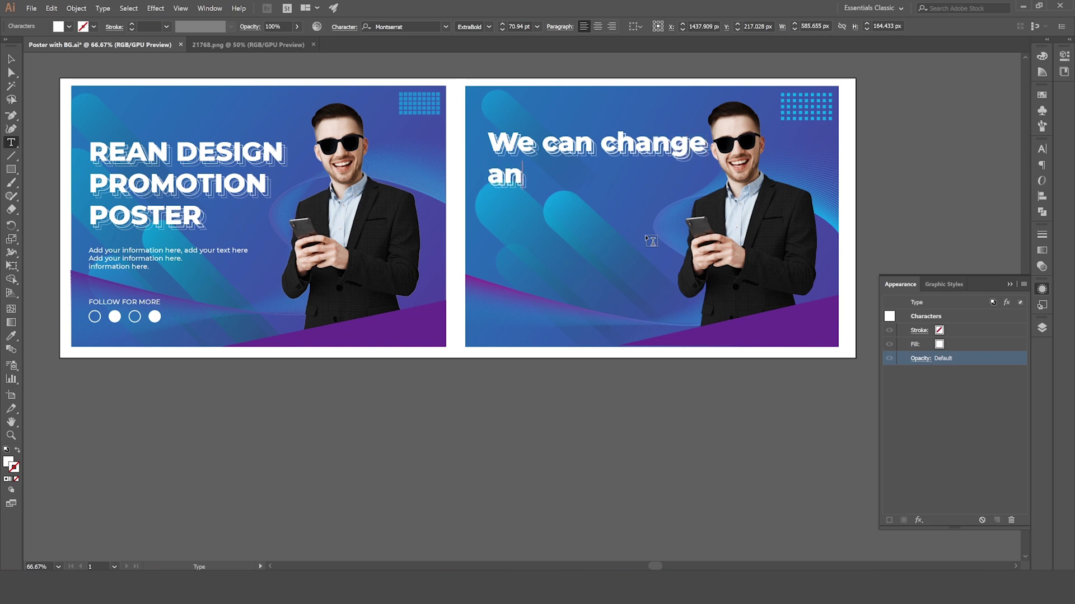
text(d edit)
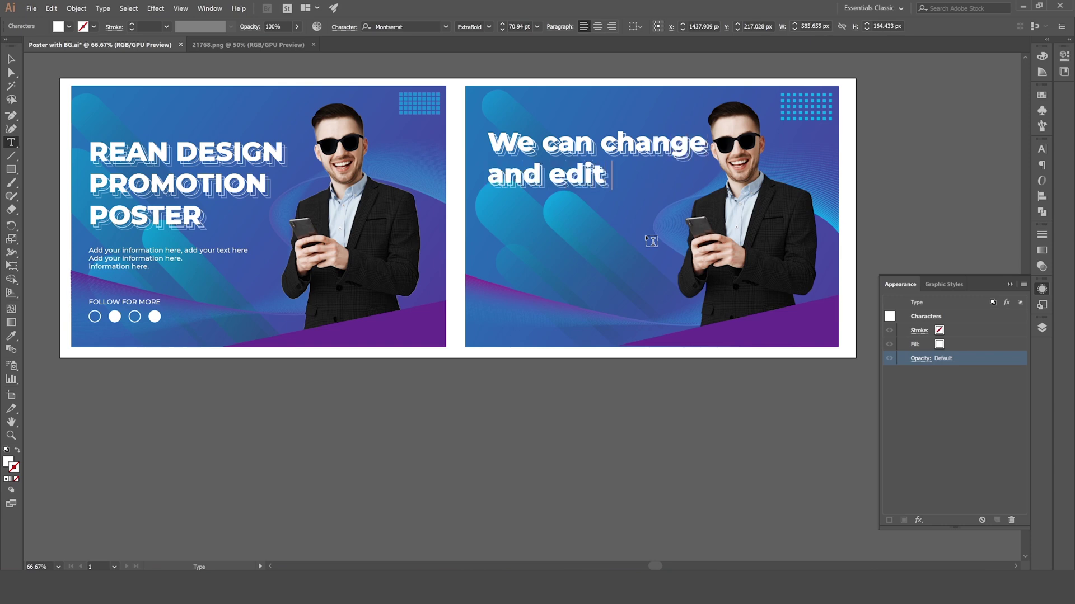
key(Return)
text(like)
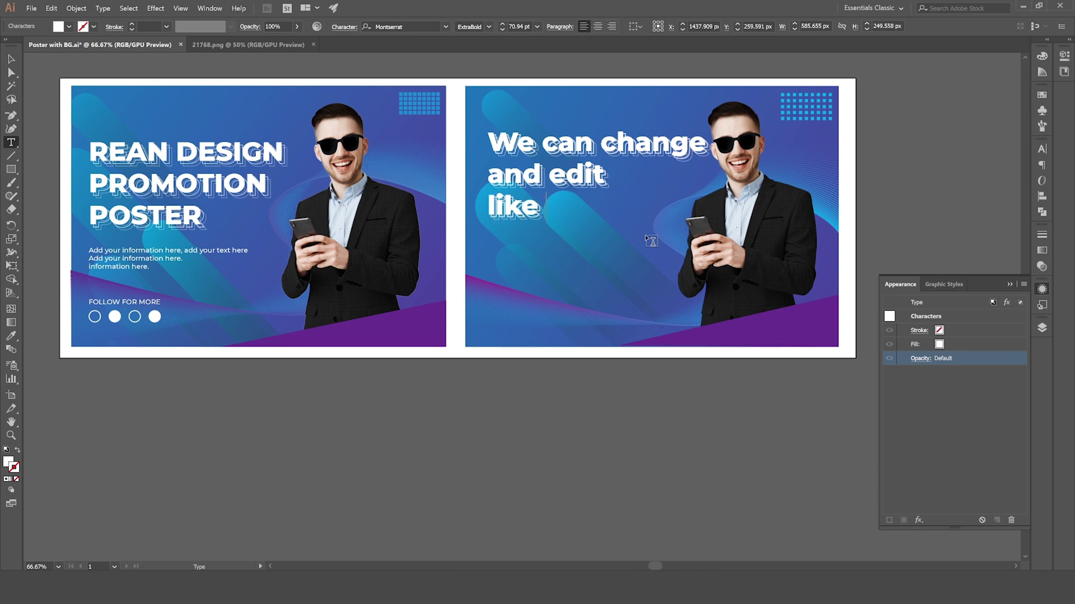
text( you see)
key(Return)
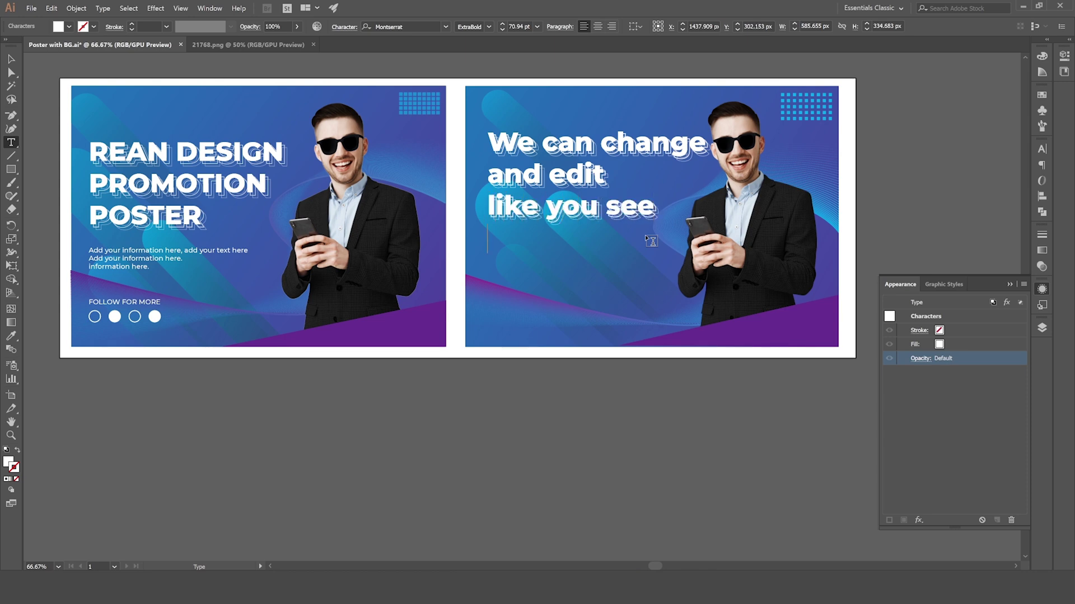
text(now ....)
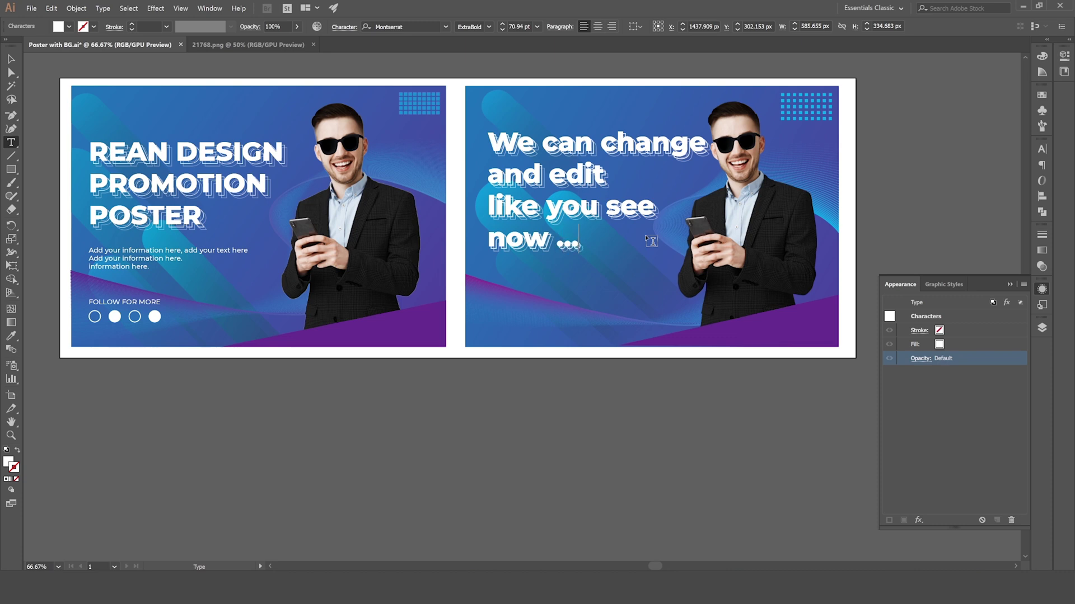
click(11, 58)
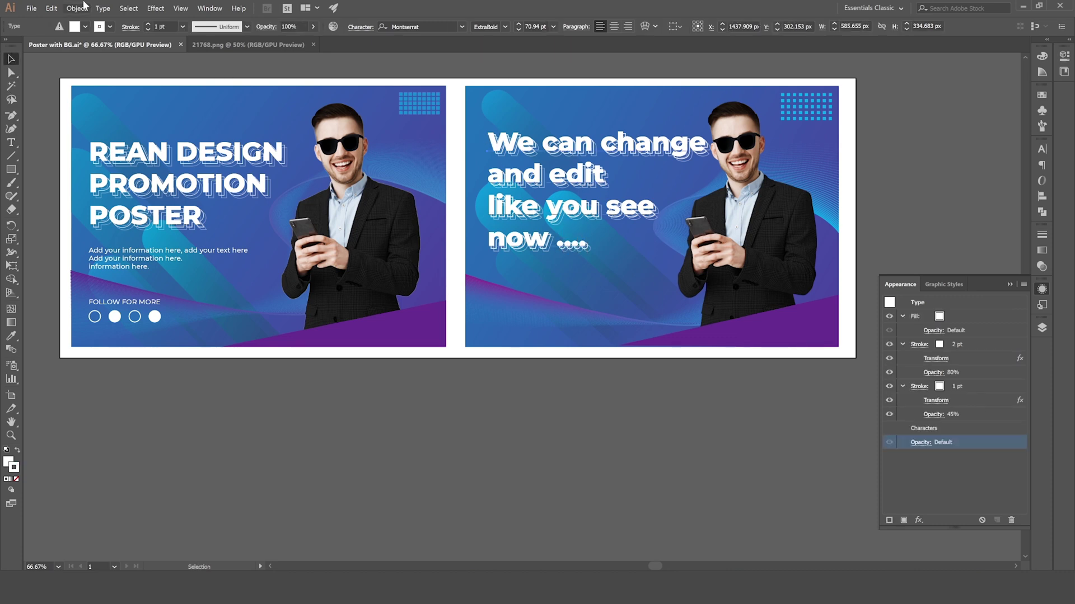
Step: Undo the typing of the heading's replacement text and deselect the heading
click(76, 8)
mouse_move(52, 8)
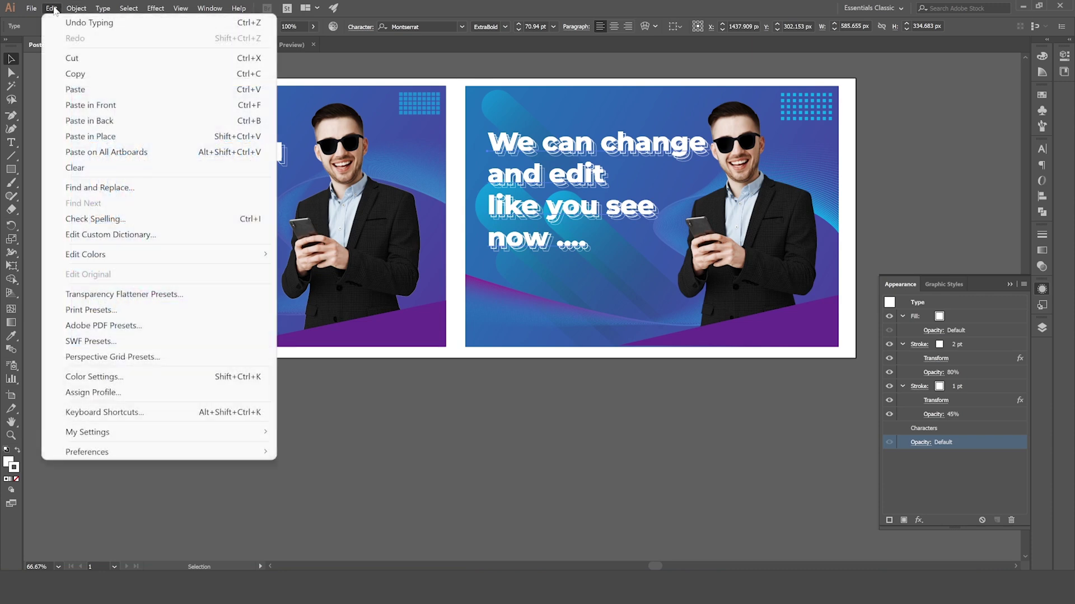
click(89, 22)
click(643, 392)
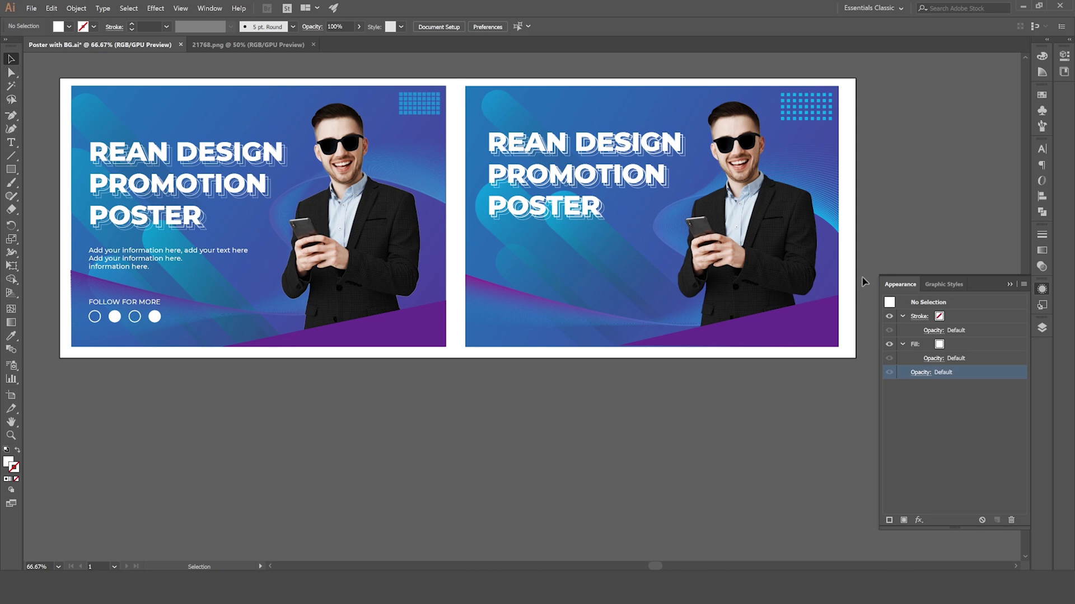
Step: Close the Appearance panel and copy the information text and the FOLLOW FOR MORE line from the reference poster
click(1009, 285)
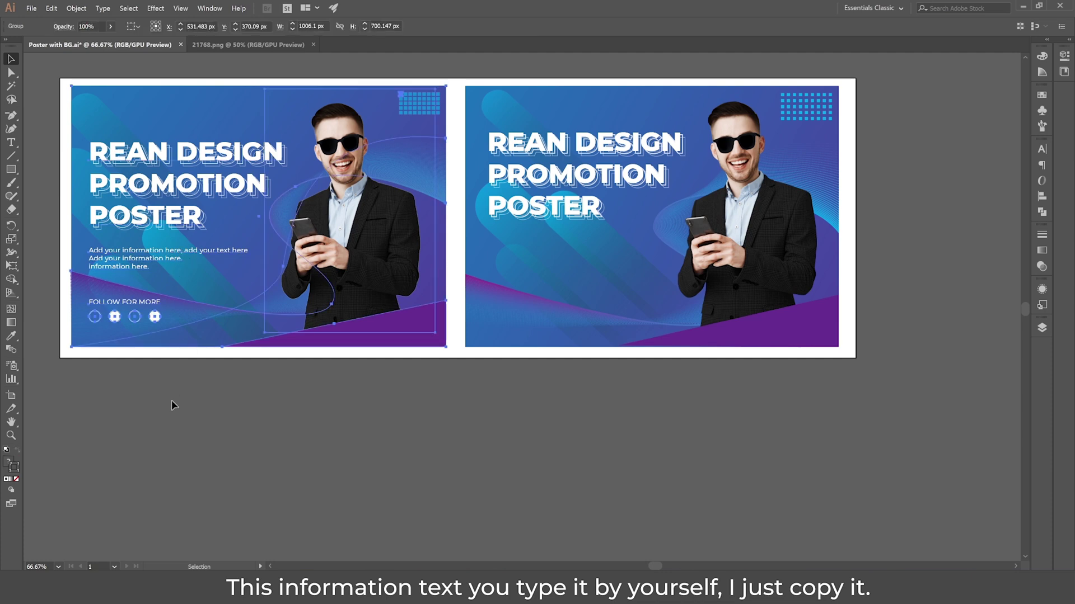
click(11, 72)
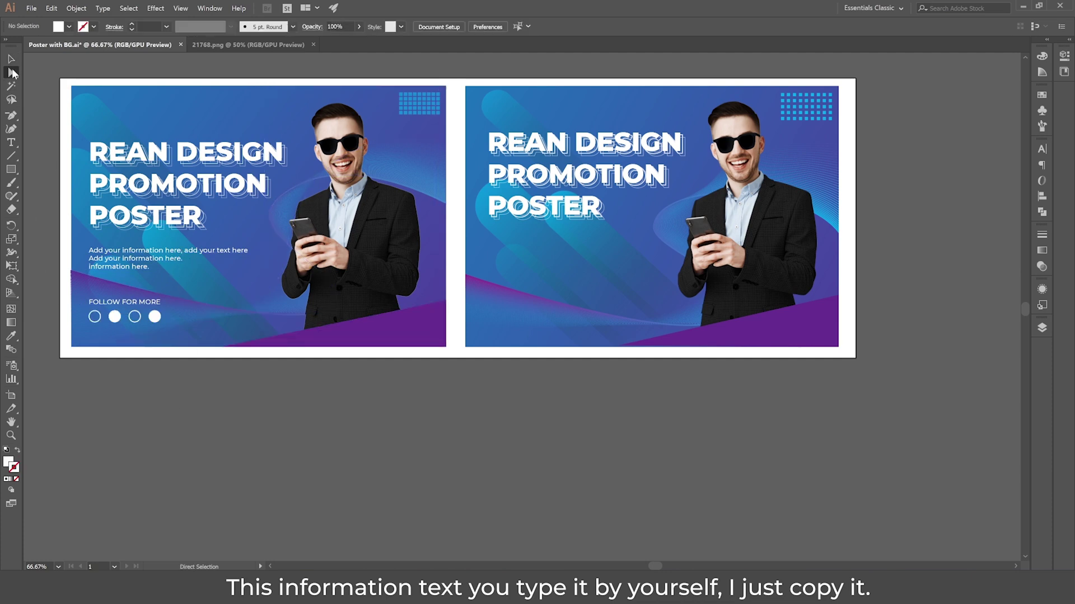
click(130, 272)
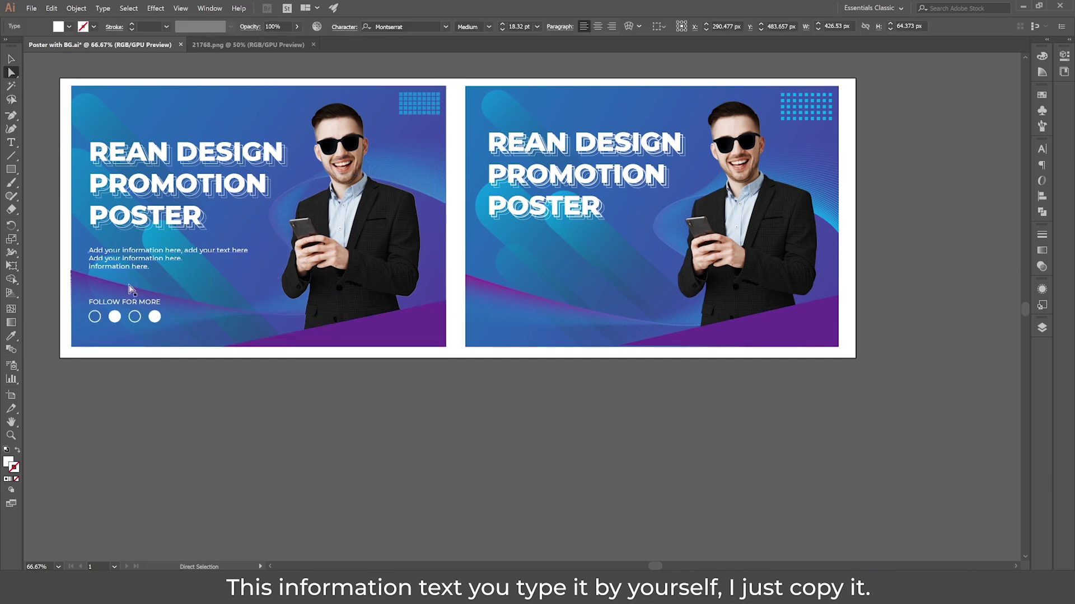
click(51, 8)
click(73, 73)
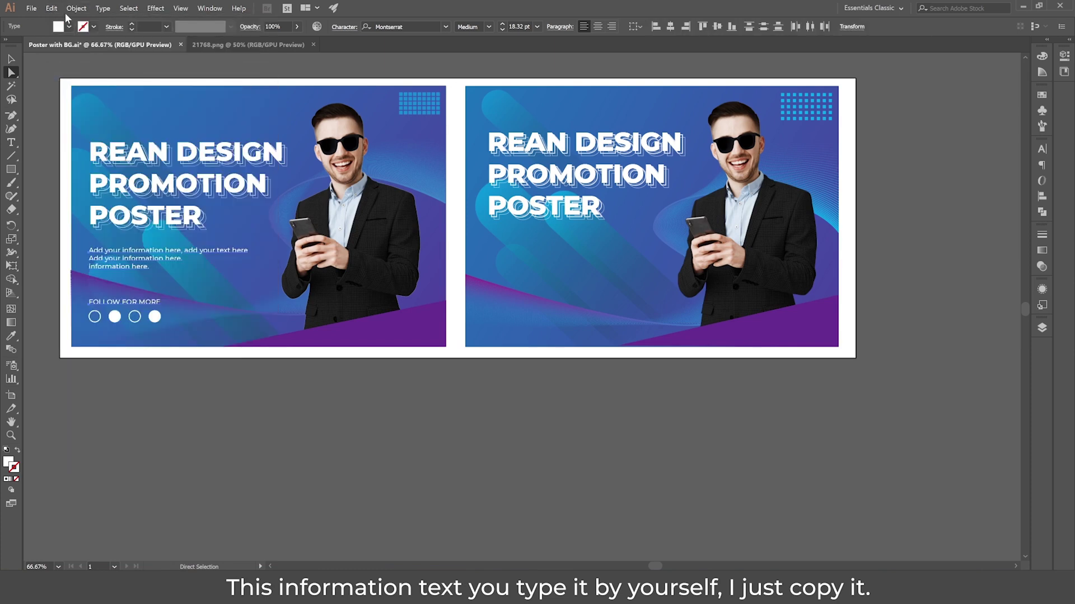
Step: Paste the copied texts on all artboards and move them onto the new poster, beneath the heading
click(54, 9)
click(112, 151)
drag(150, 264, 536, 267)
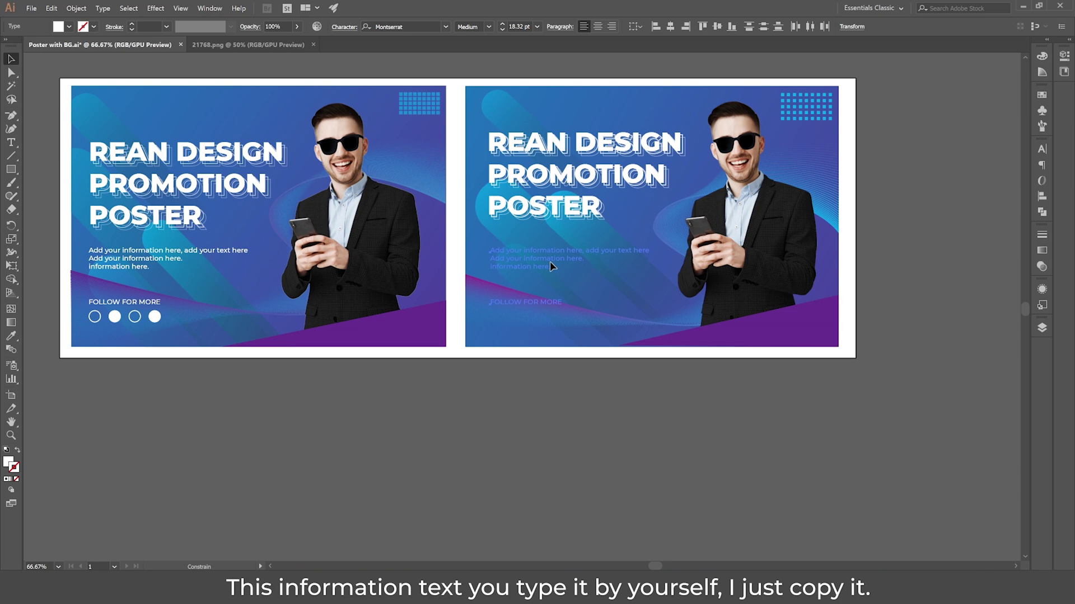
drag(550, 262, 550, 262)
click(551, 409)
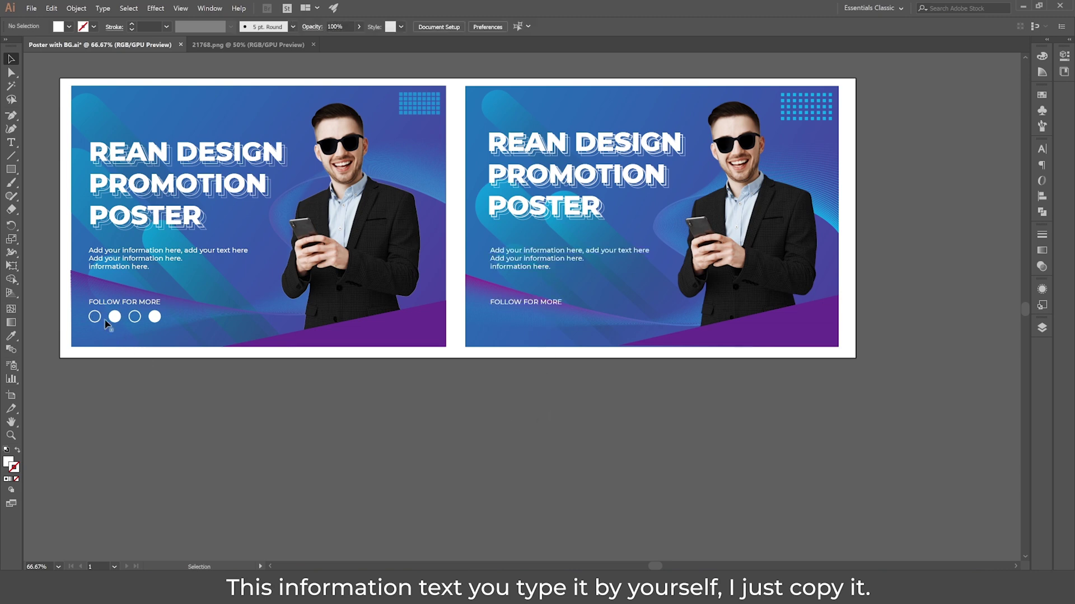
Step: Draw a circle about 48 px wide beneath the FOLLOW FOR MORE text of the new poster
drag(13, 169, 61, 200)
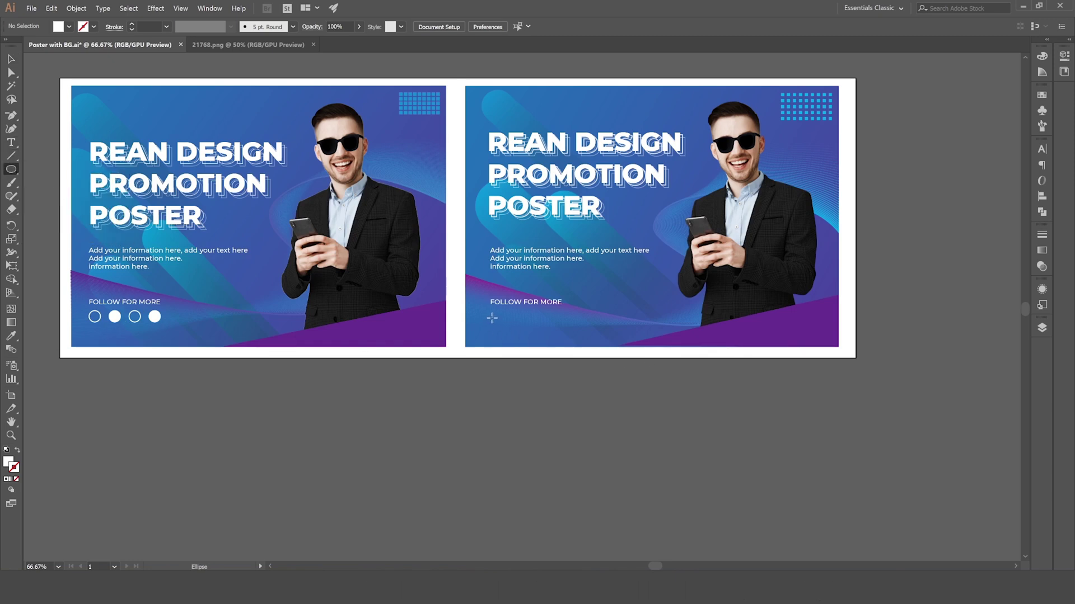
drag(491, 316, 509, 333)
click(8, 64)
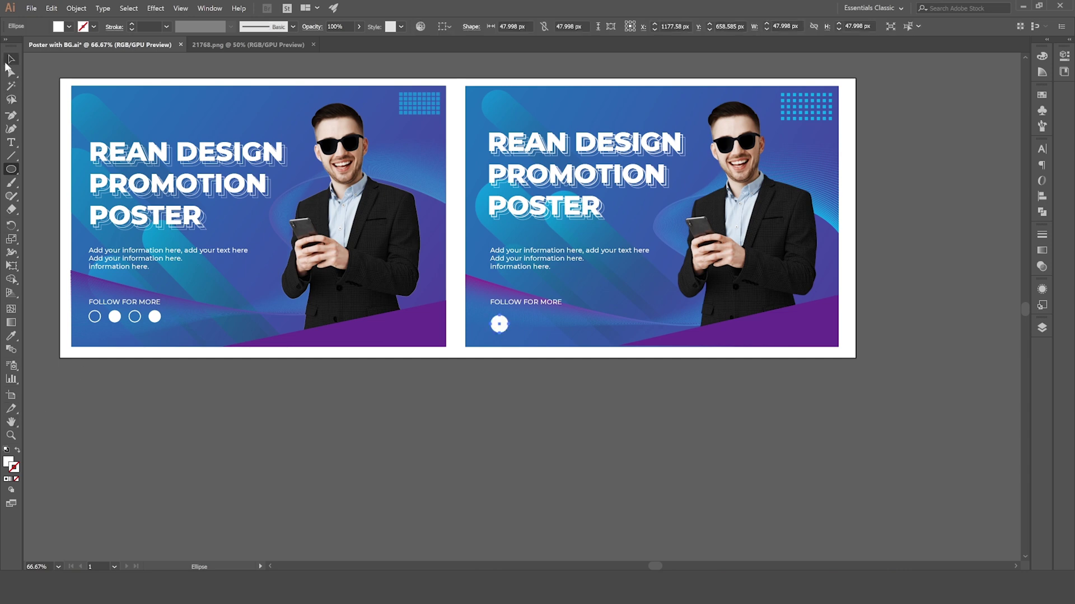
click(456, 426)
Step: Swap the circle's fill and stroke for a white outline without fill, and set the stroke weight to 2 pt
click(501, 329)
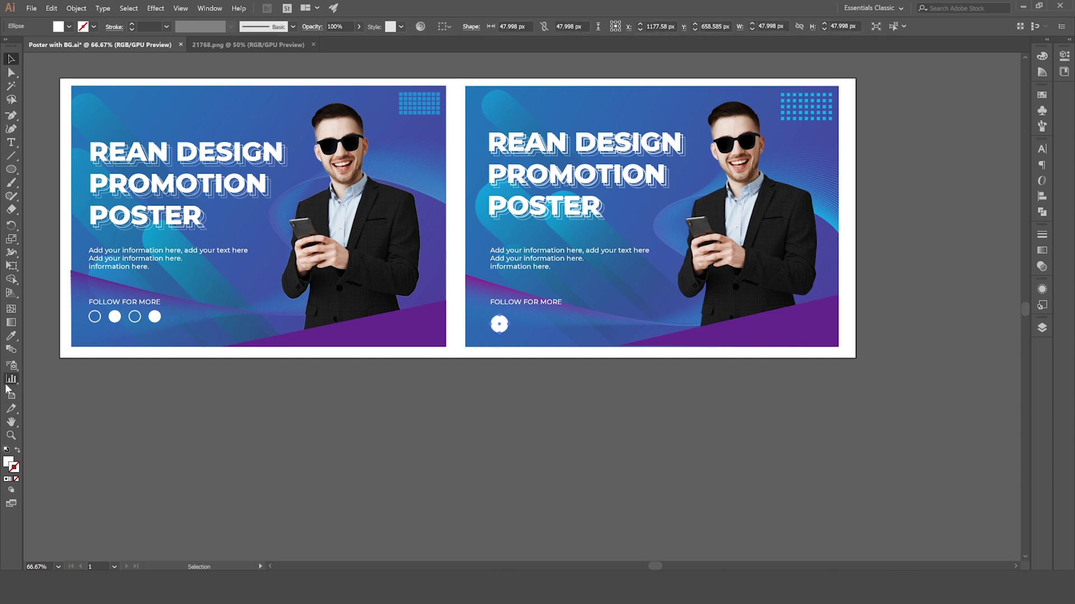
click(18, 450)
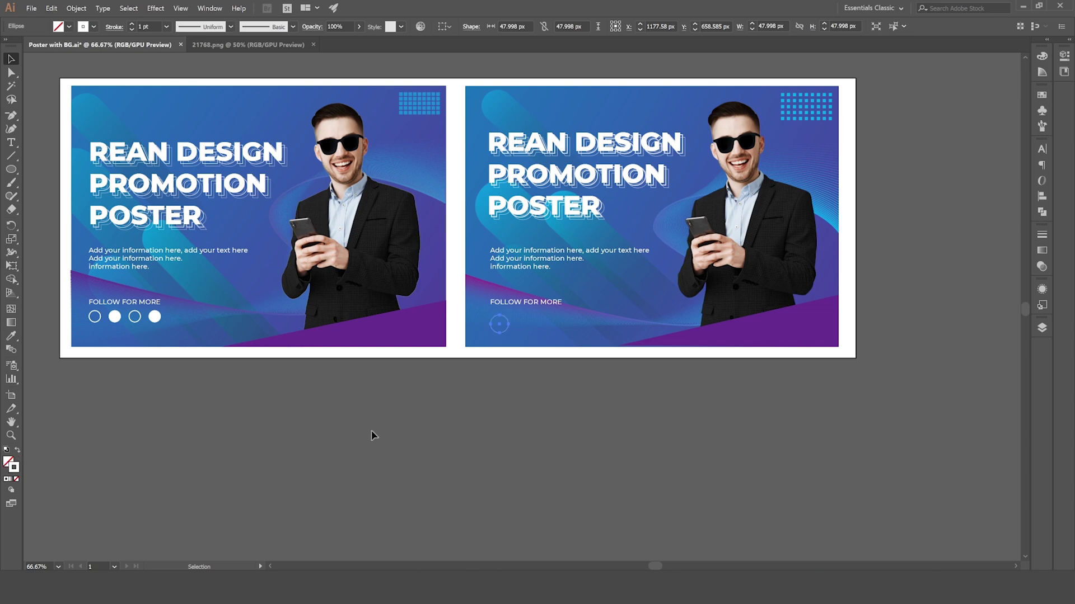
click(371, 434)
click(508, 324)
Step: Duplicate the outlined circle horizontally and repeat the copy to make a row of four circles
drag(503, 332, 530, 334)
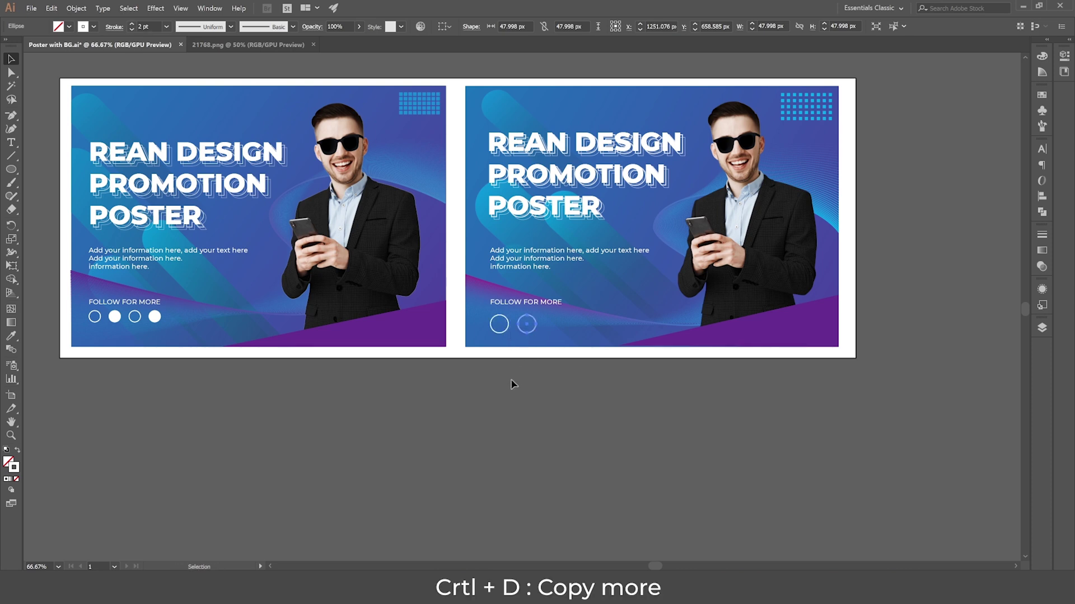
key(ctrl+d)
key(ctrl+d)
Step: Select all four circles and scale them down proportionally to about 35 px each
shift+click(499, 333)
shift+click(526, 333)
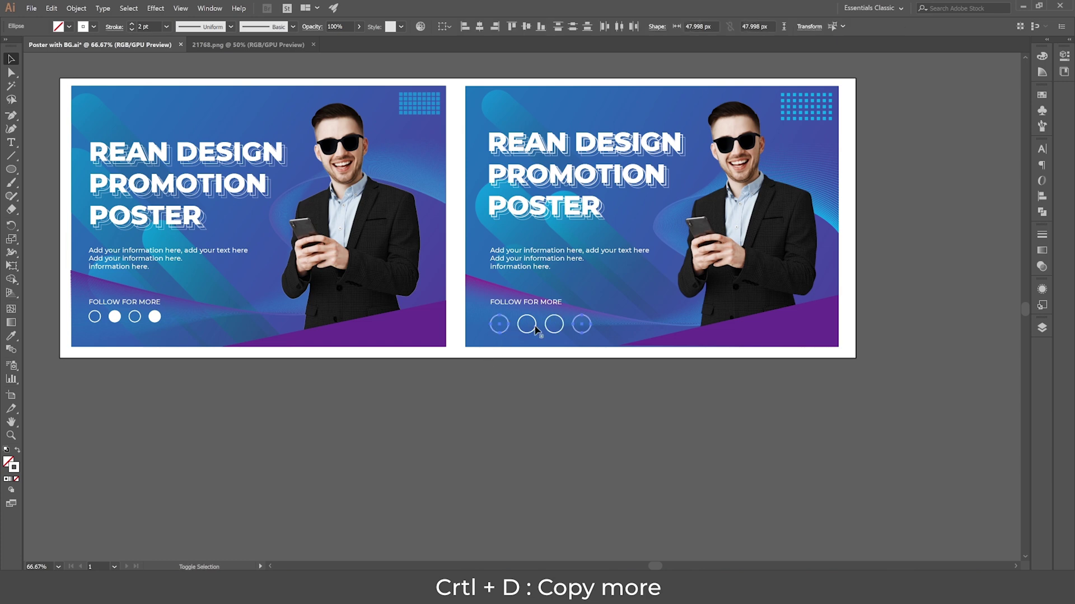
shift+click(550, 331)
key(e)
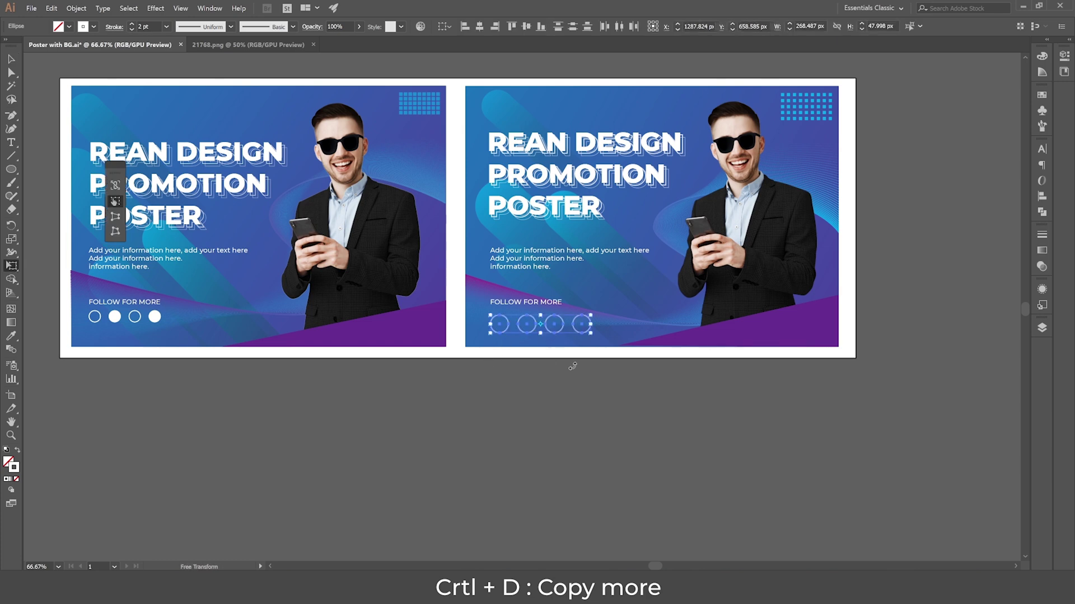
drag(589, 323, 564, 321)
key(v)
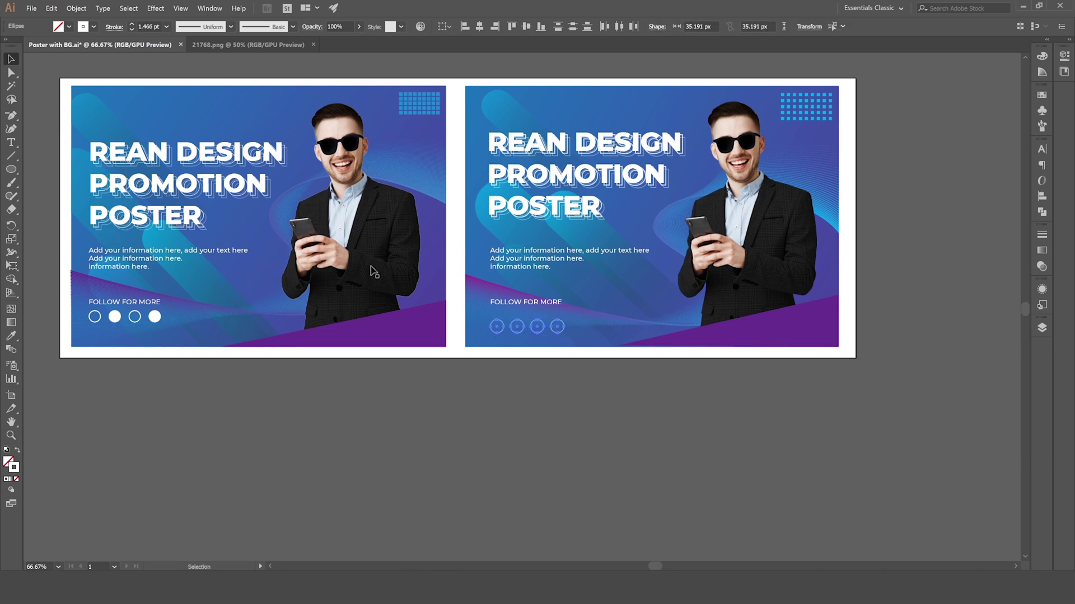
Step: Swap fill and stroke on the second and fourth circles to make them solid white
click(517, 327)
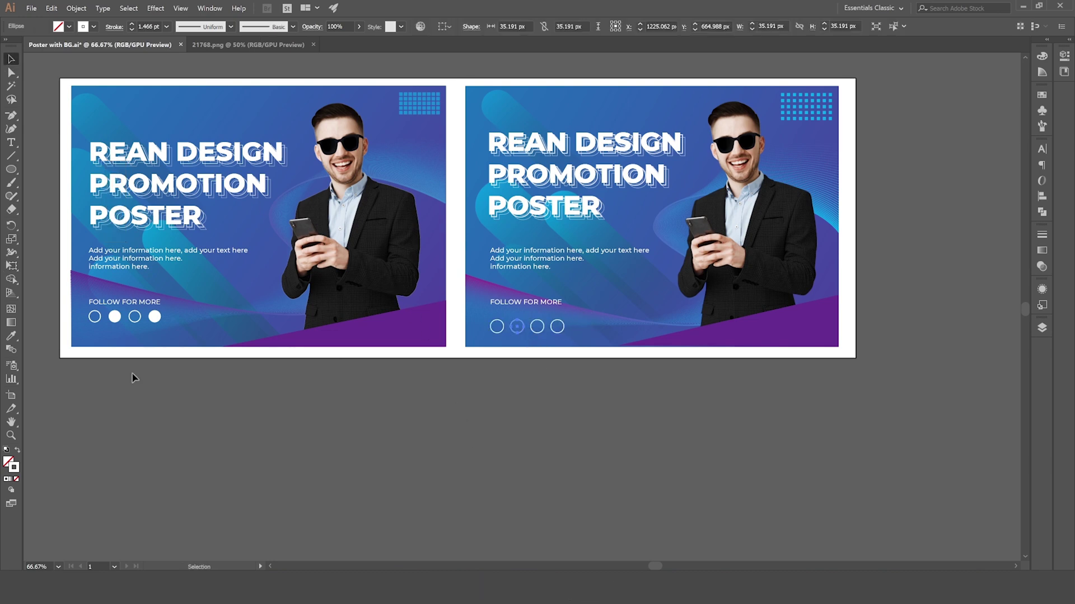
click(18, 451)
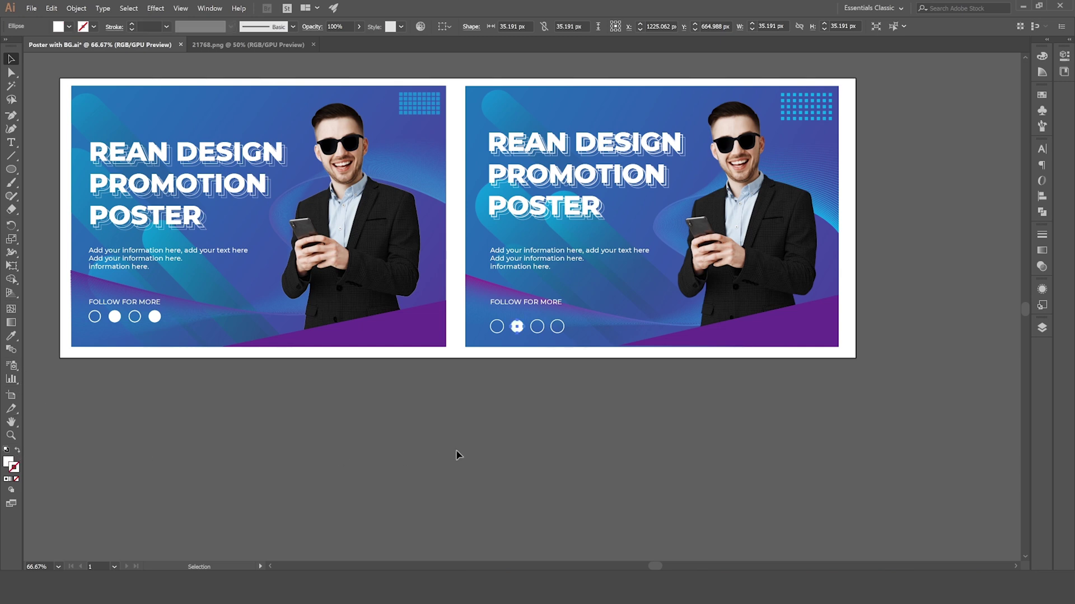
click(527, 354)
click(555, 327)
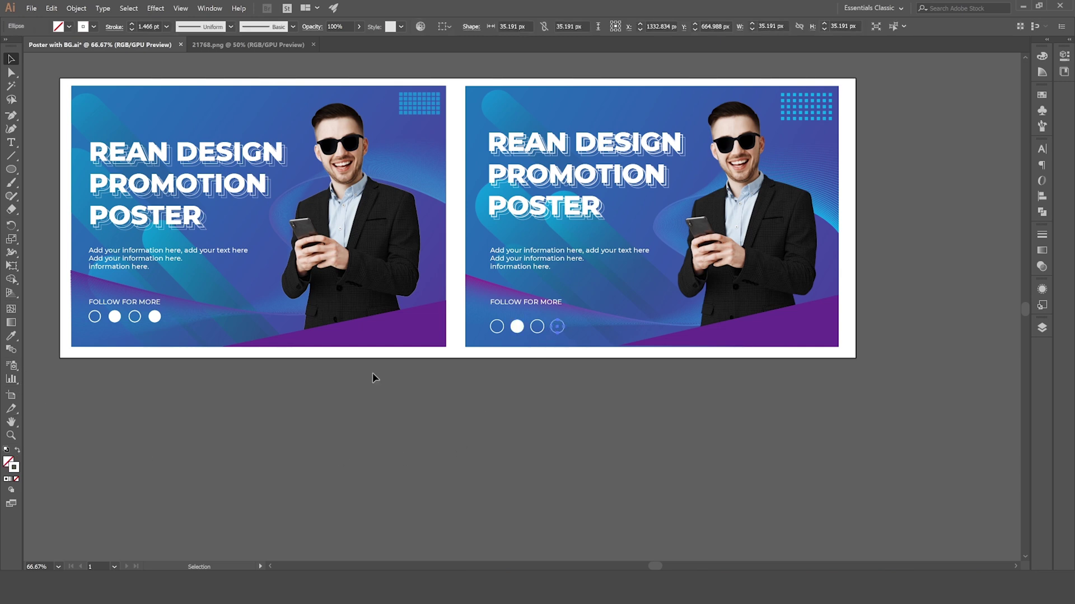
click(18, 451)
click(495, 443)
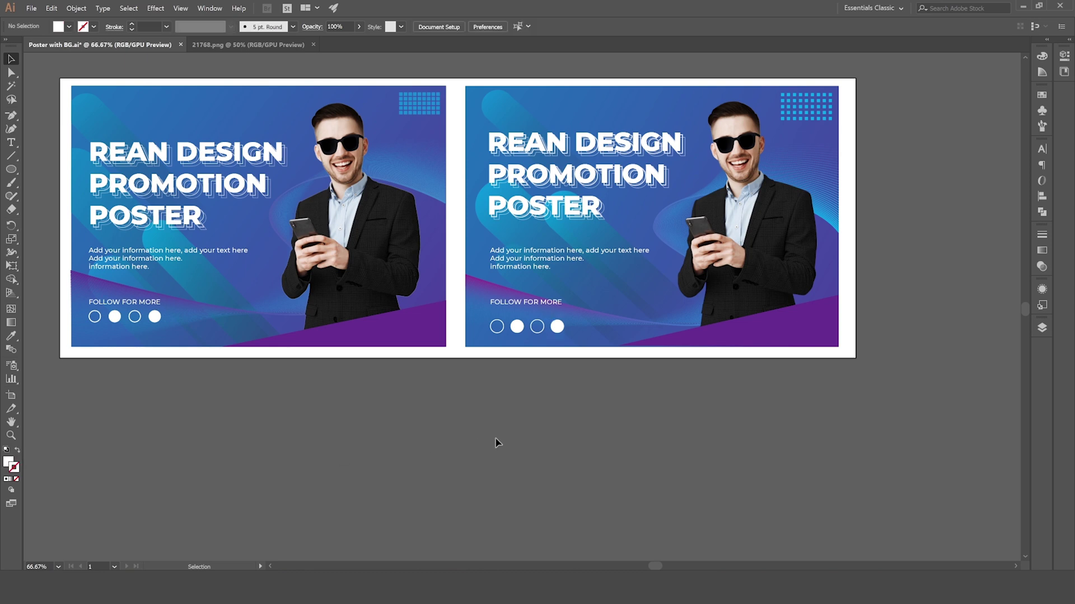
scroll(496, 425, up, 2)
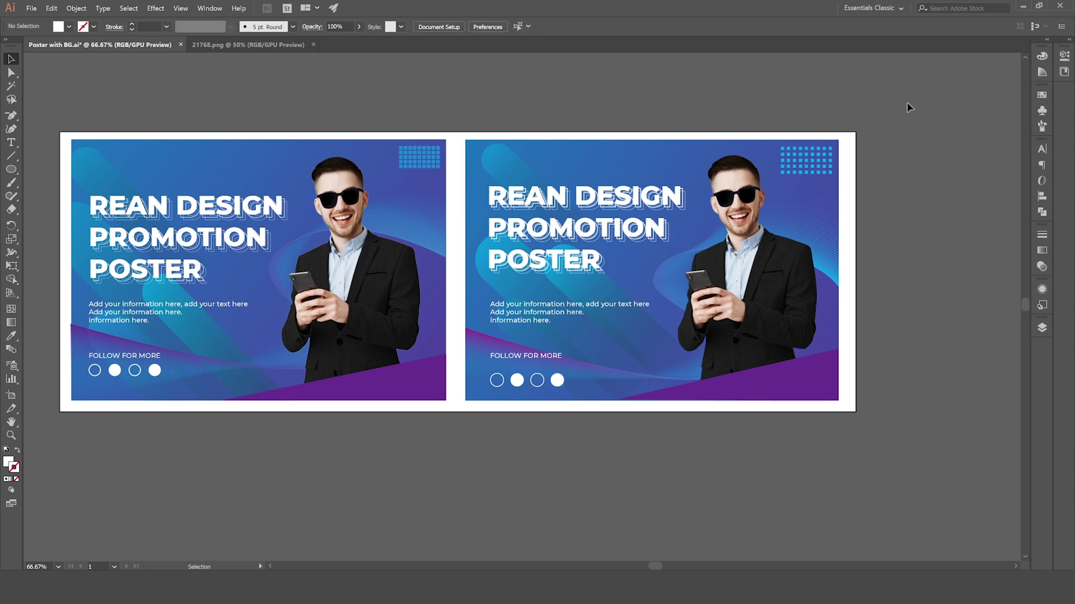
key(space)
drag(542, 282, 587, 293)
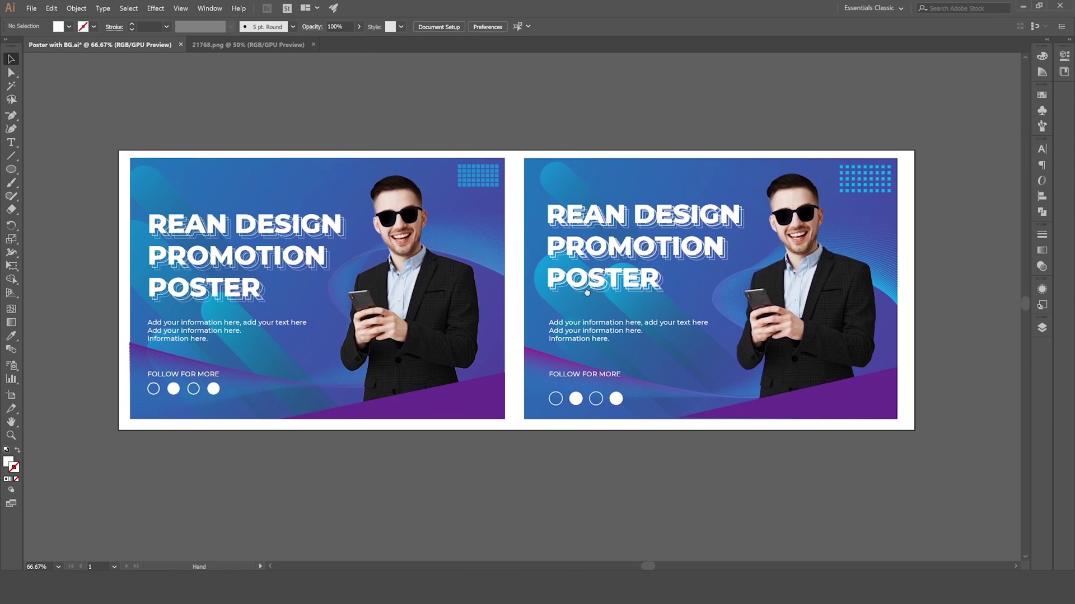